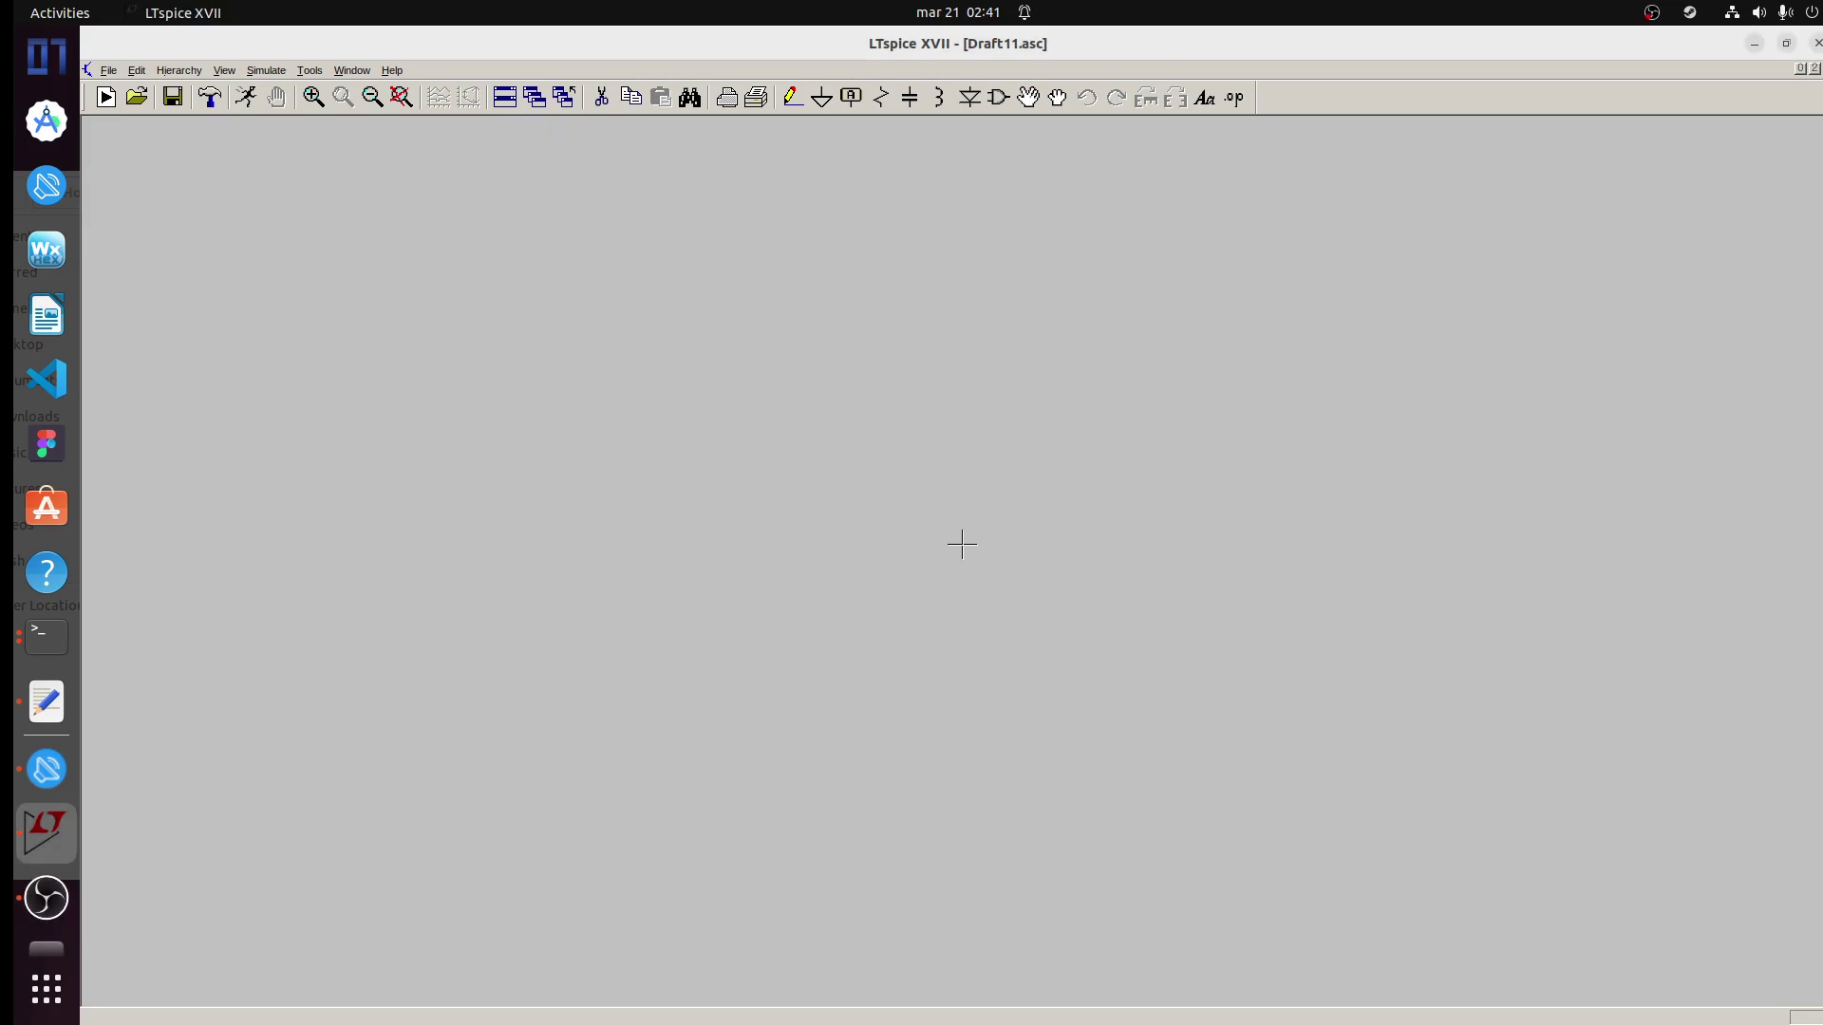
- Place two ground symbols on the schematic, the second one lower and to the right of the first
key(g)
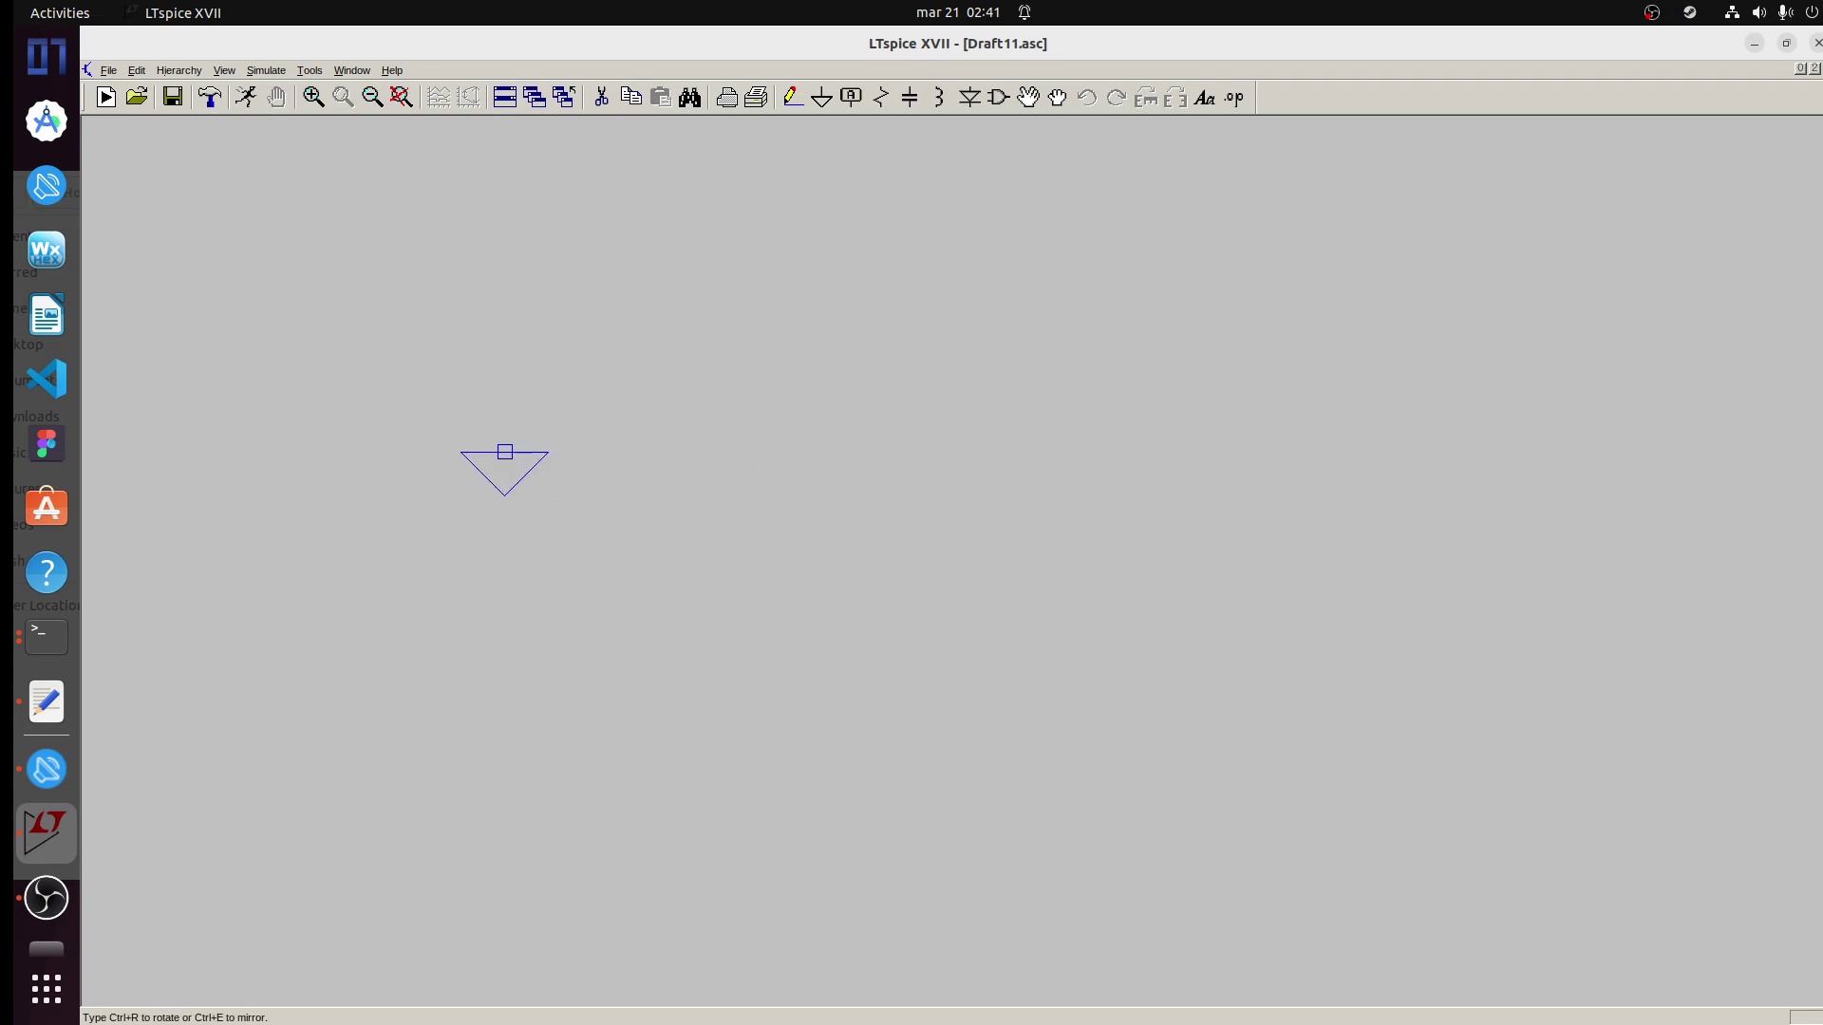
click(465, 529)
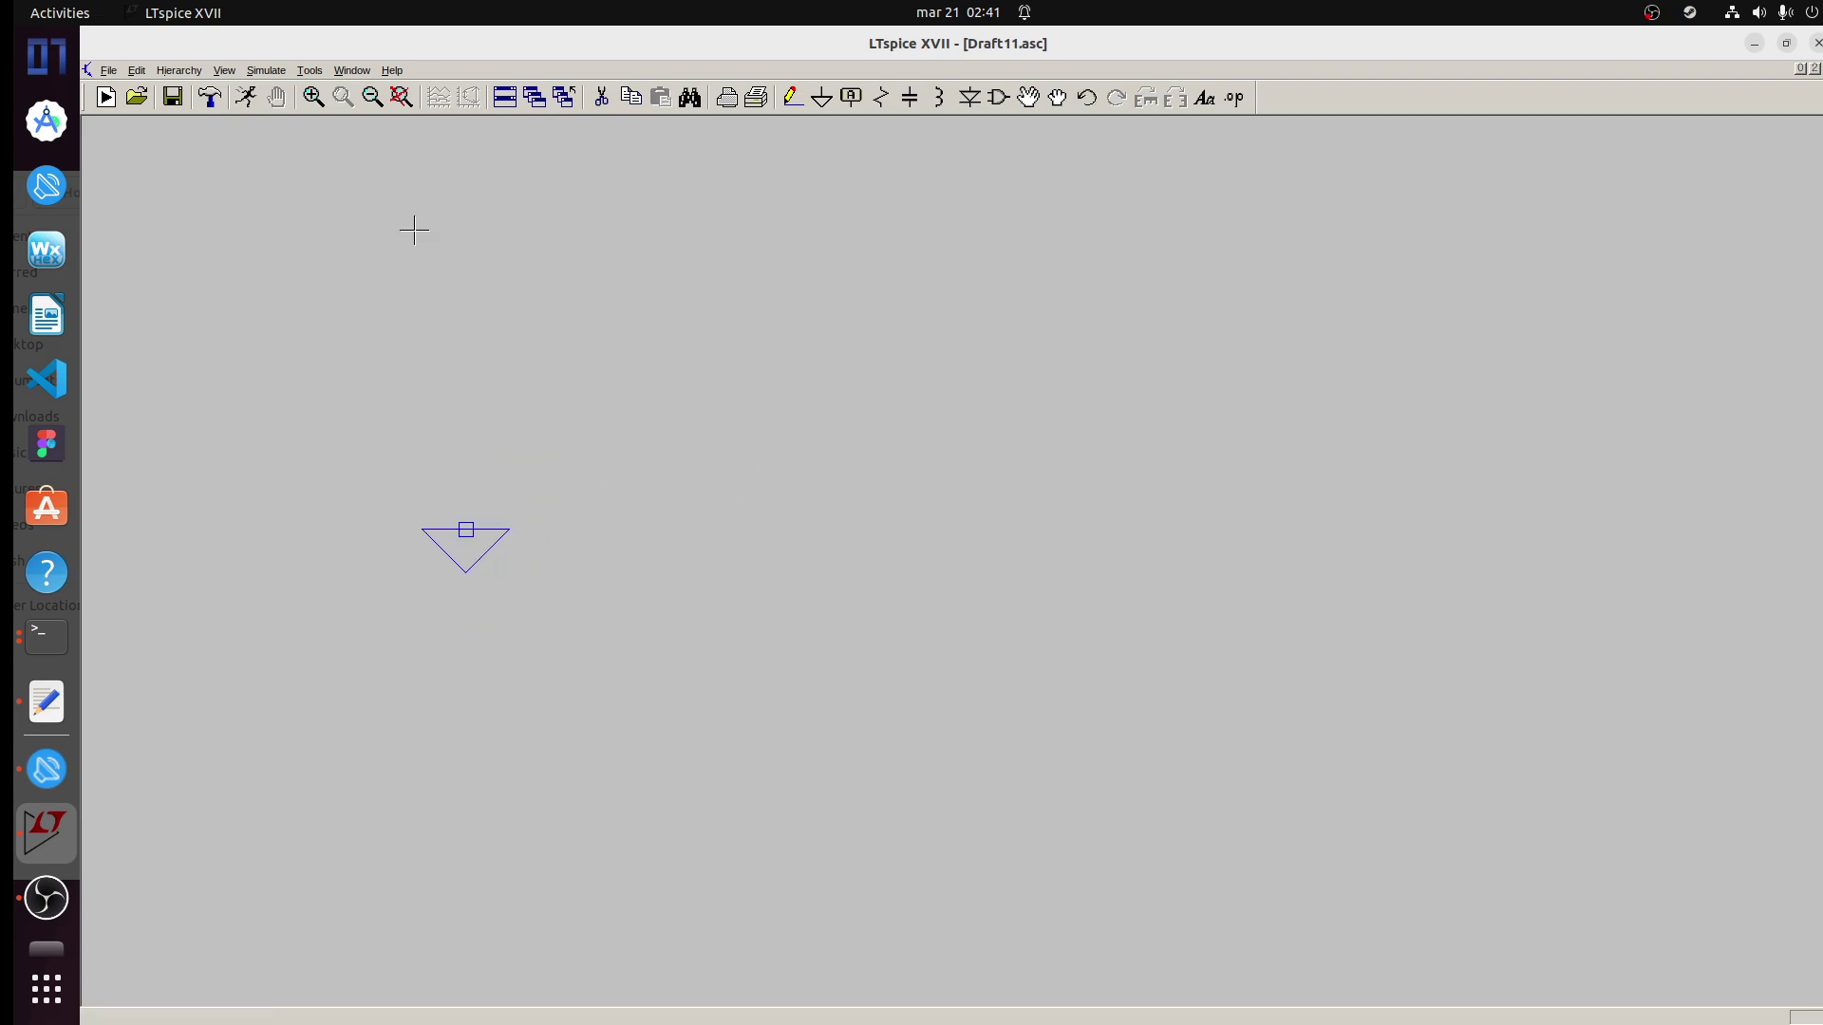
click(372, 97)
click(372, 97)
click(574, 468)
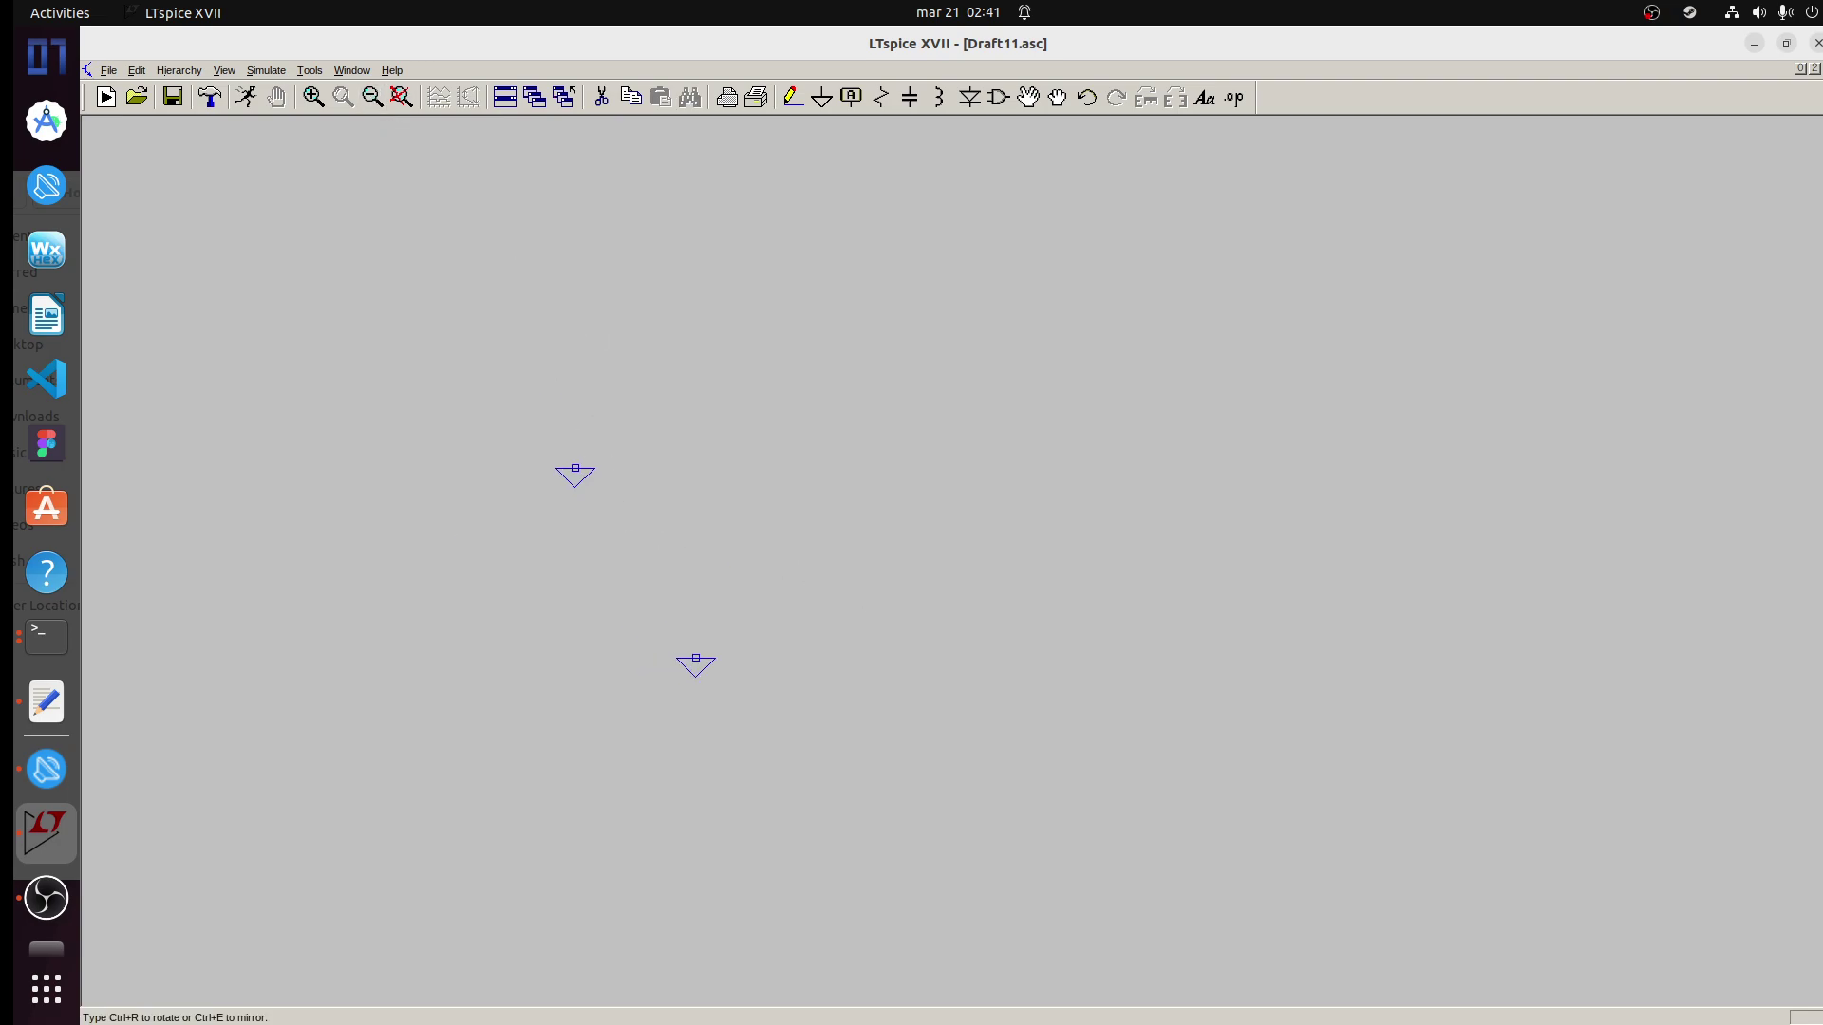
click(705, 650)
key(Escape)
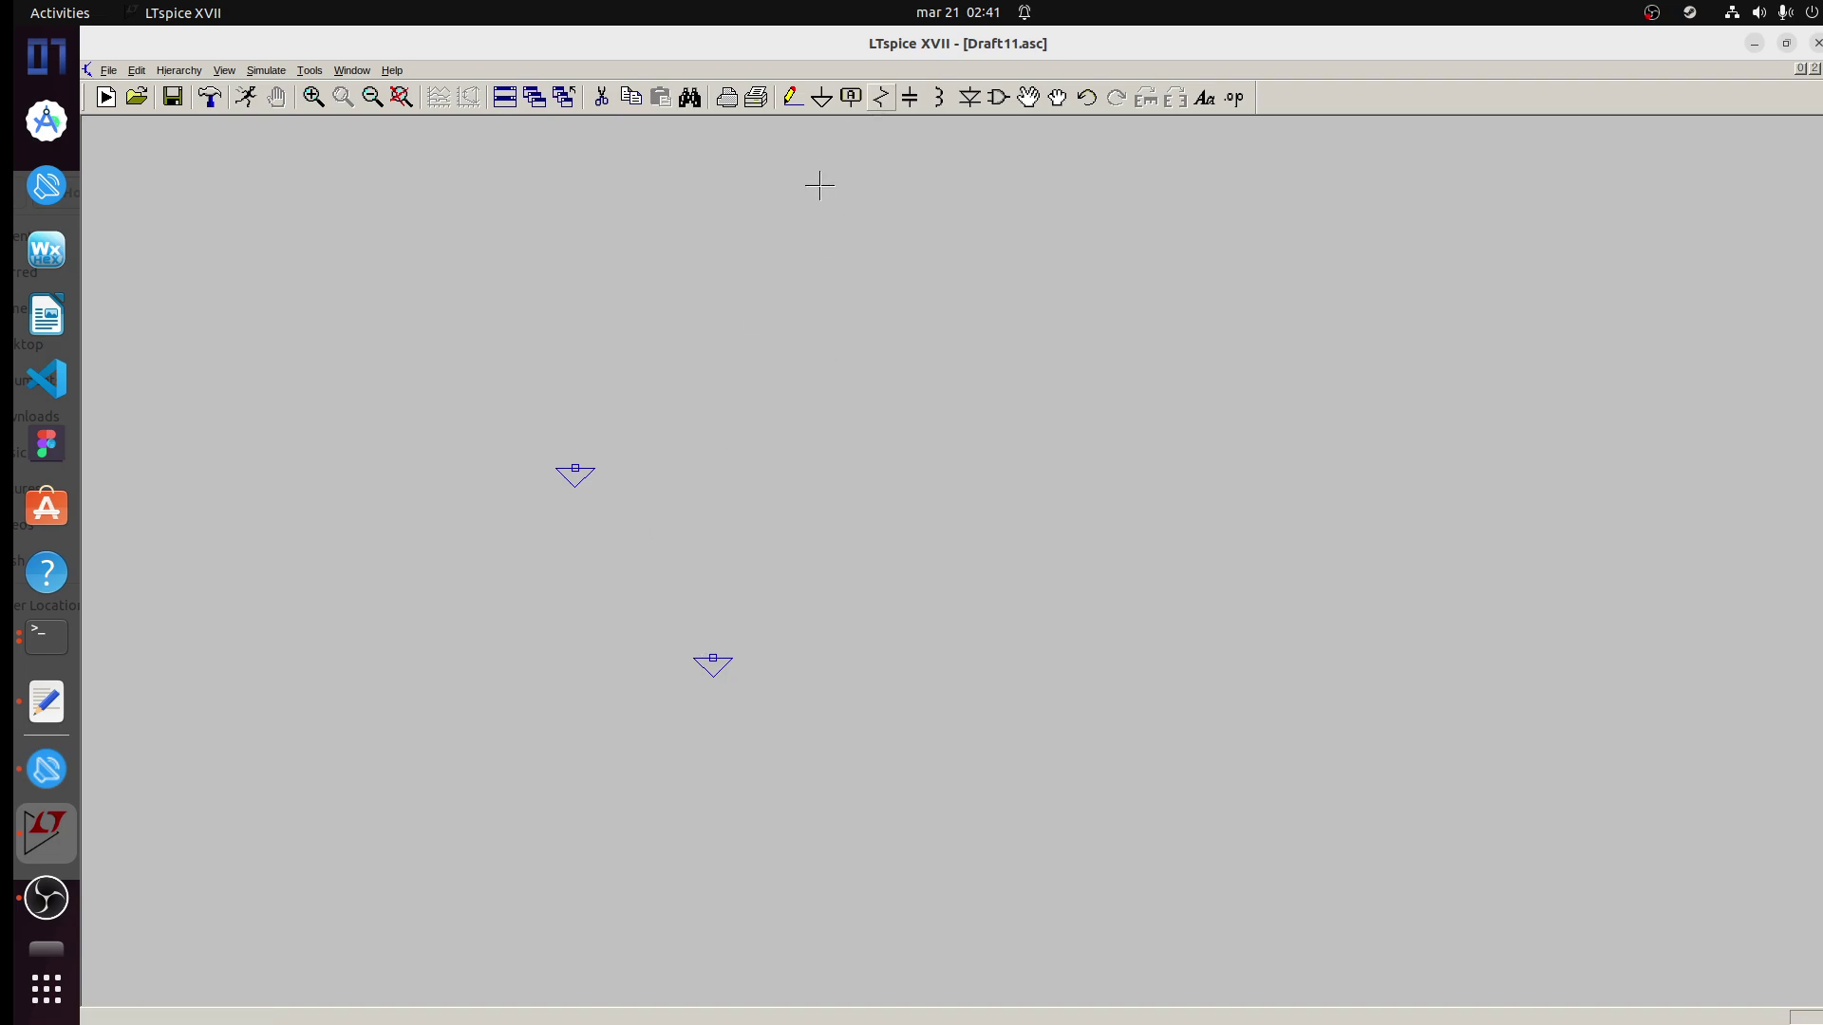
- Place two voltage sources, one directly above each ground symbol
key(F2)
key(Return)
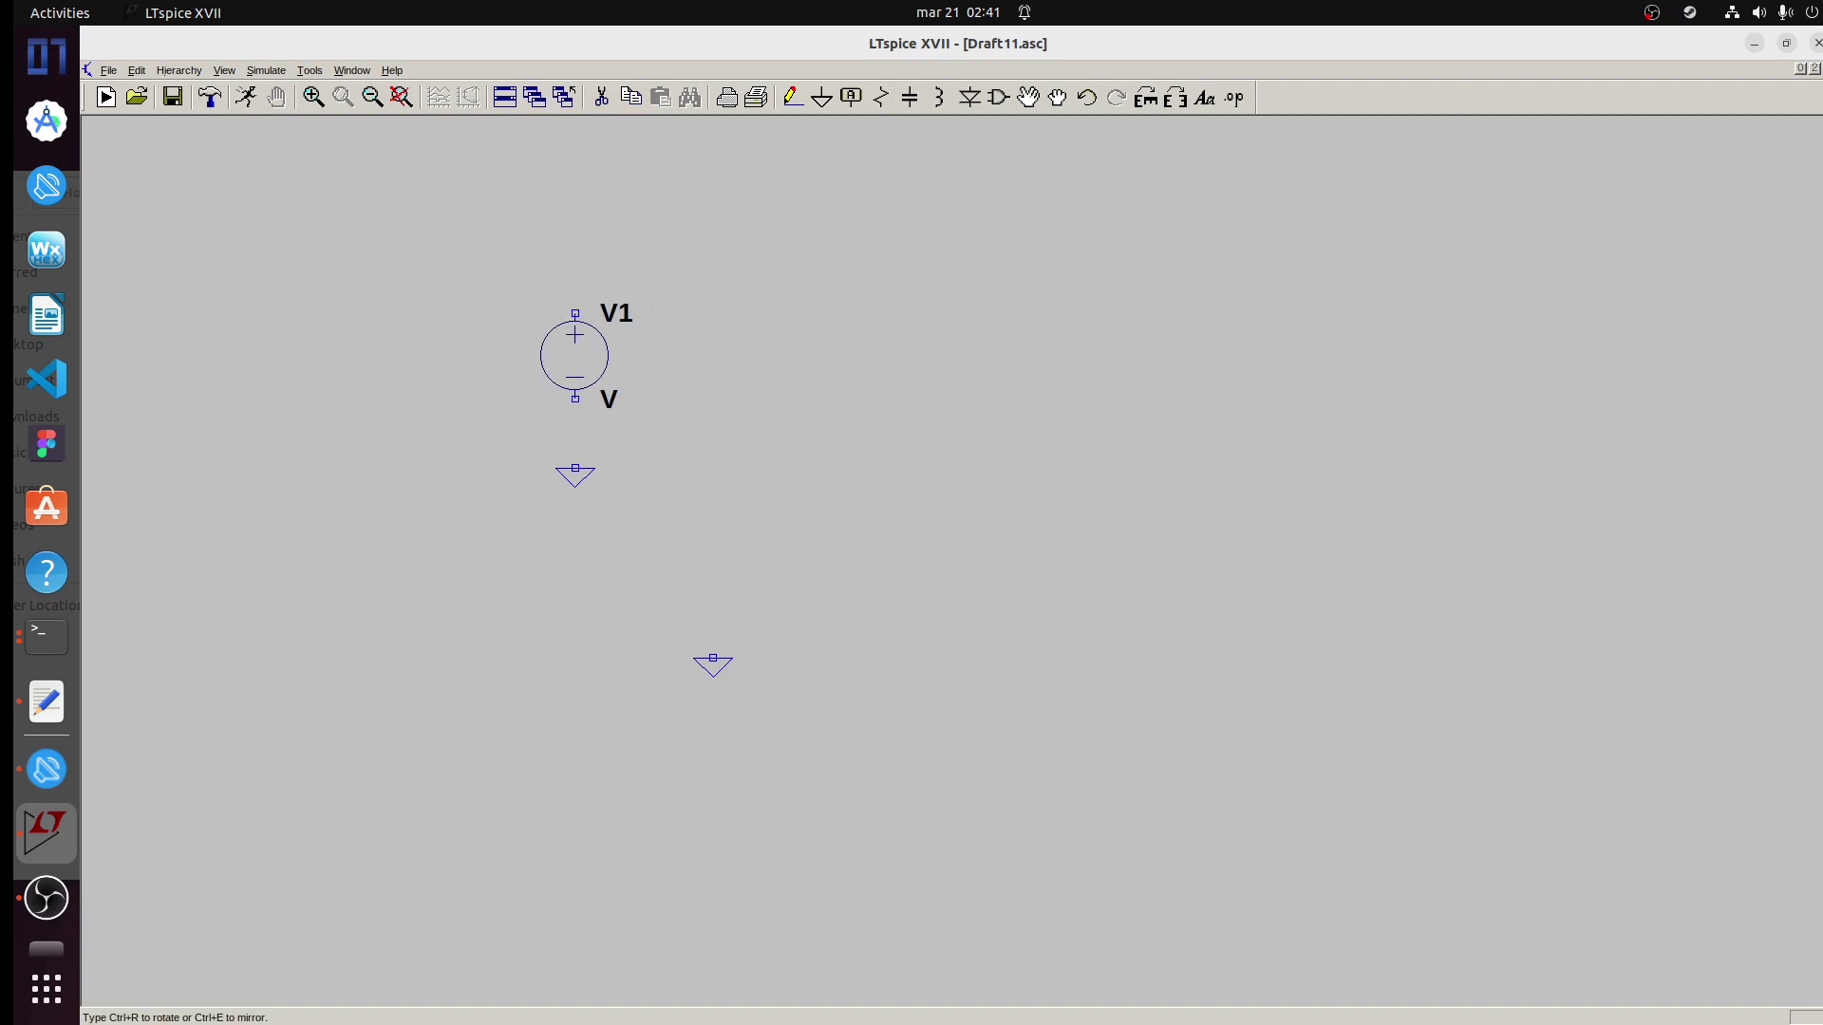
click(574, 356)
click(713, 563)
key(Escape)
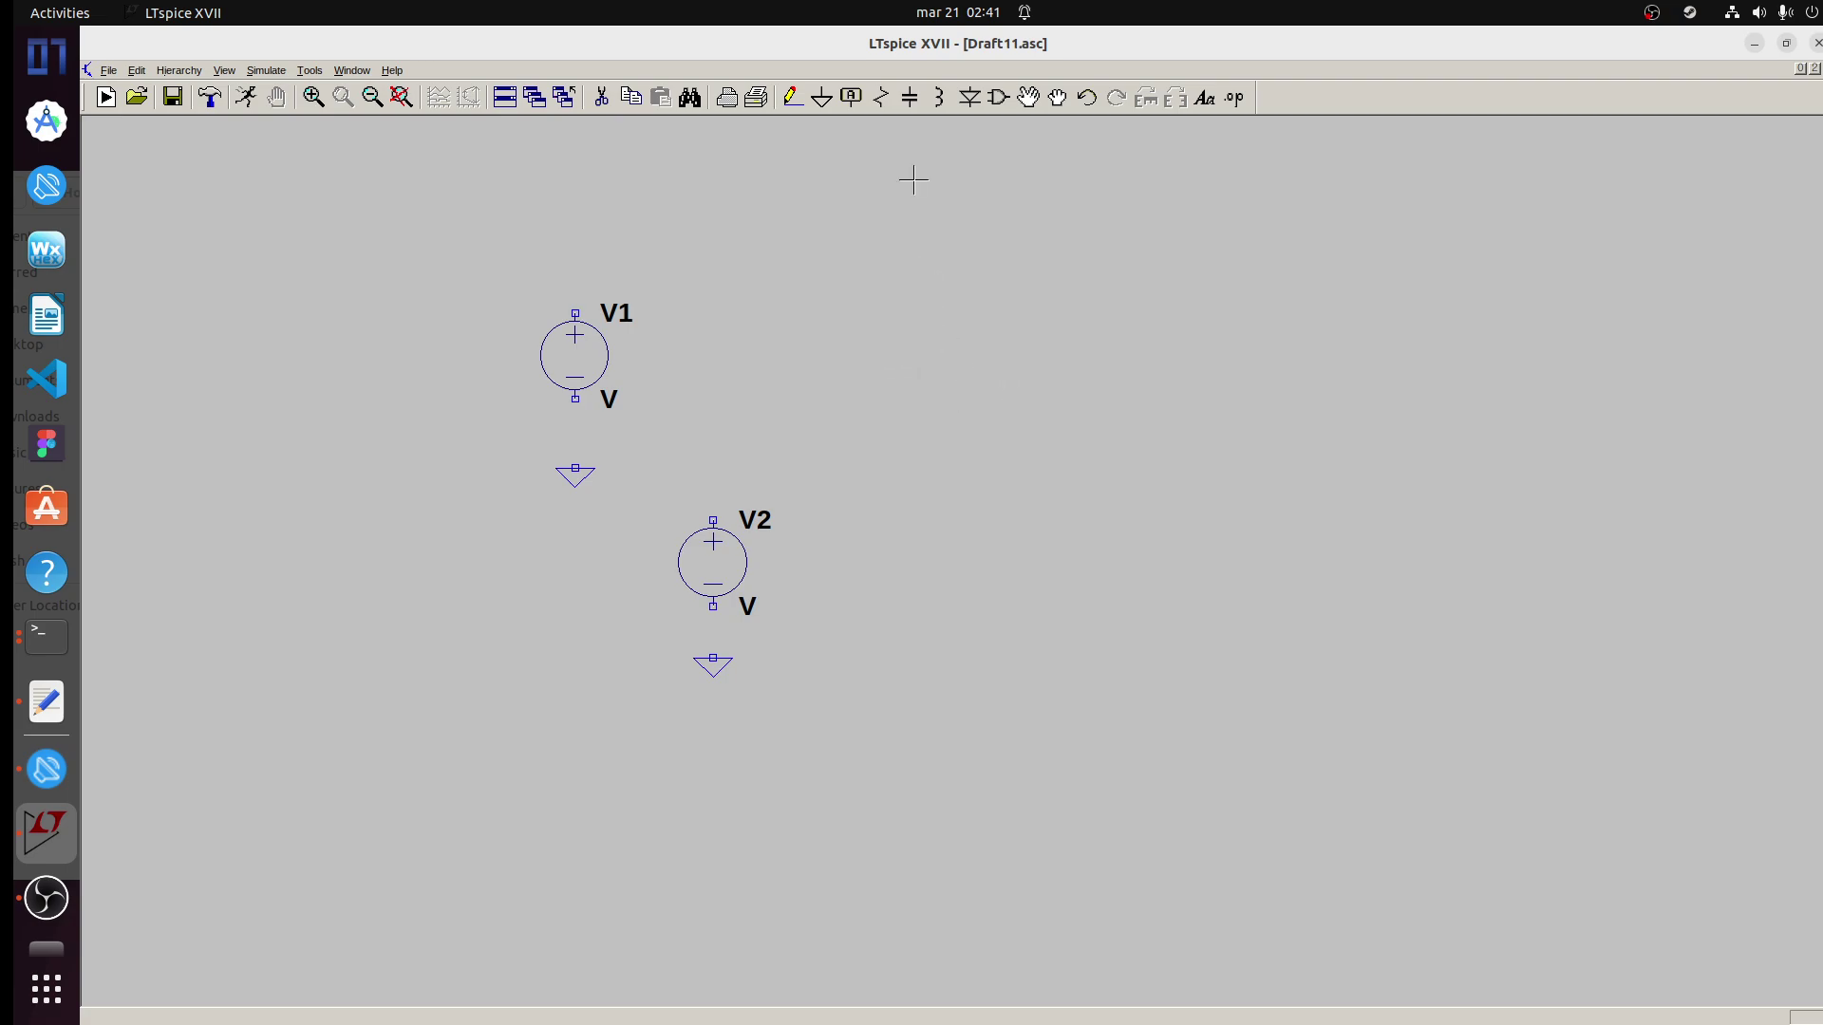
key(Escape)
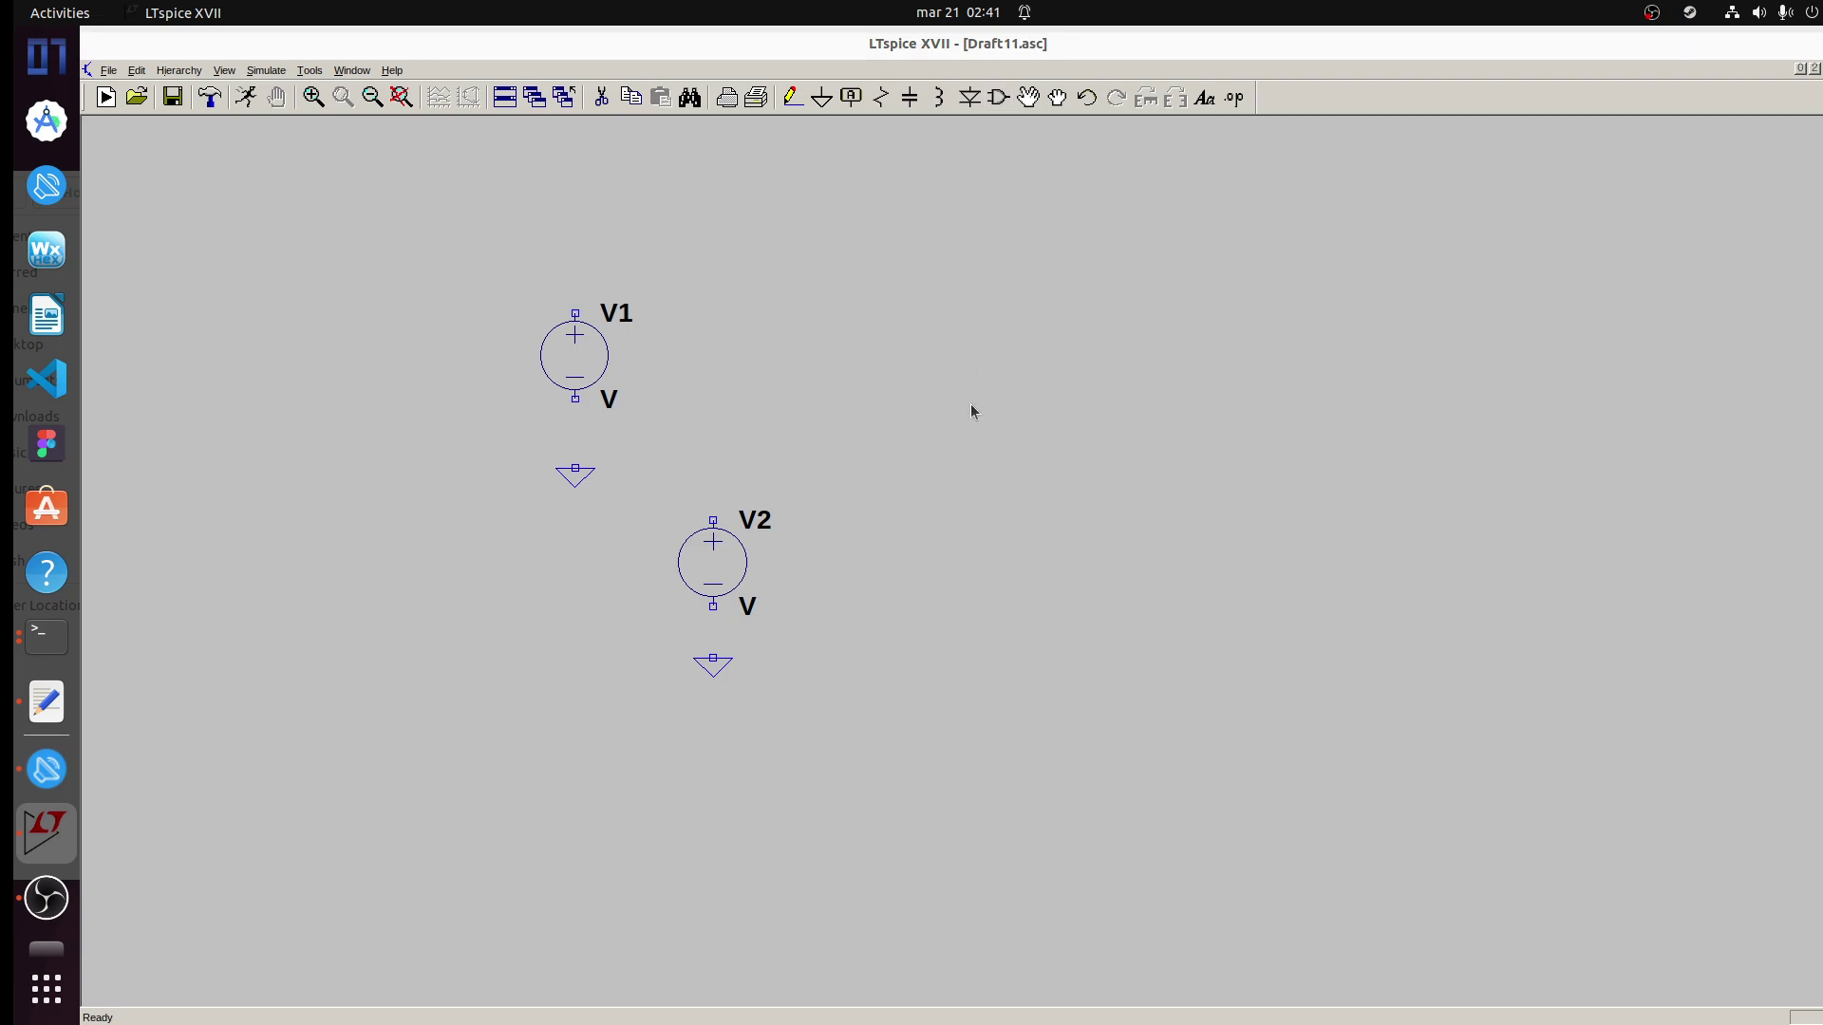
- Place one DPDT relay component to the right of the two voltage sources
key(F2)
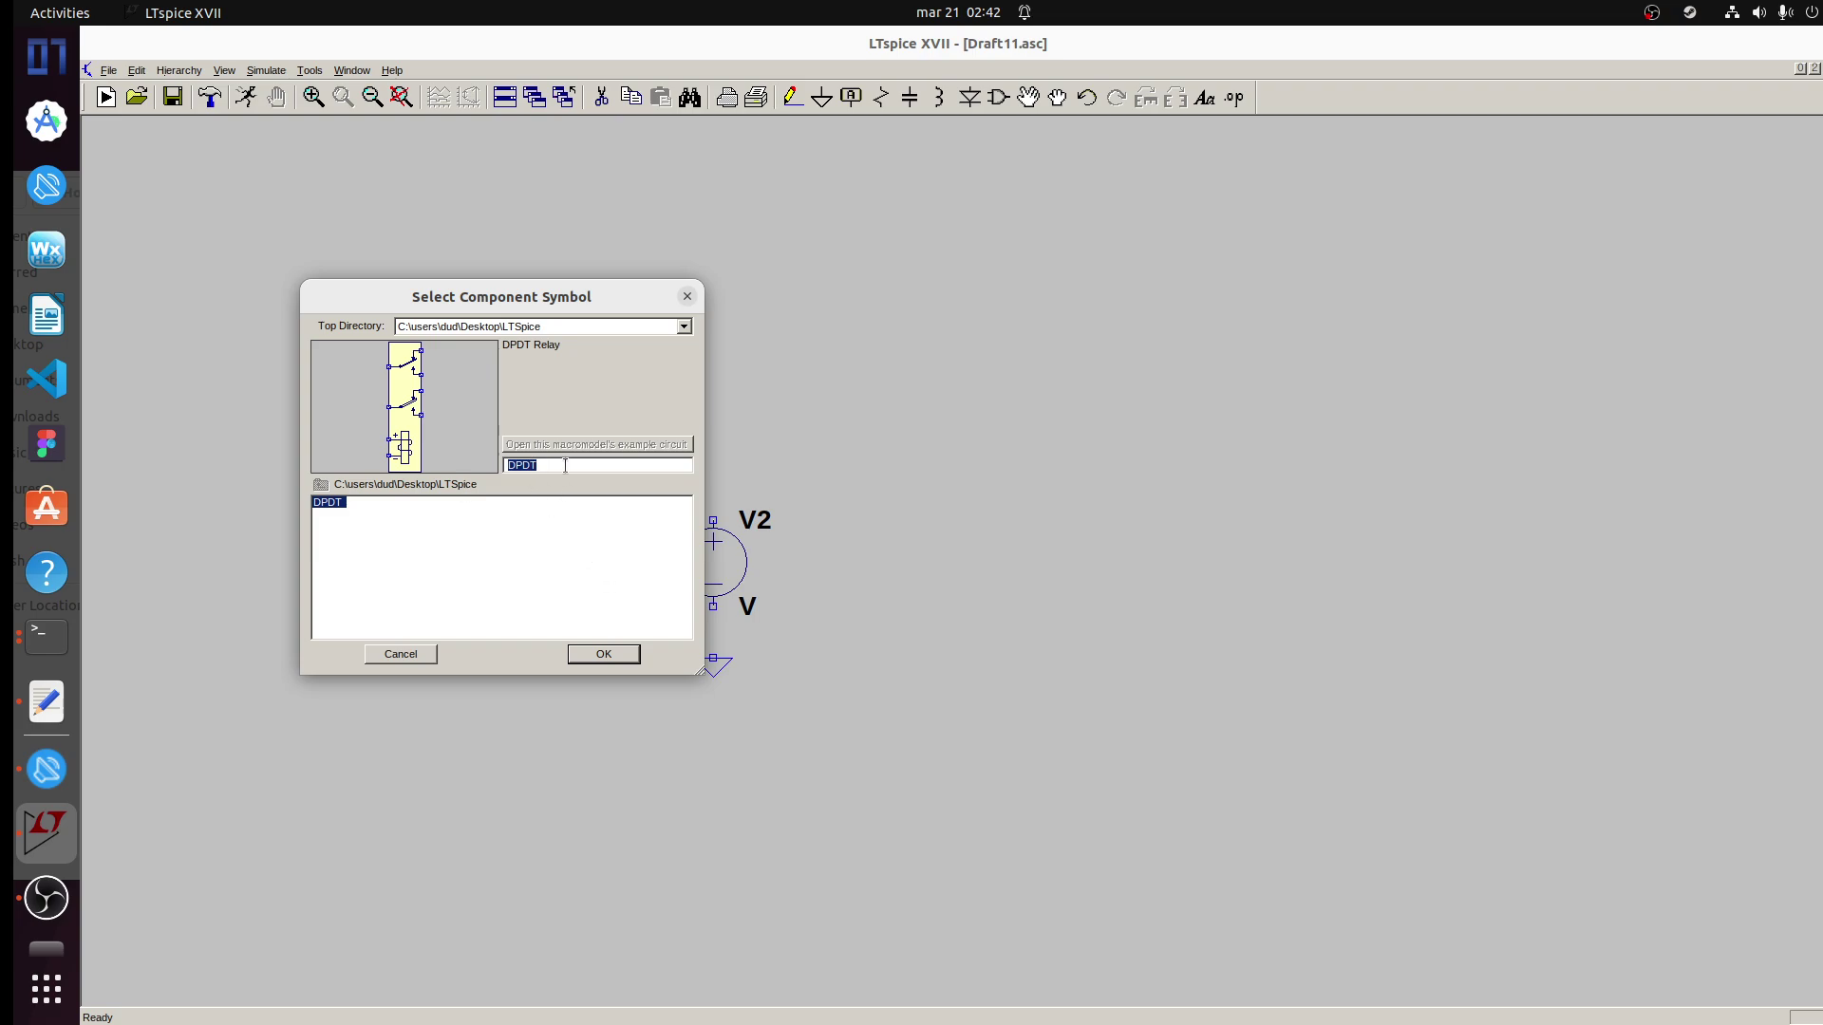
click(607, 655)
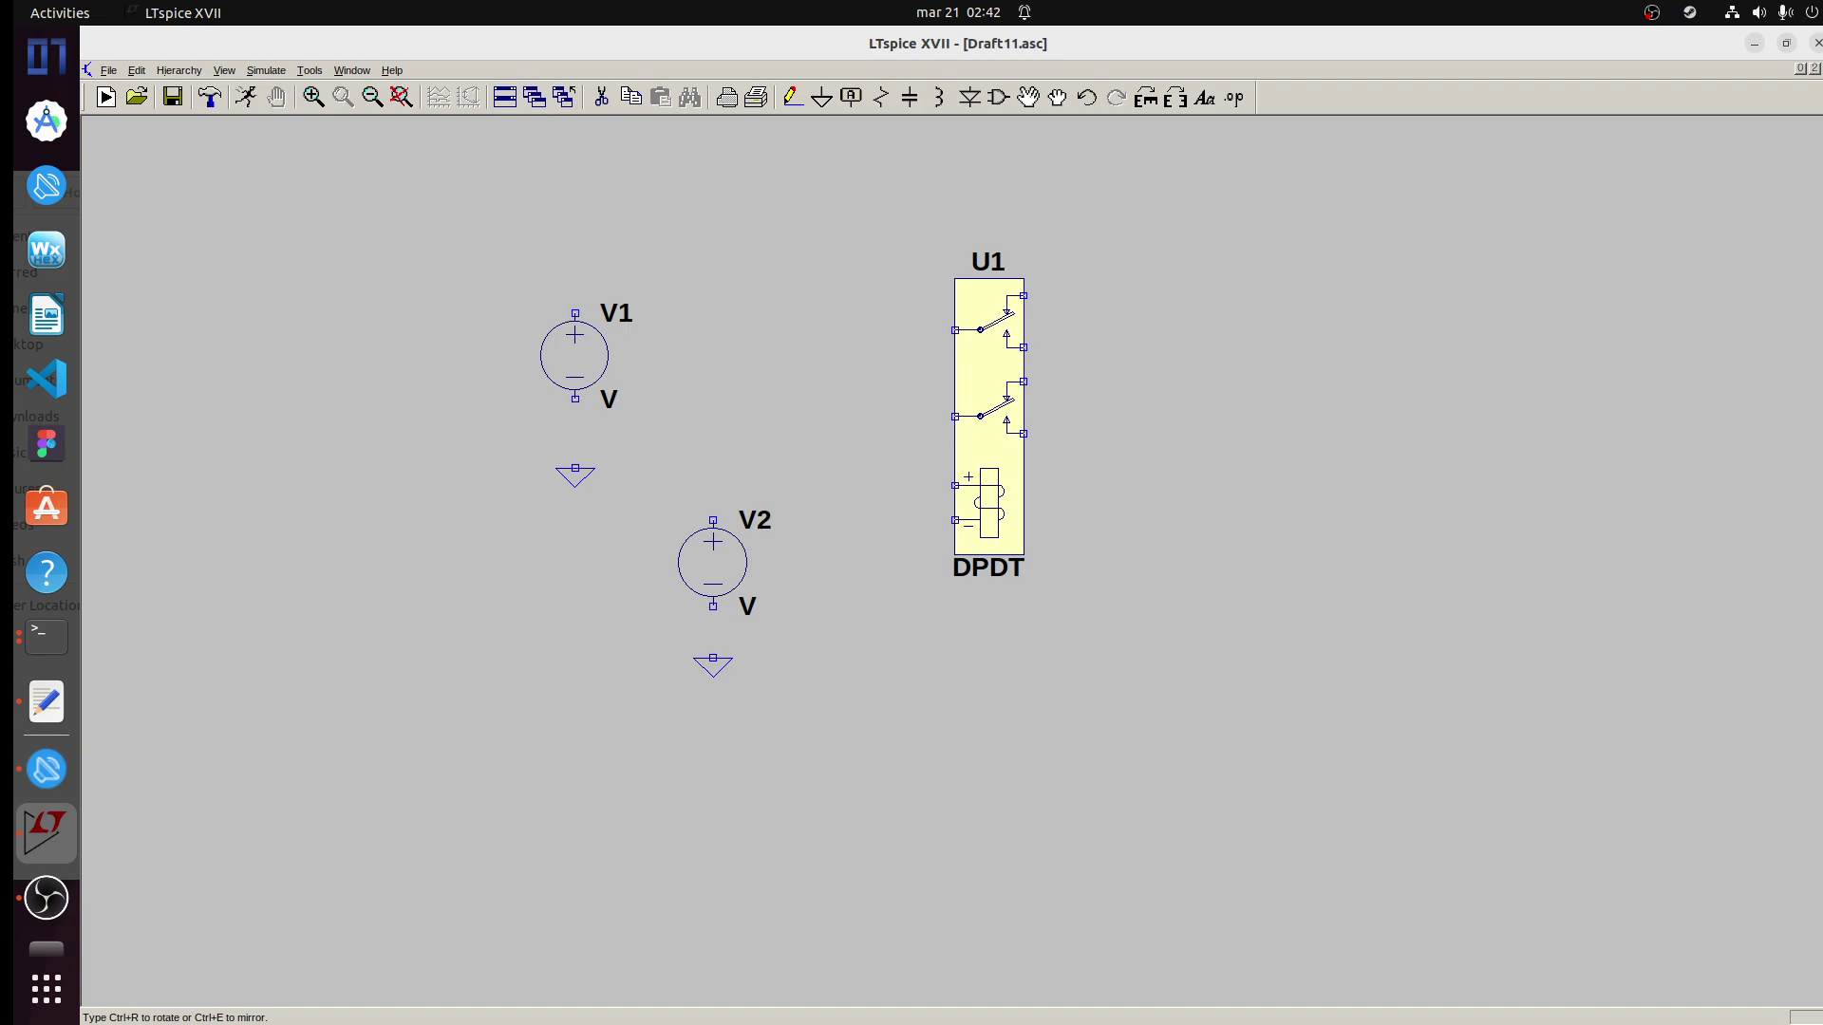
click(971, 319)
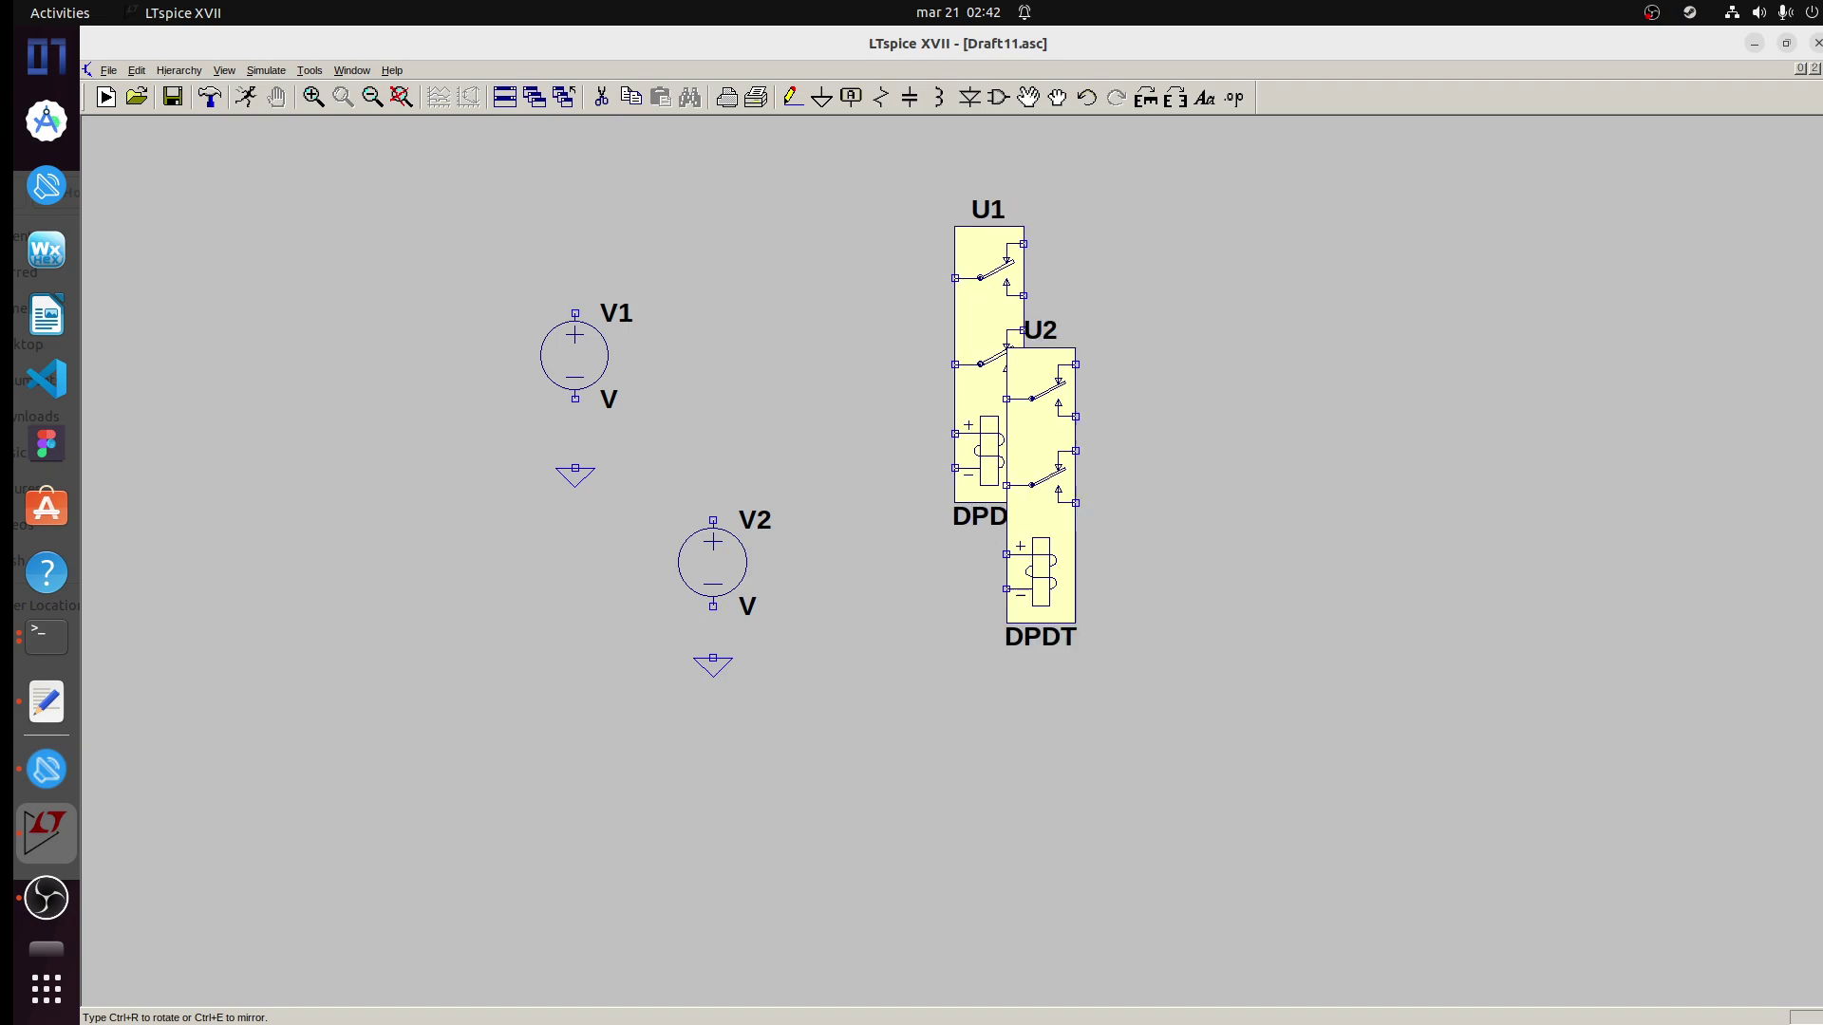
key(Escape)
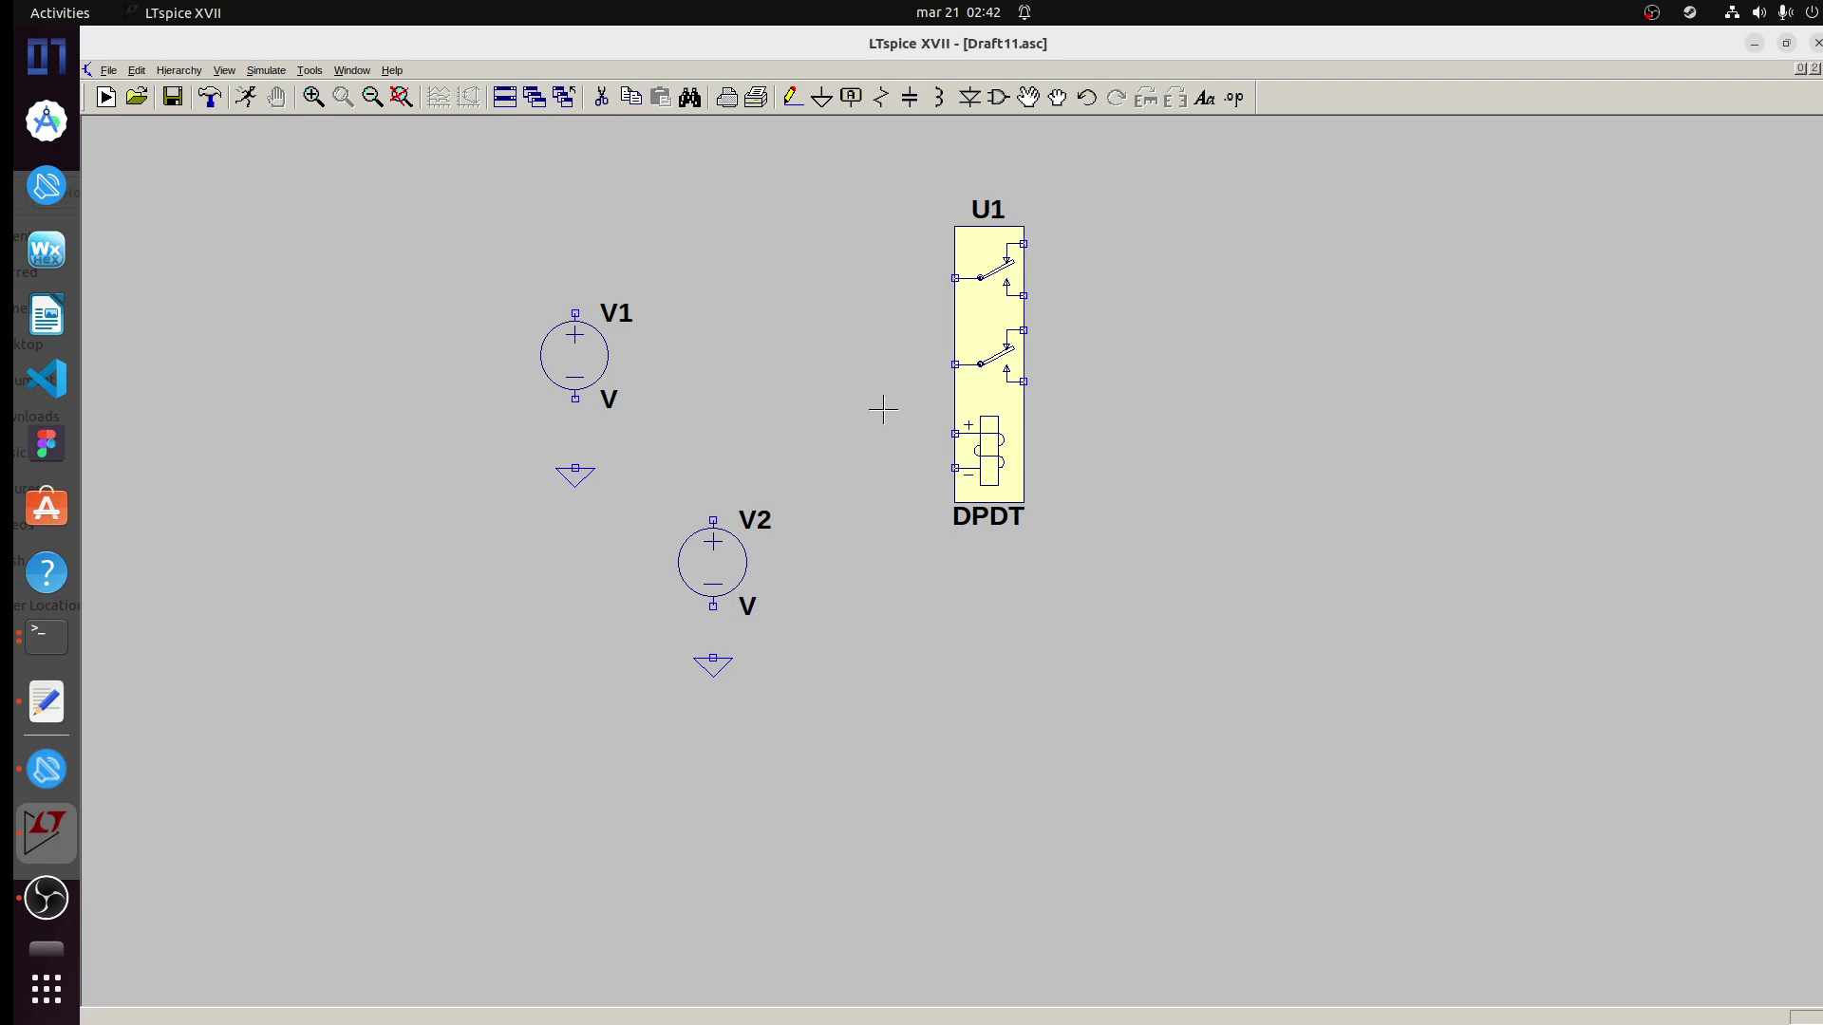
- Place a ground symbol on each side of the DPDT relay, near its second switch
key(g)
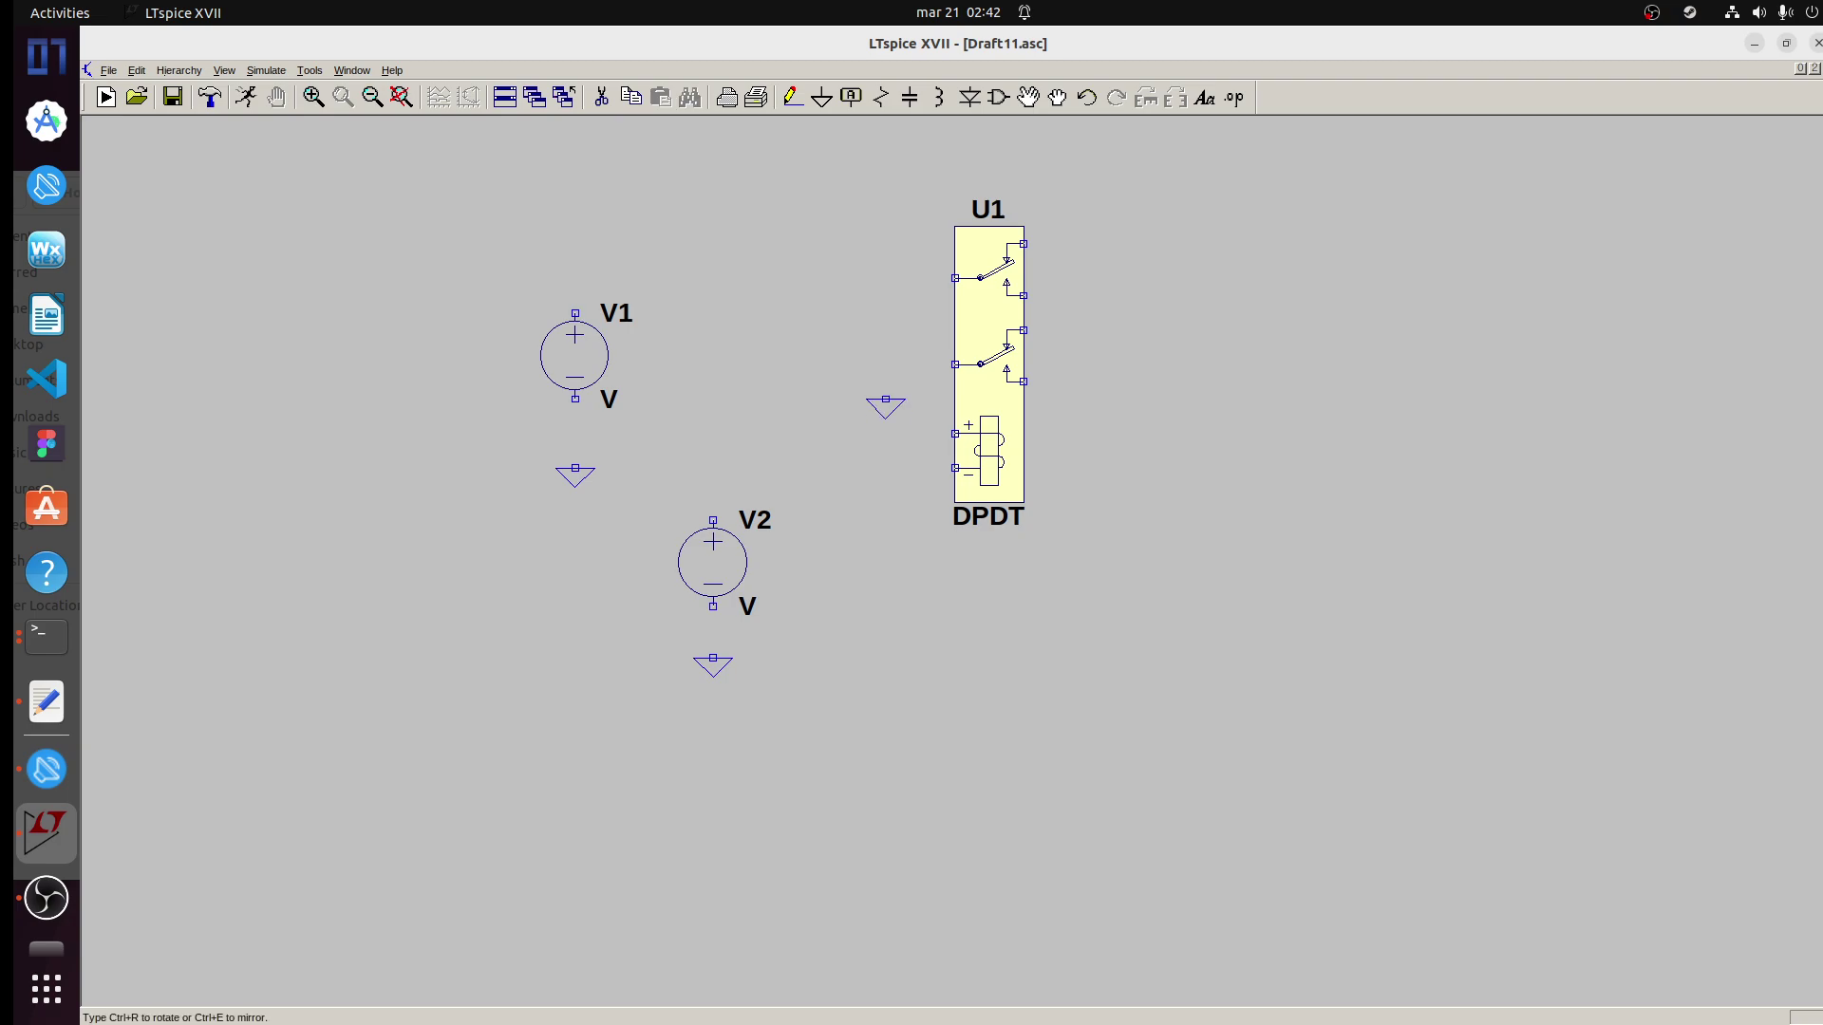
click(887, 392)
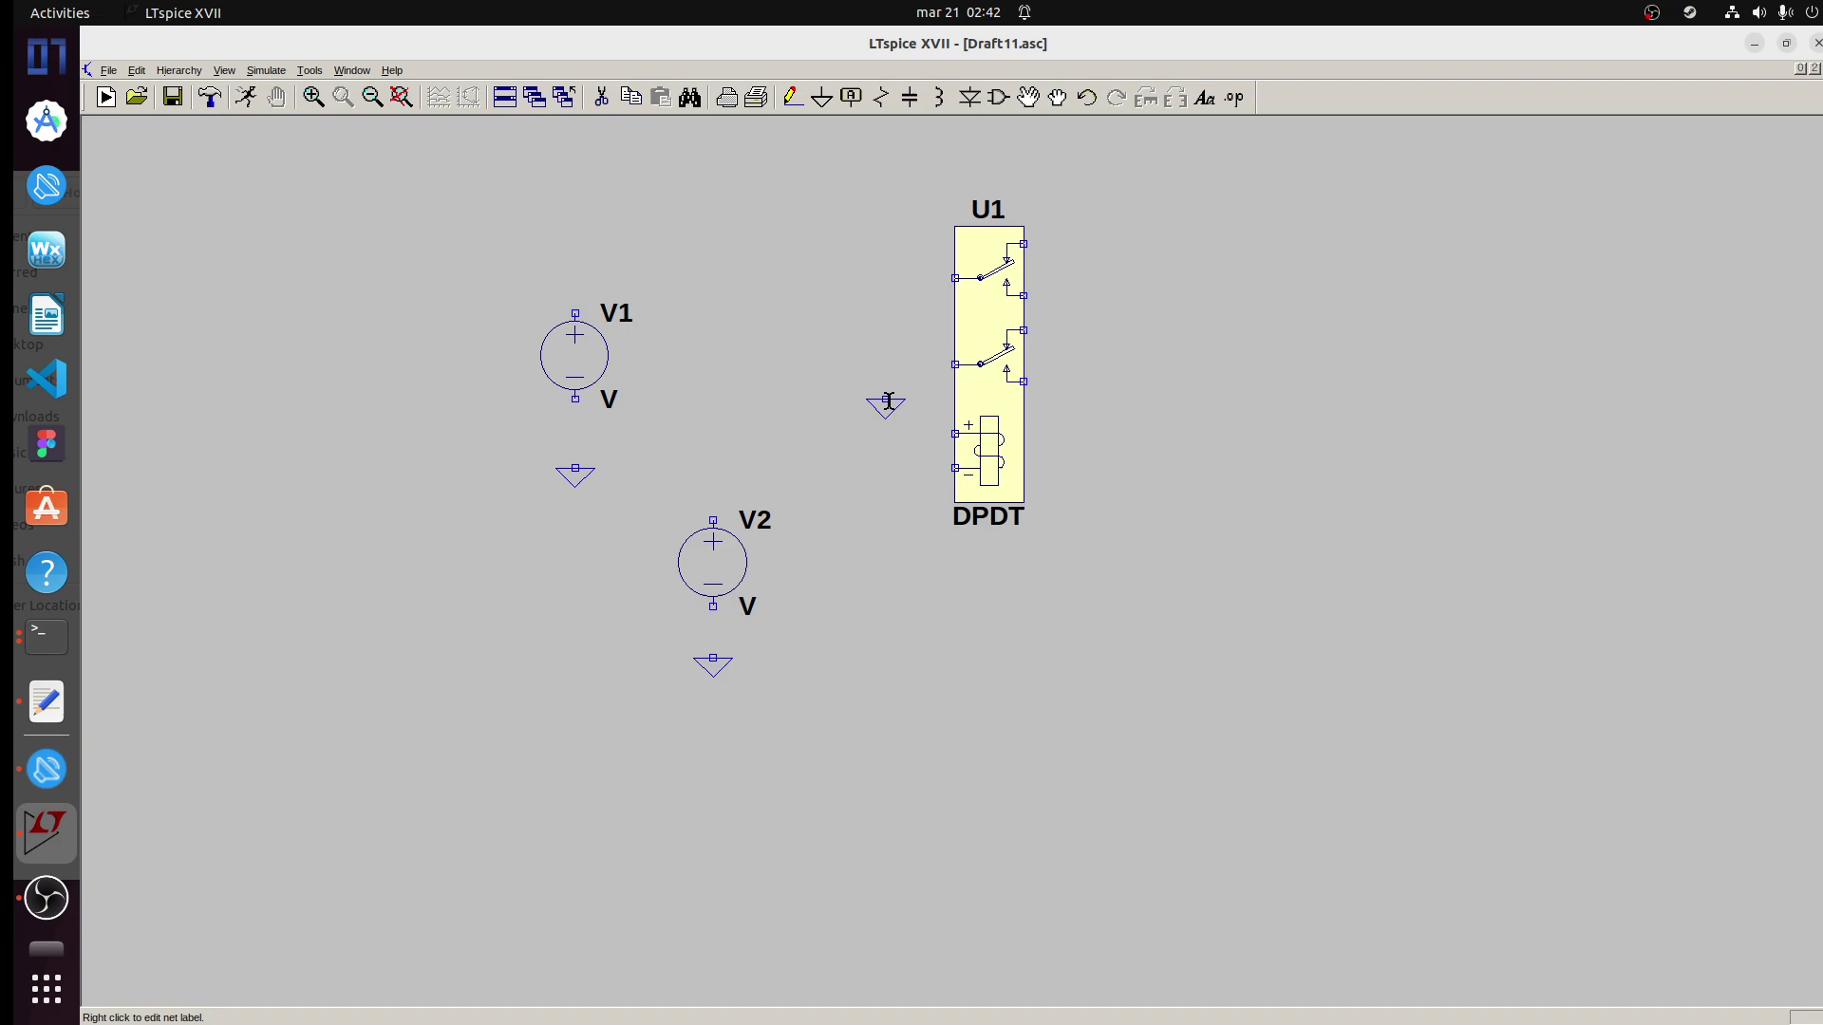
click(1094, 392)
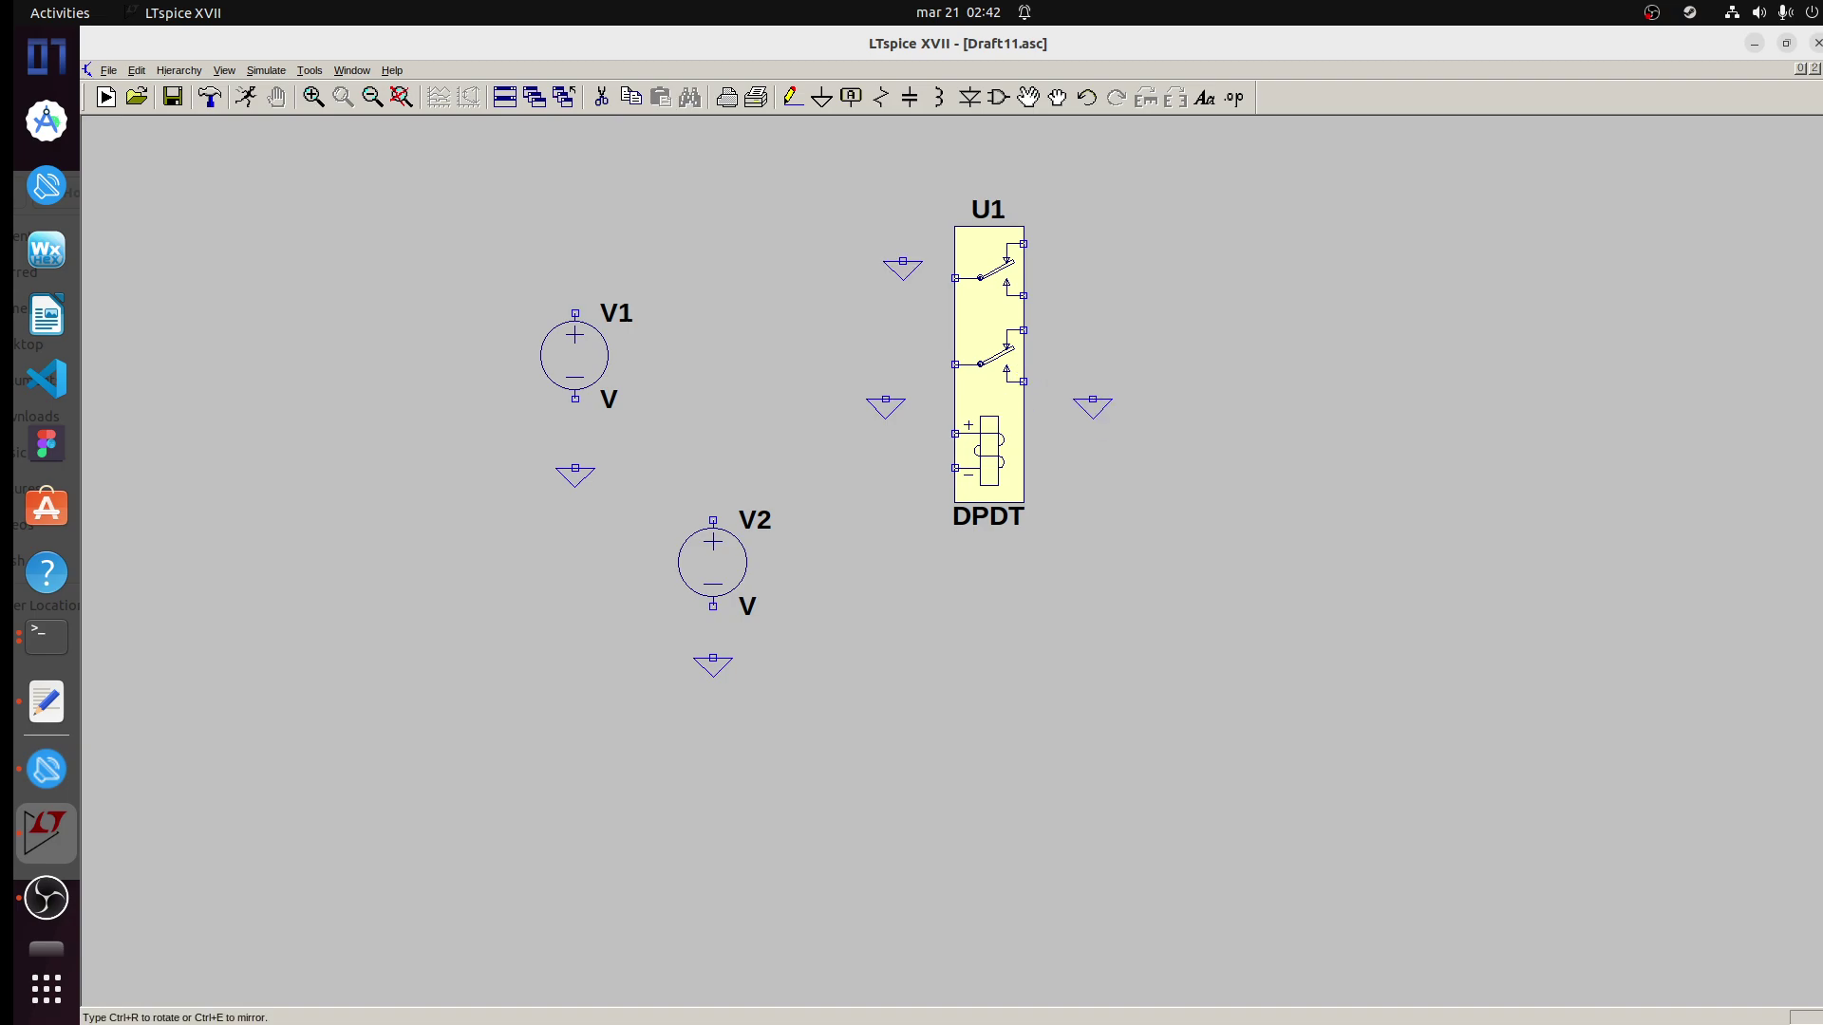
scroll(814, 142, up, 4)
key(Escape)
drag(854, 513, 733, 417)
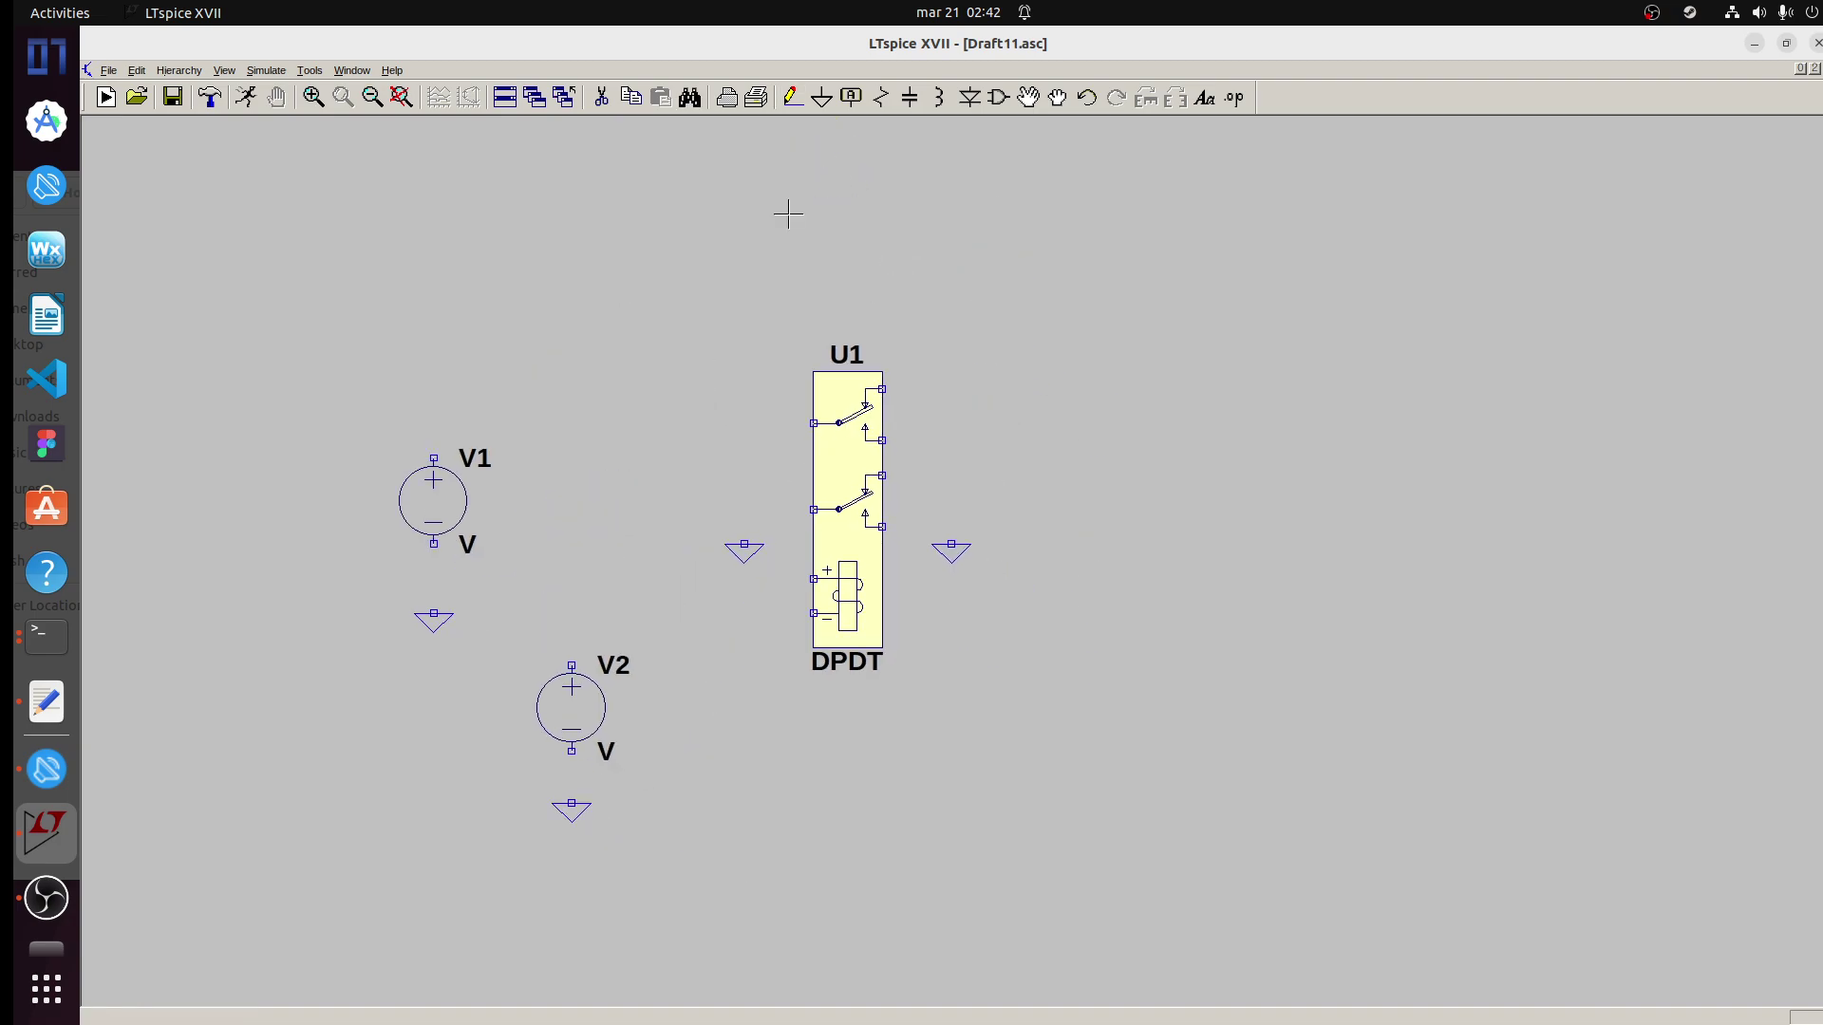
- Wire the relay's second switch to ground: its common pin to the left ground and both contacts to the right ground
click(791, 97)
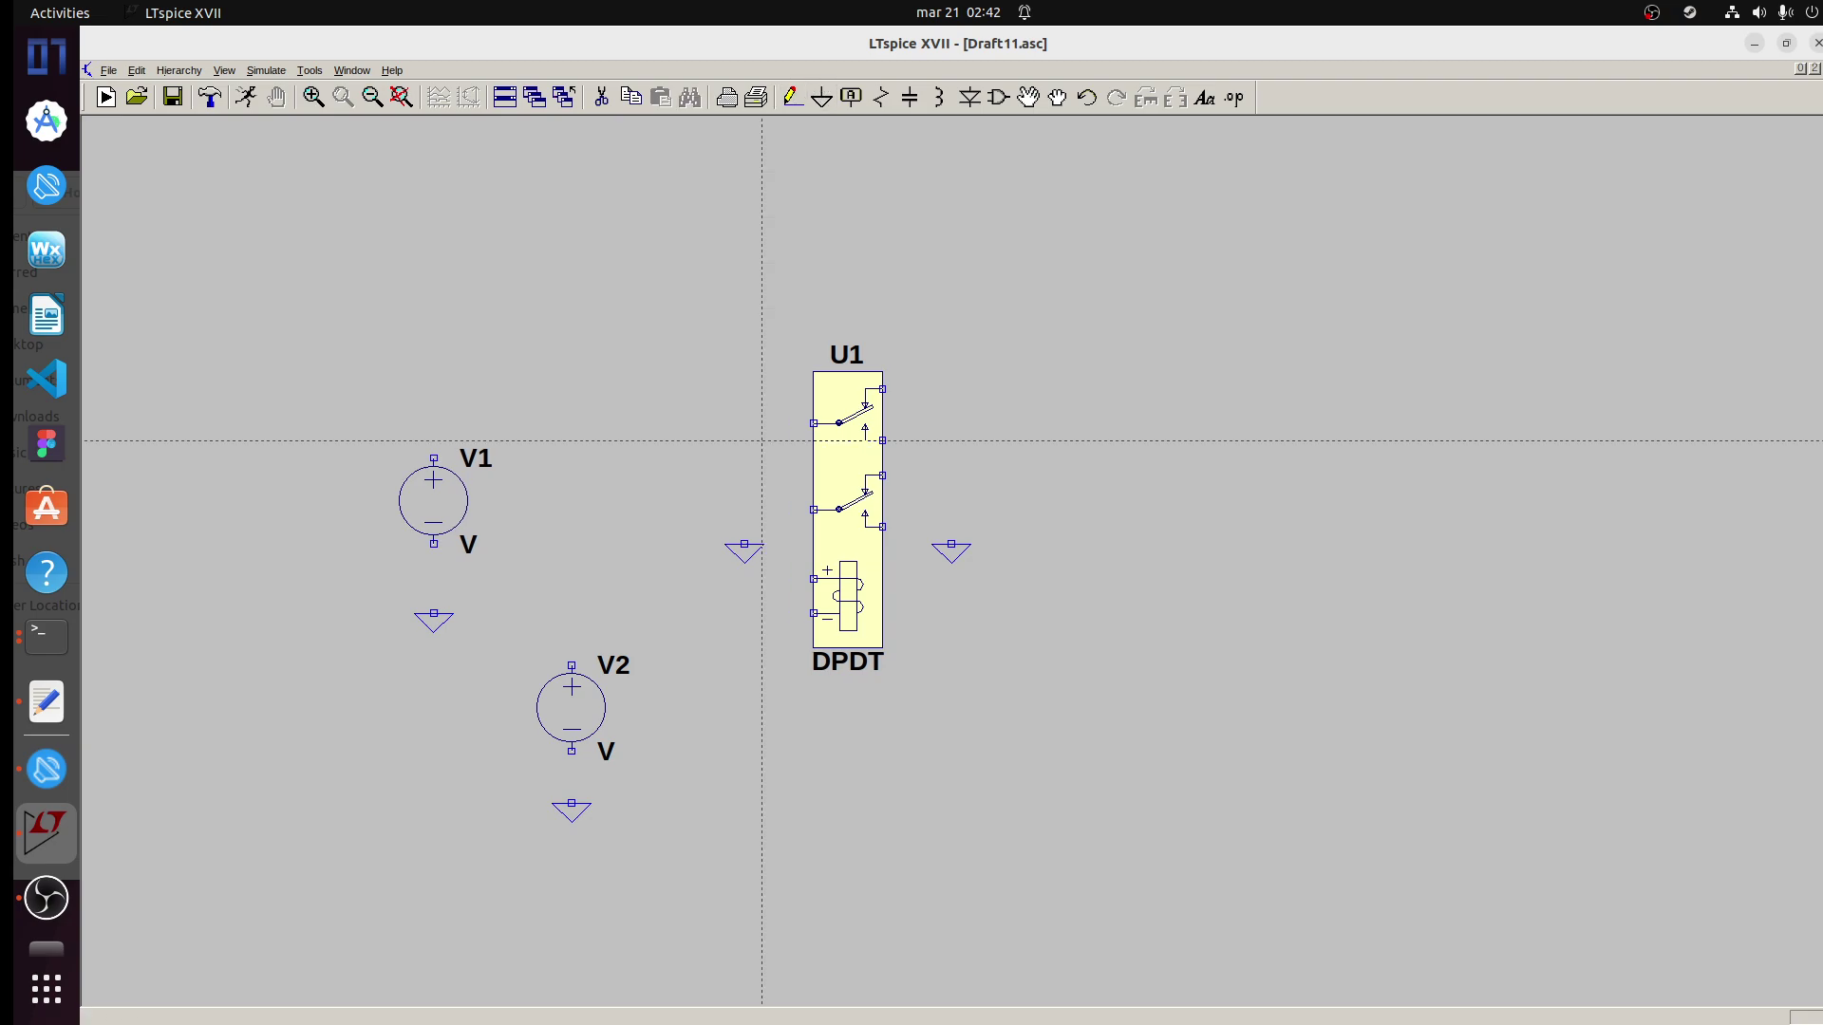
click(744, 544)
click(814, 510)
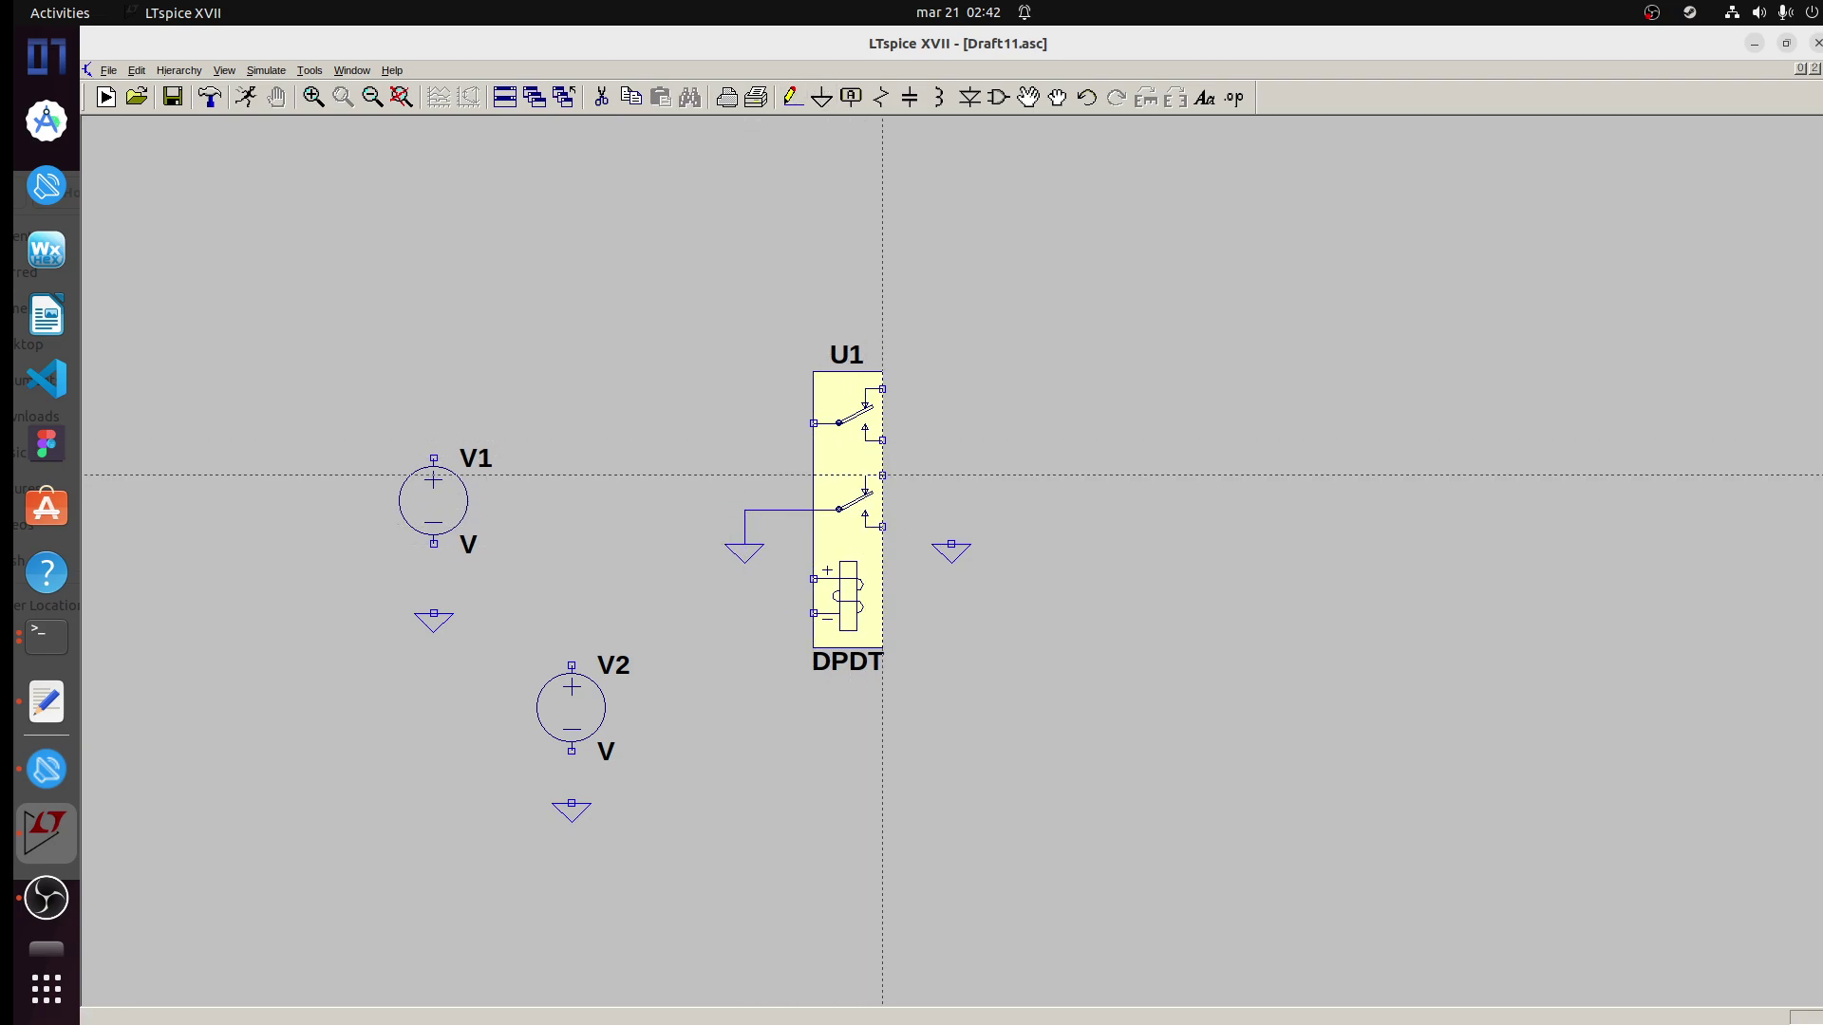
click(882, 475)
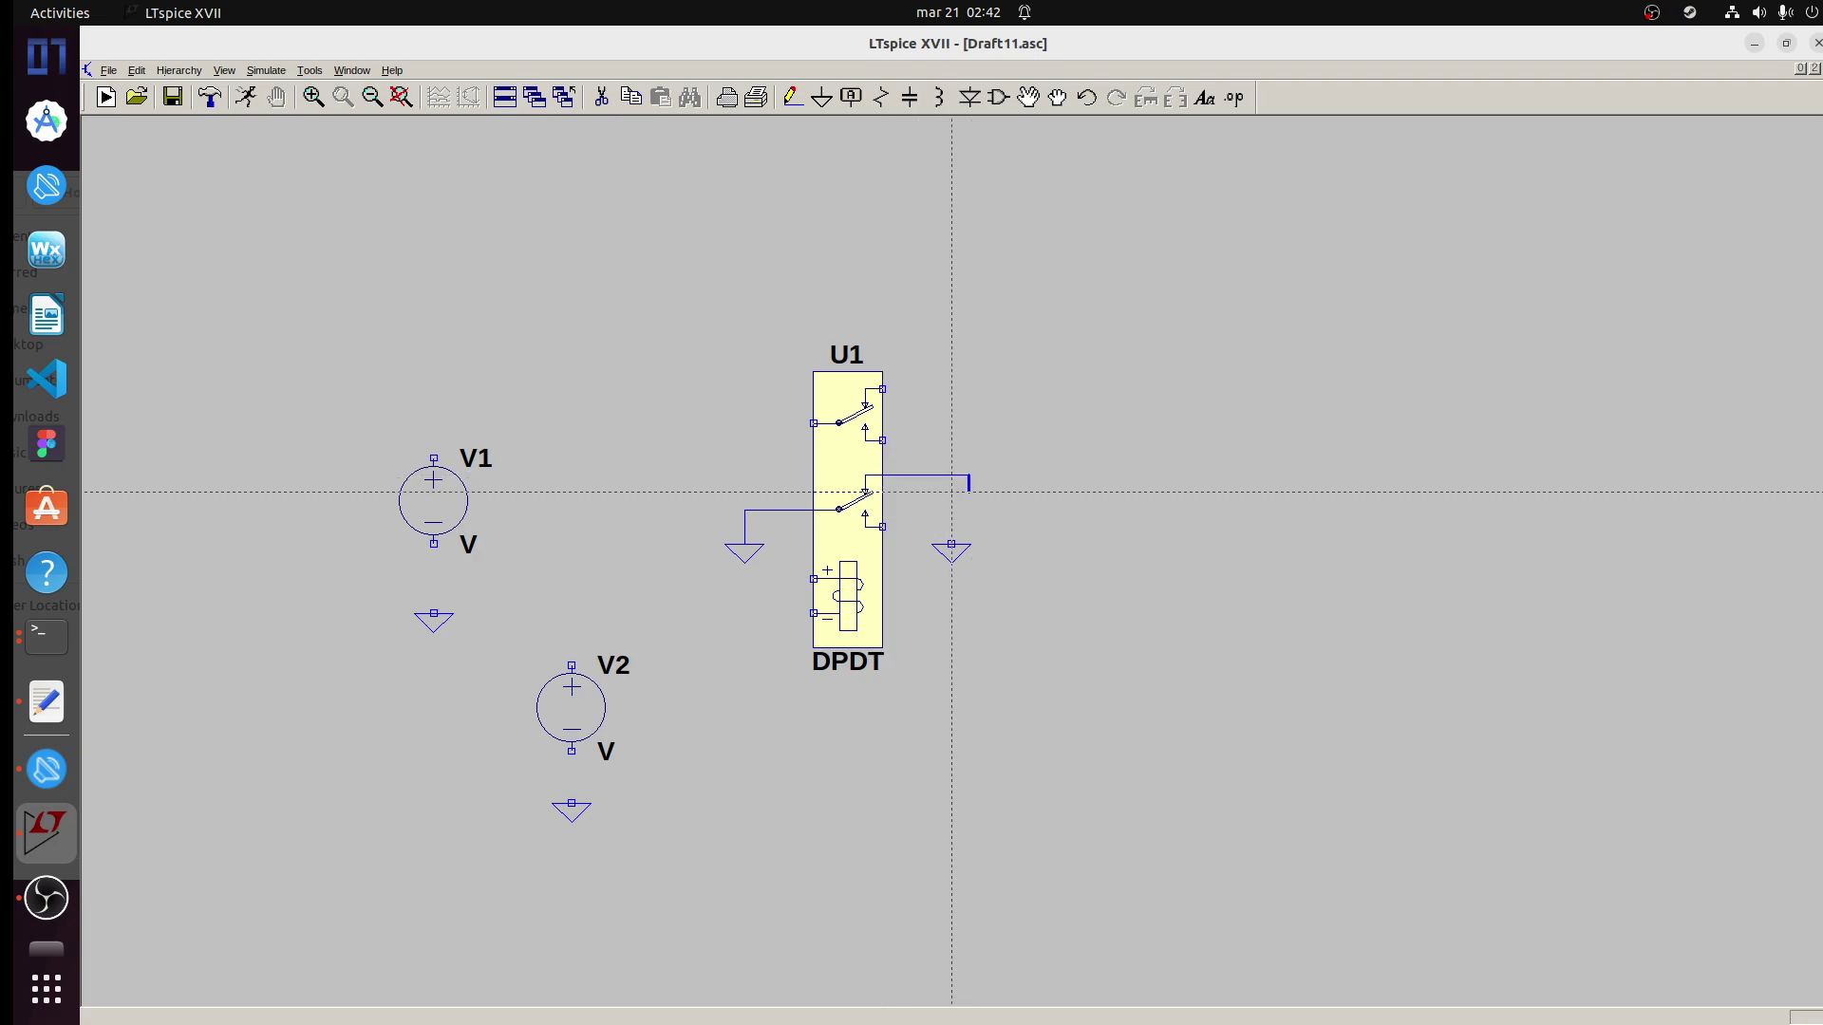
click(968, 527)
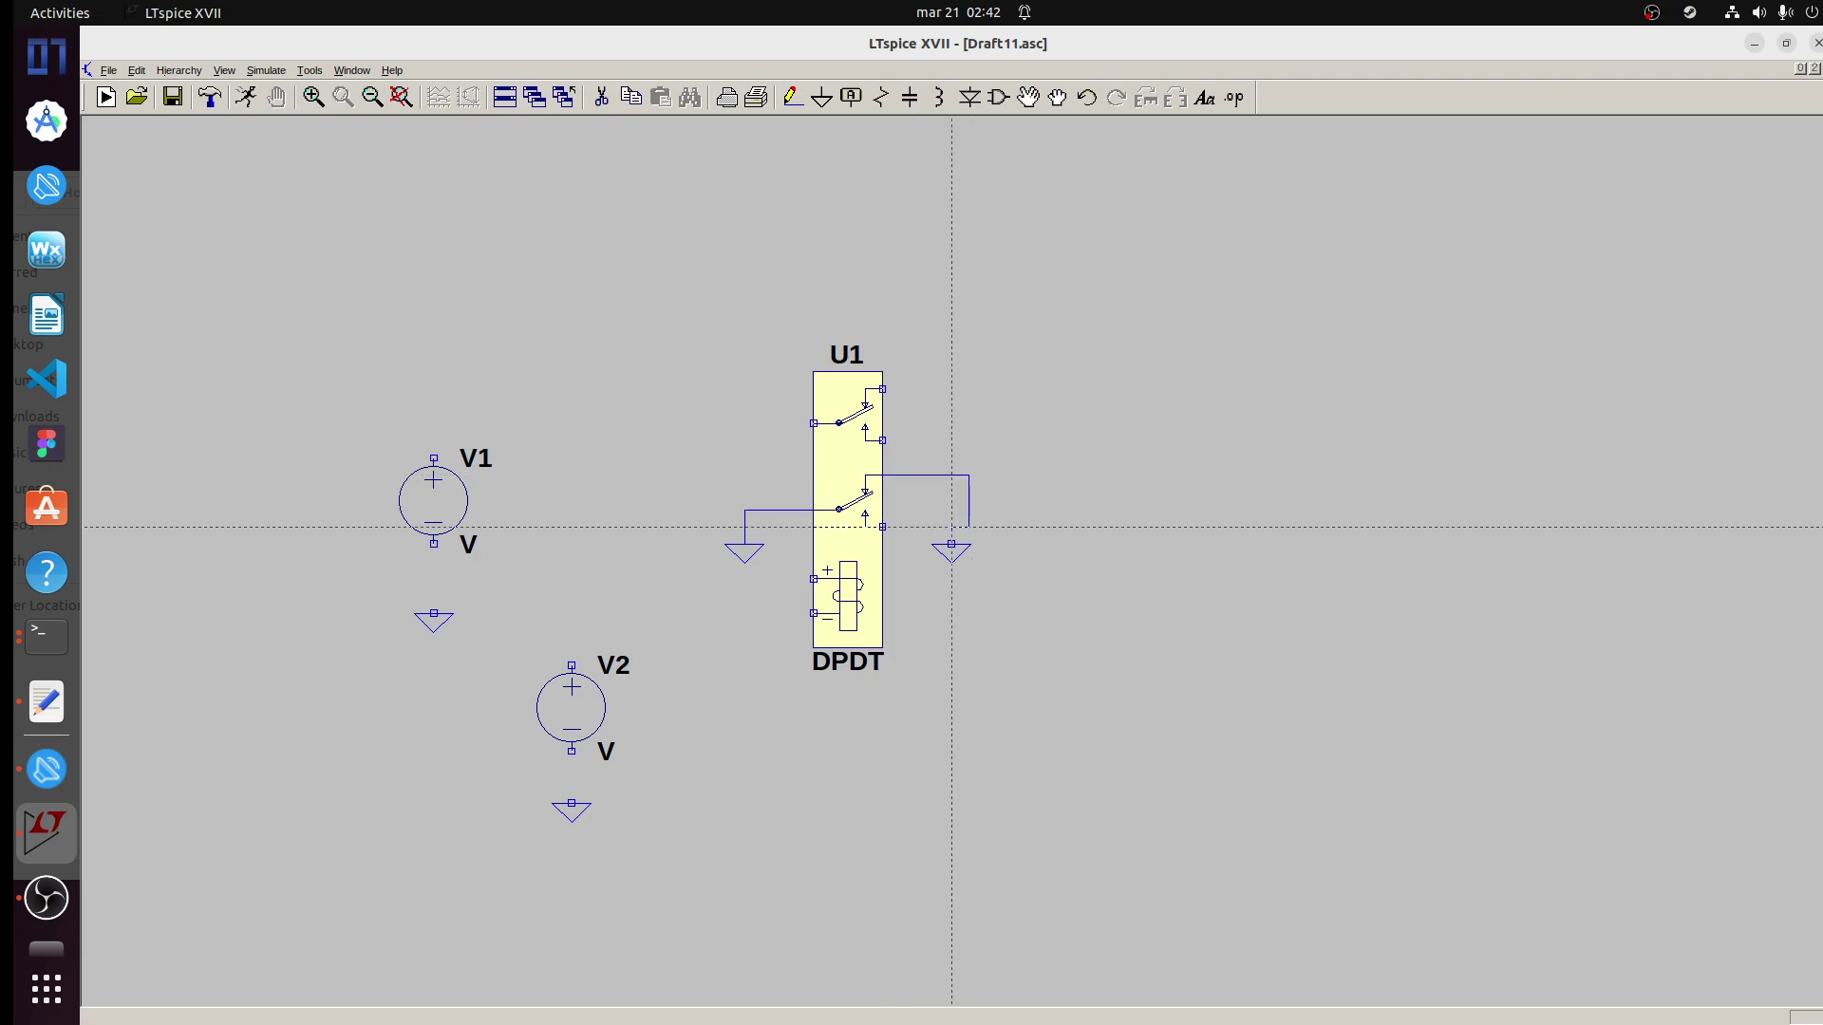
click(952, 527)
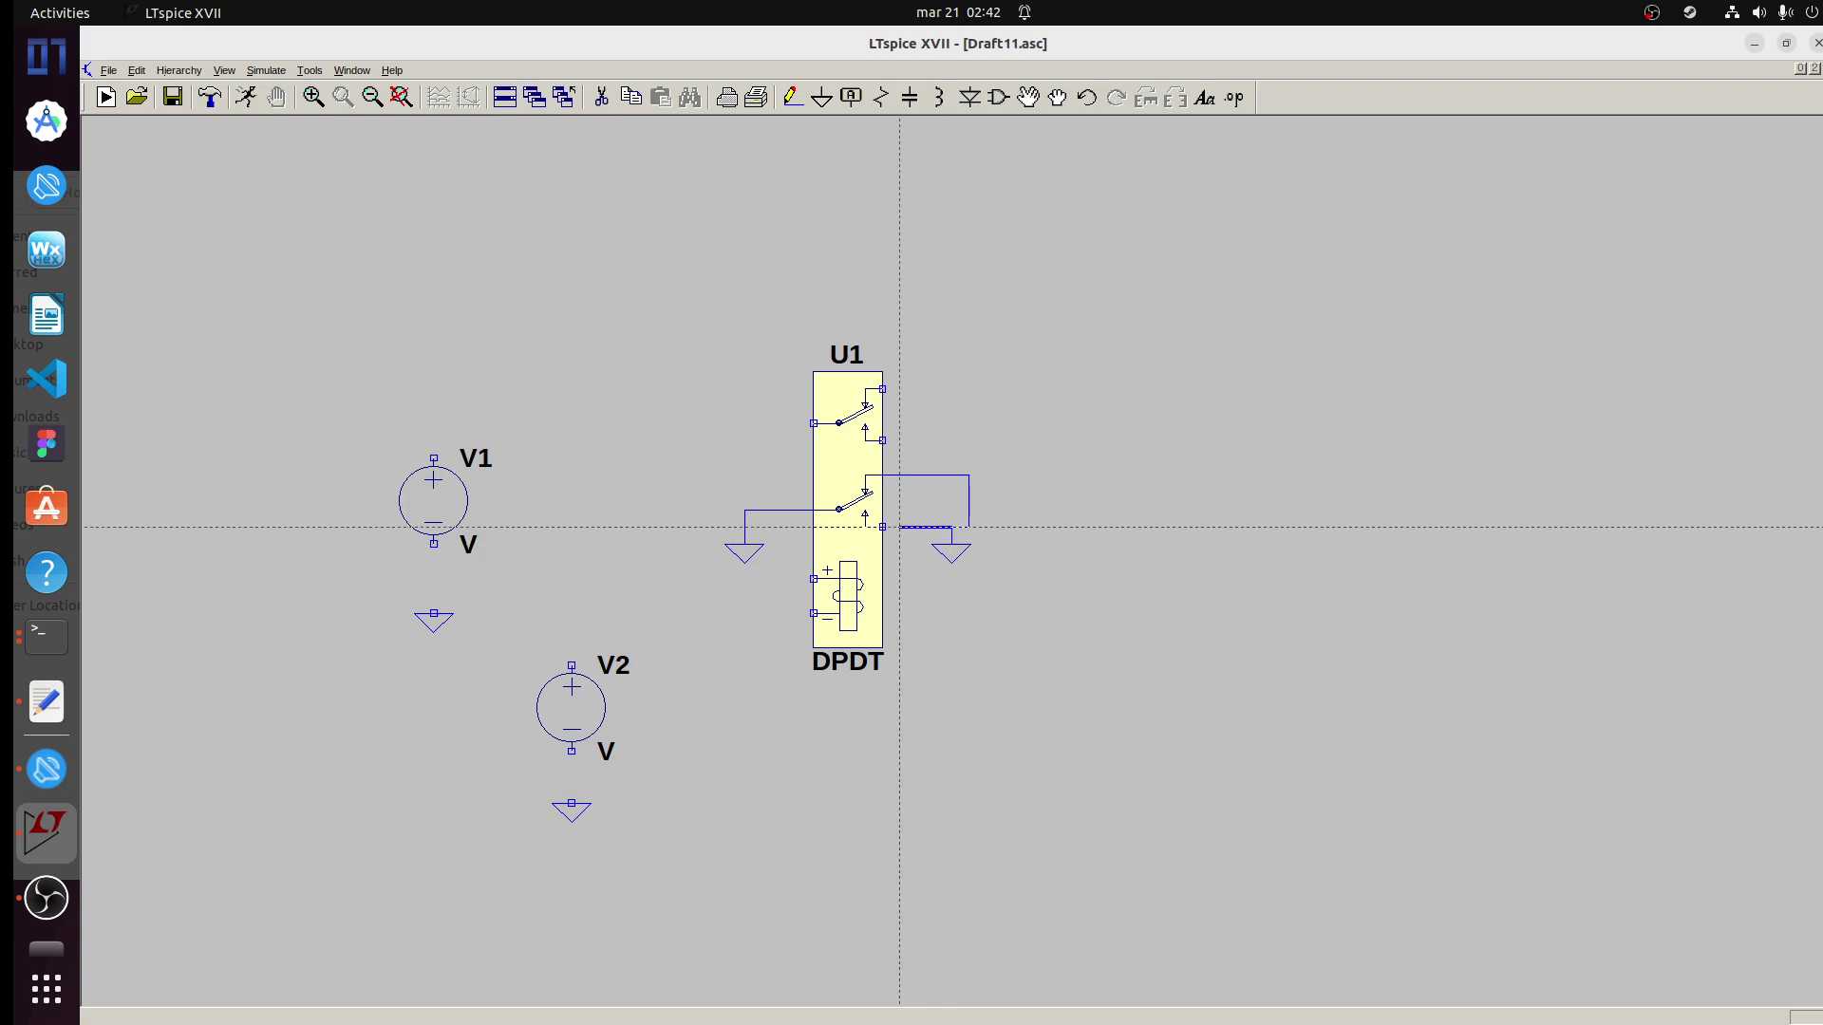
key(Escape)
- Place two resistors side by side to the right of the relay
key(r)
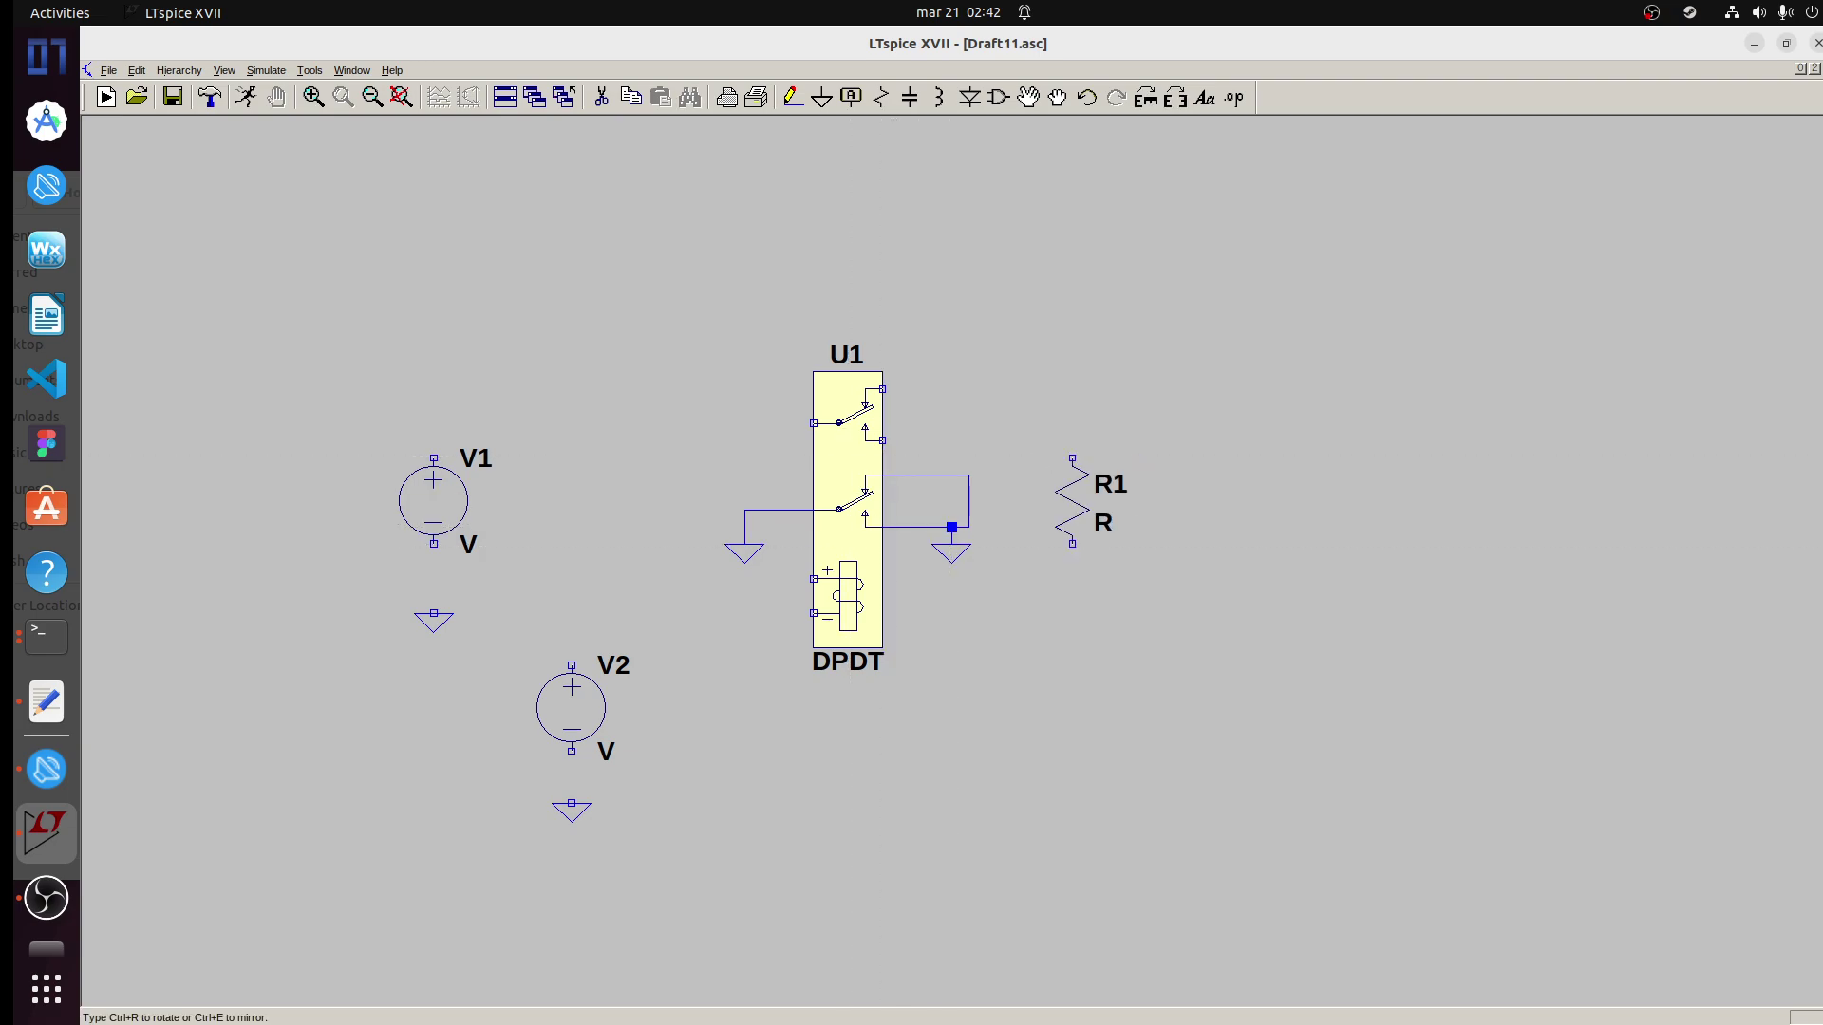
click(1054, 500)
click(1227, 517)
key(Escape)
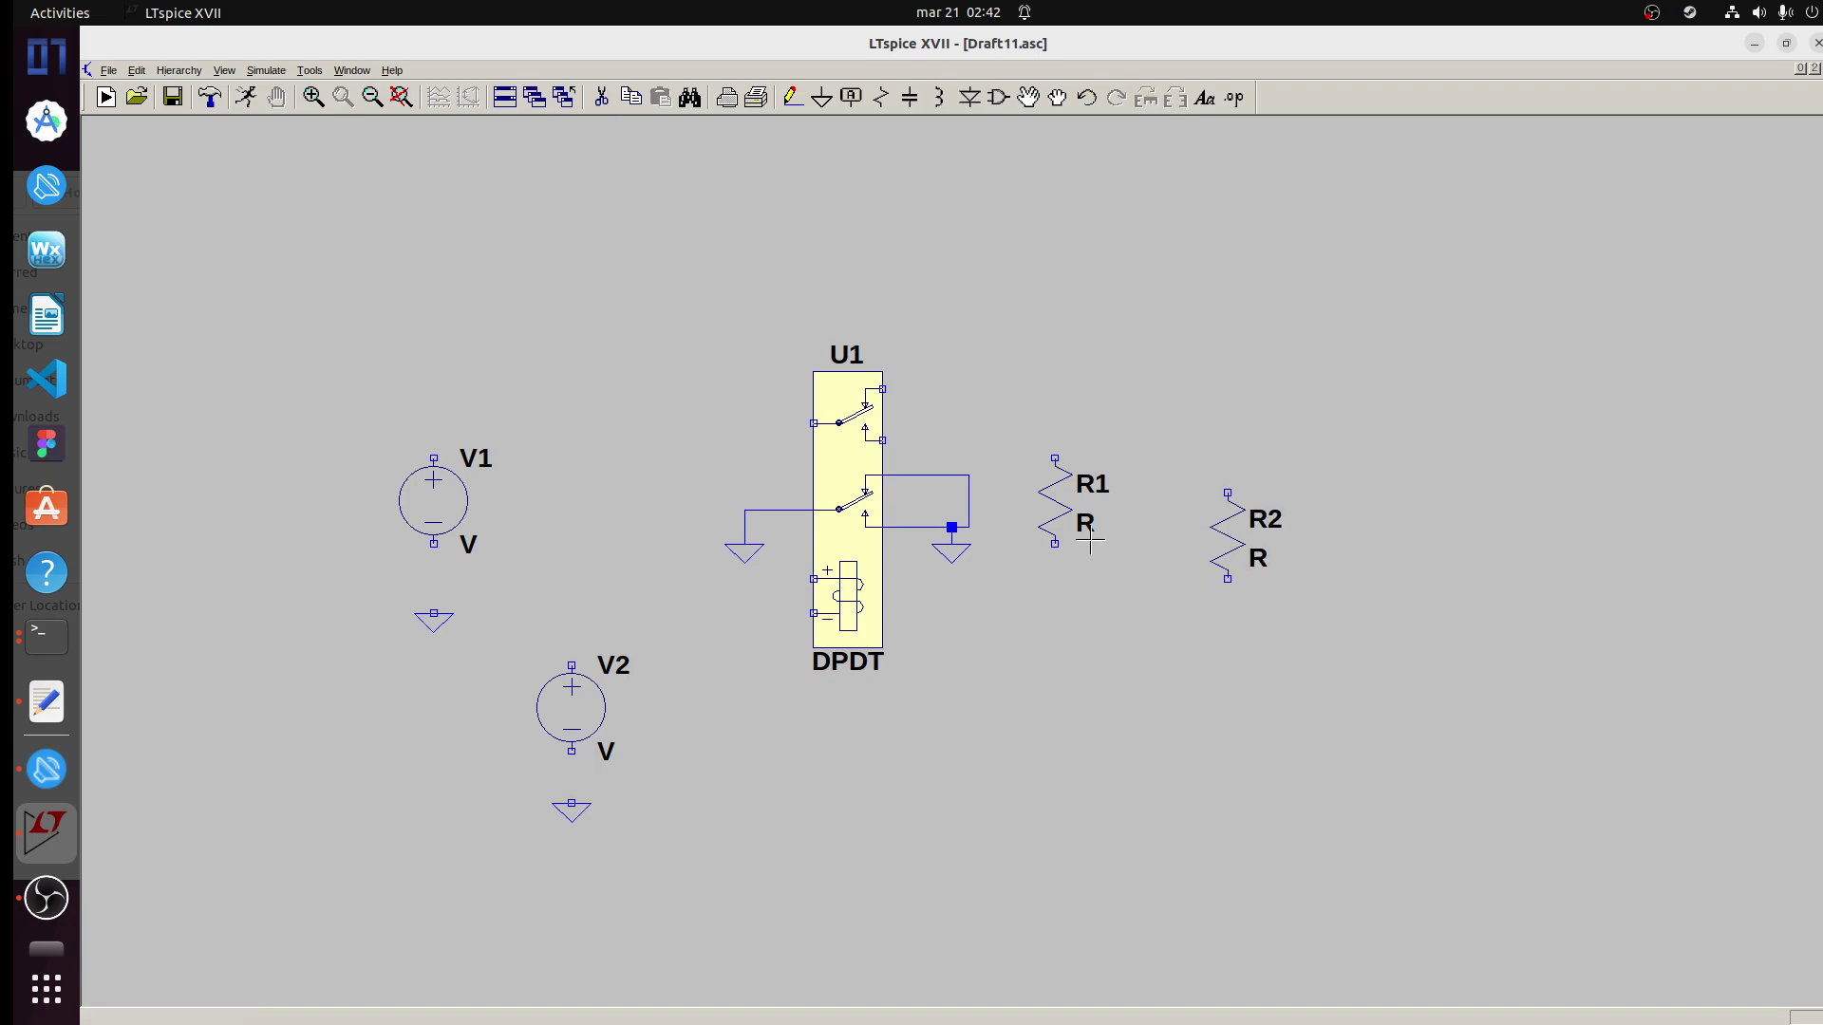
- Place a ground symbol below each of the two resistors
key(g)
click(1054, 614)
key(Escape)
key(g)
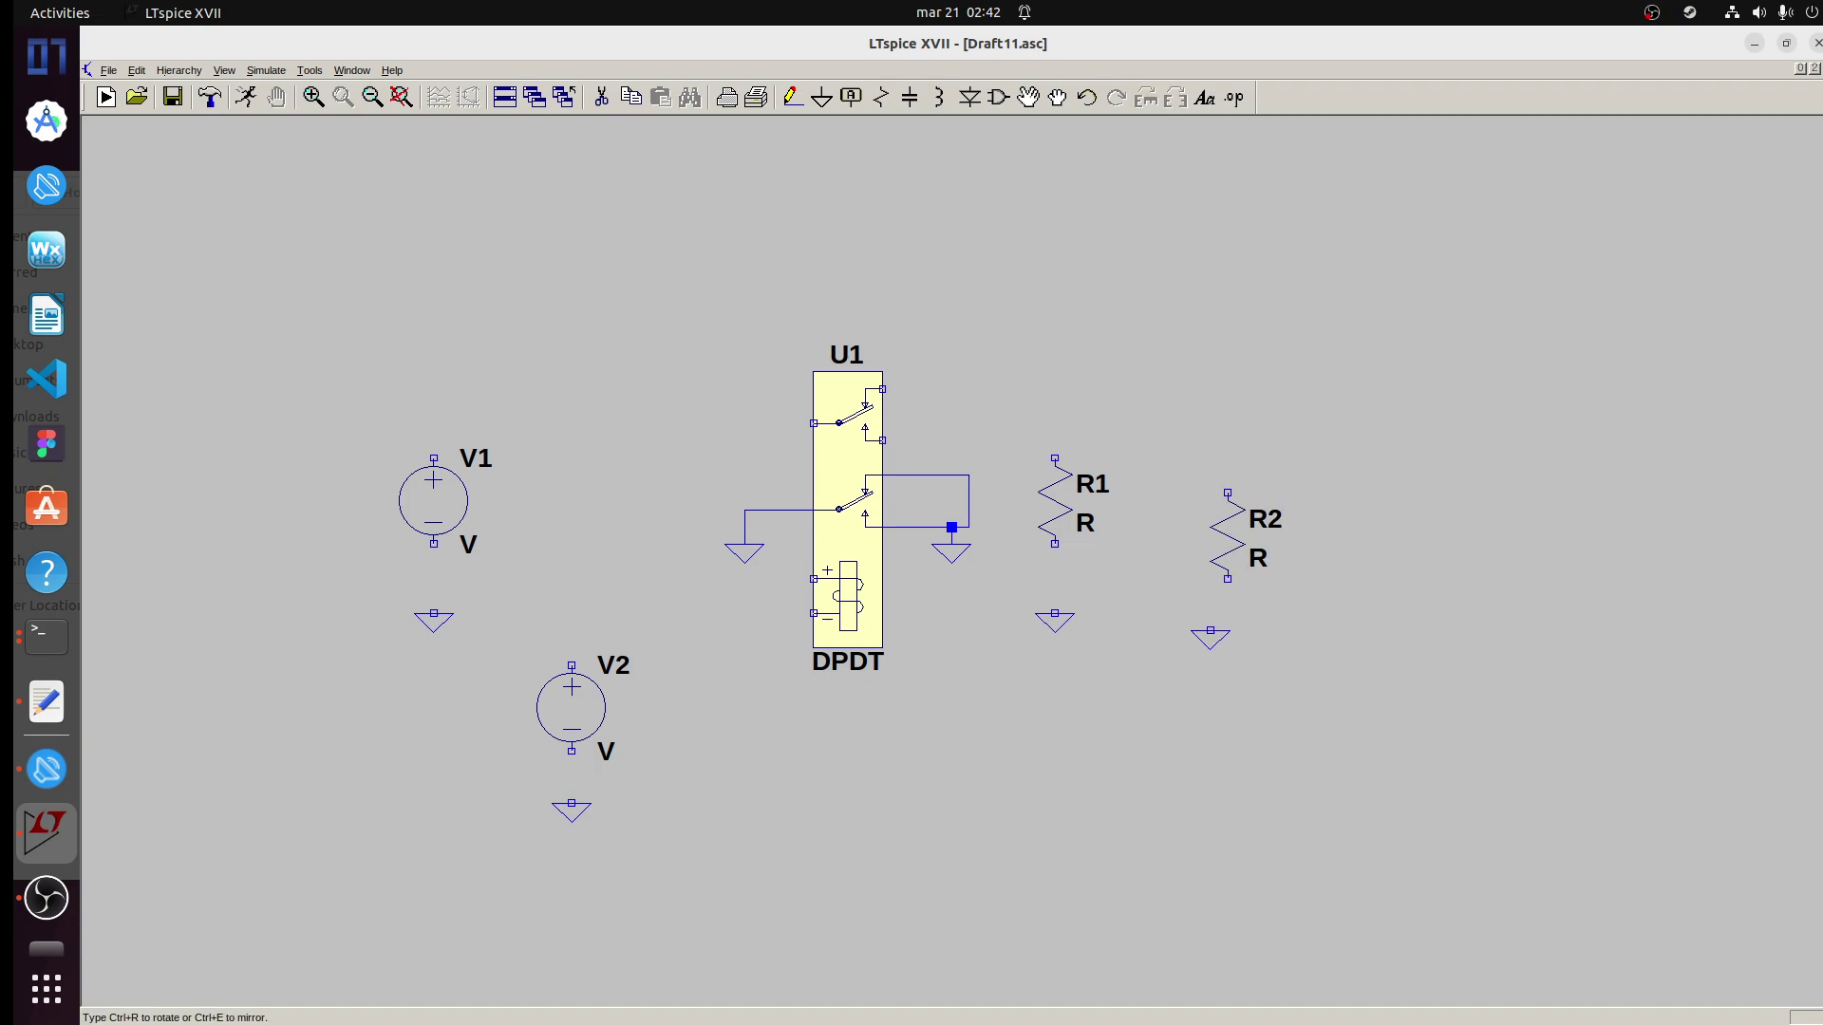
click(1228, 631)
key(Escape)
- Wire the upper contact of the relay's first switch to the top of R2, and R2's bottom to its ground
click(802, 98)
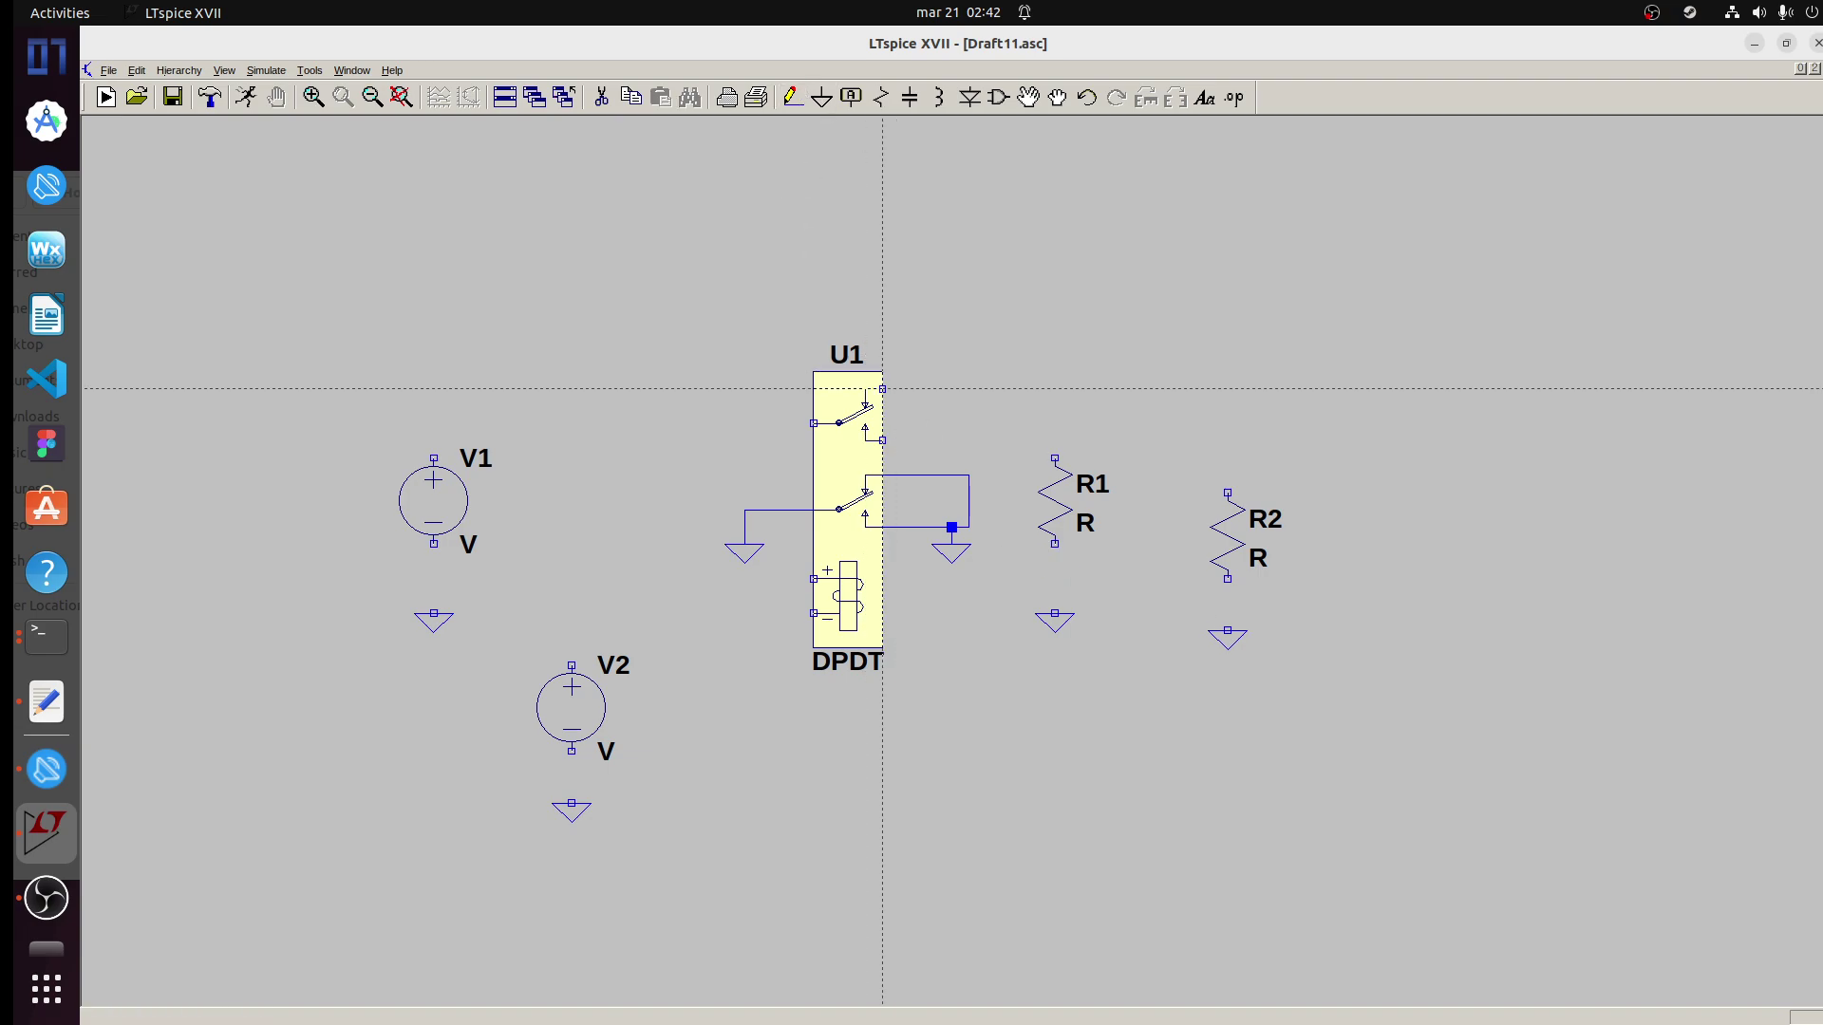
click(882, 389)
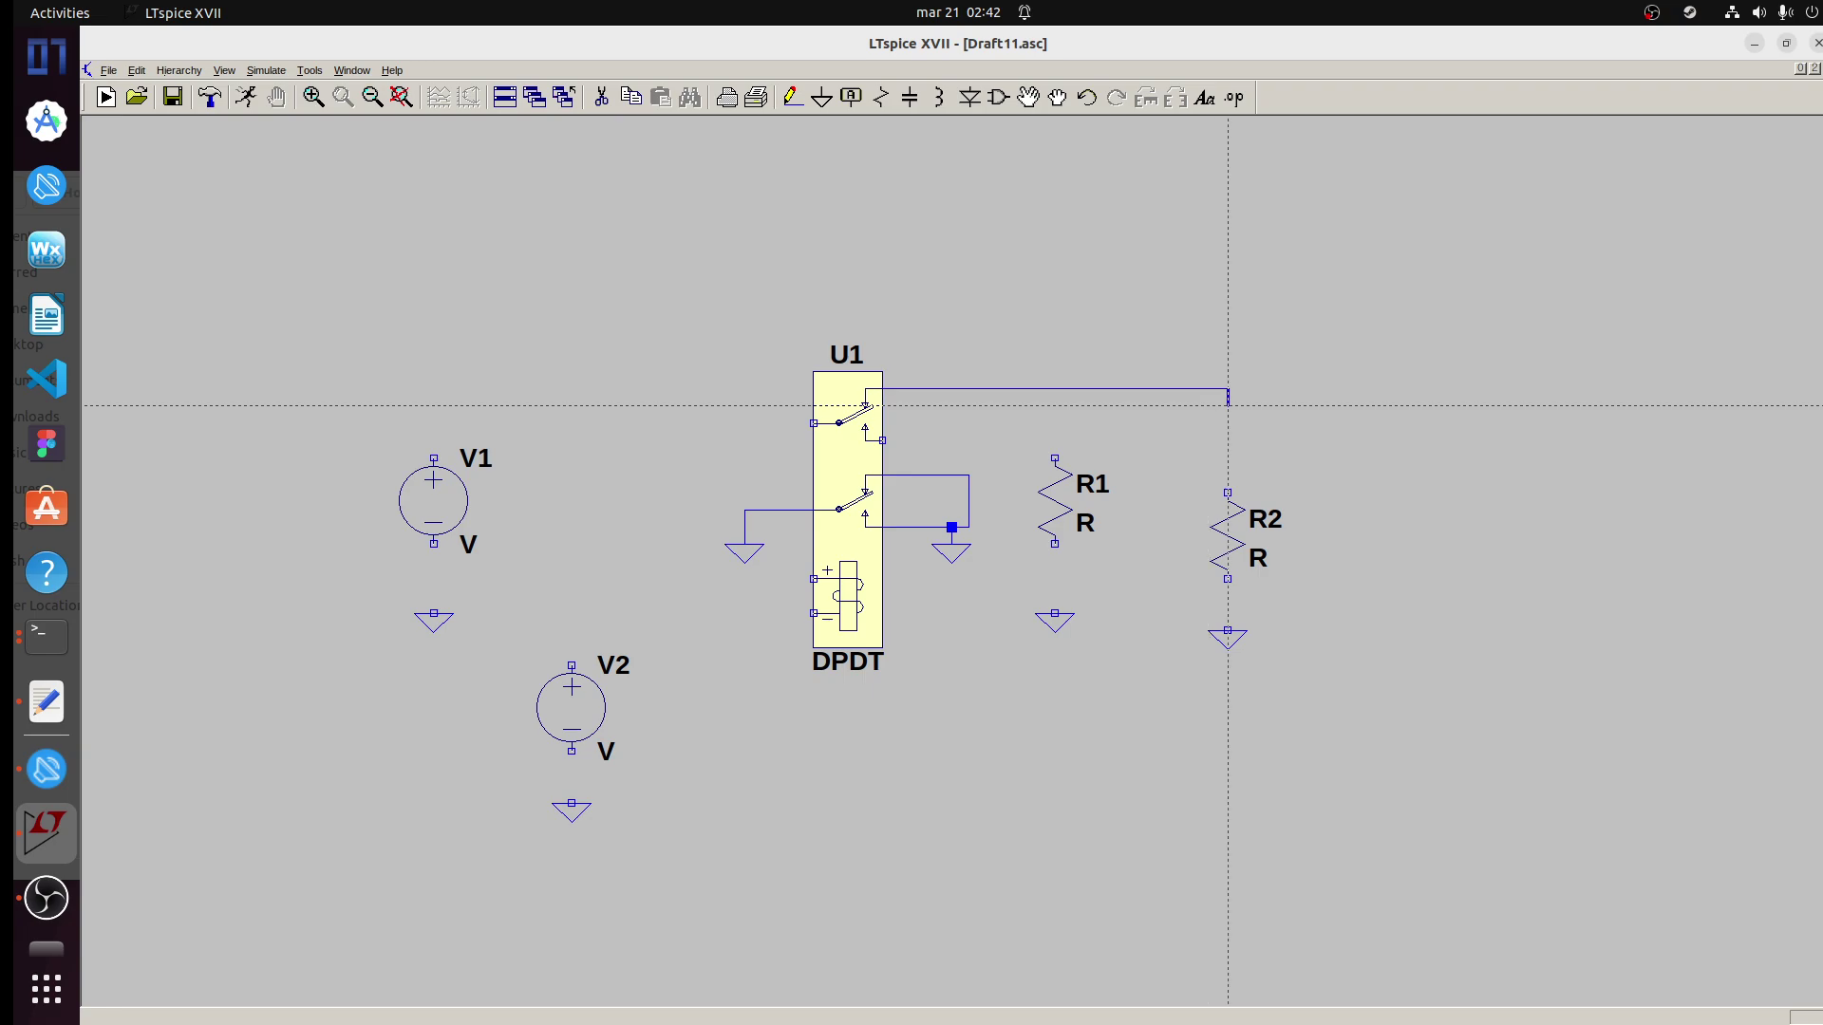
click(1227, 492)
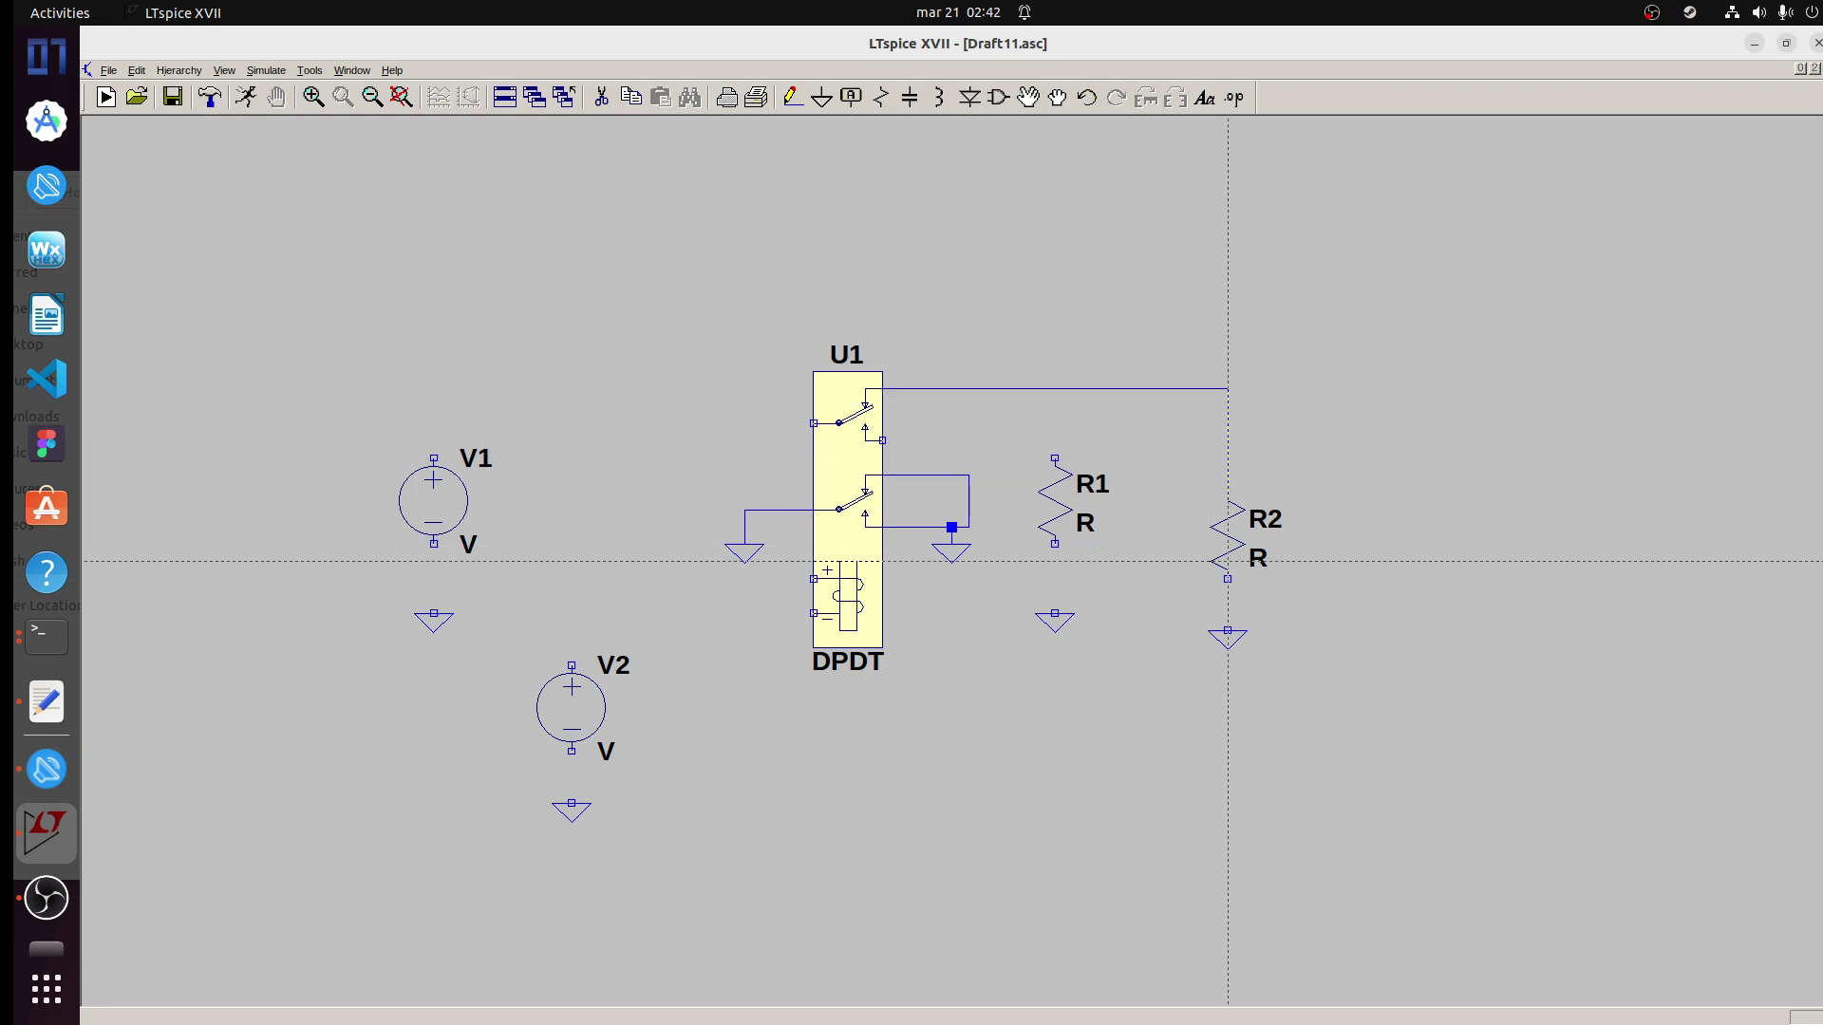
click(1228, 578)
click(1228, 630)
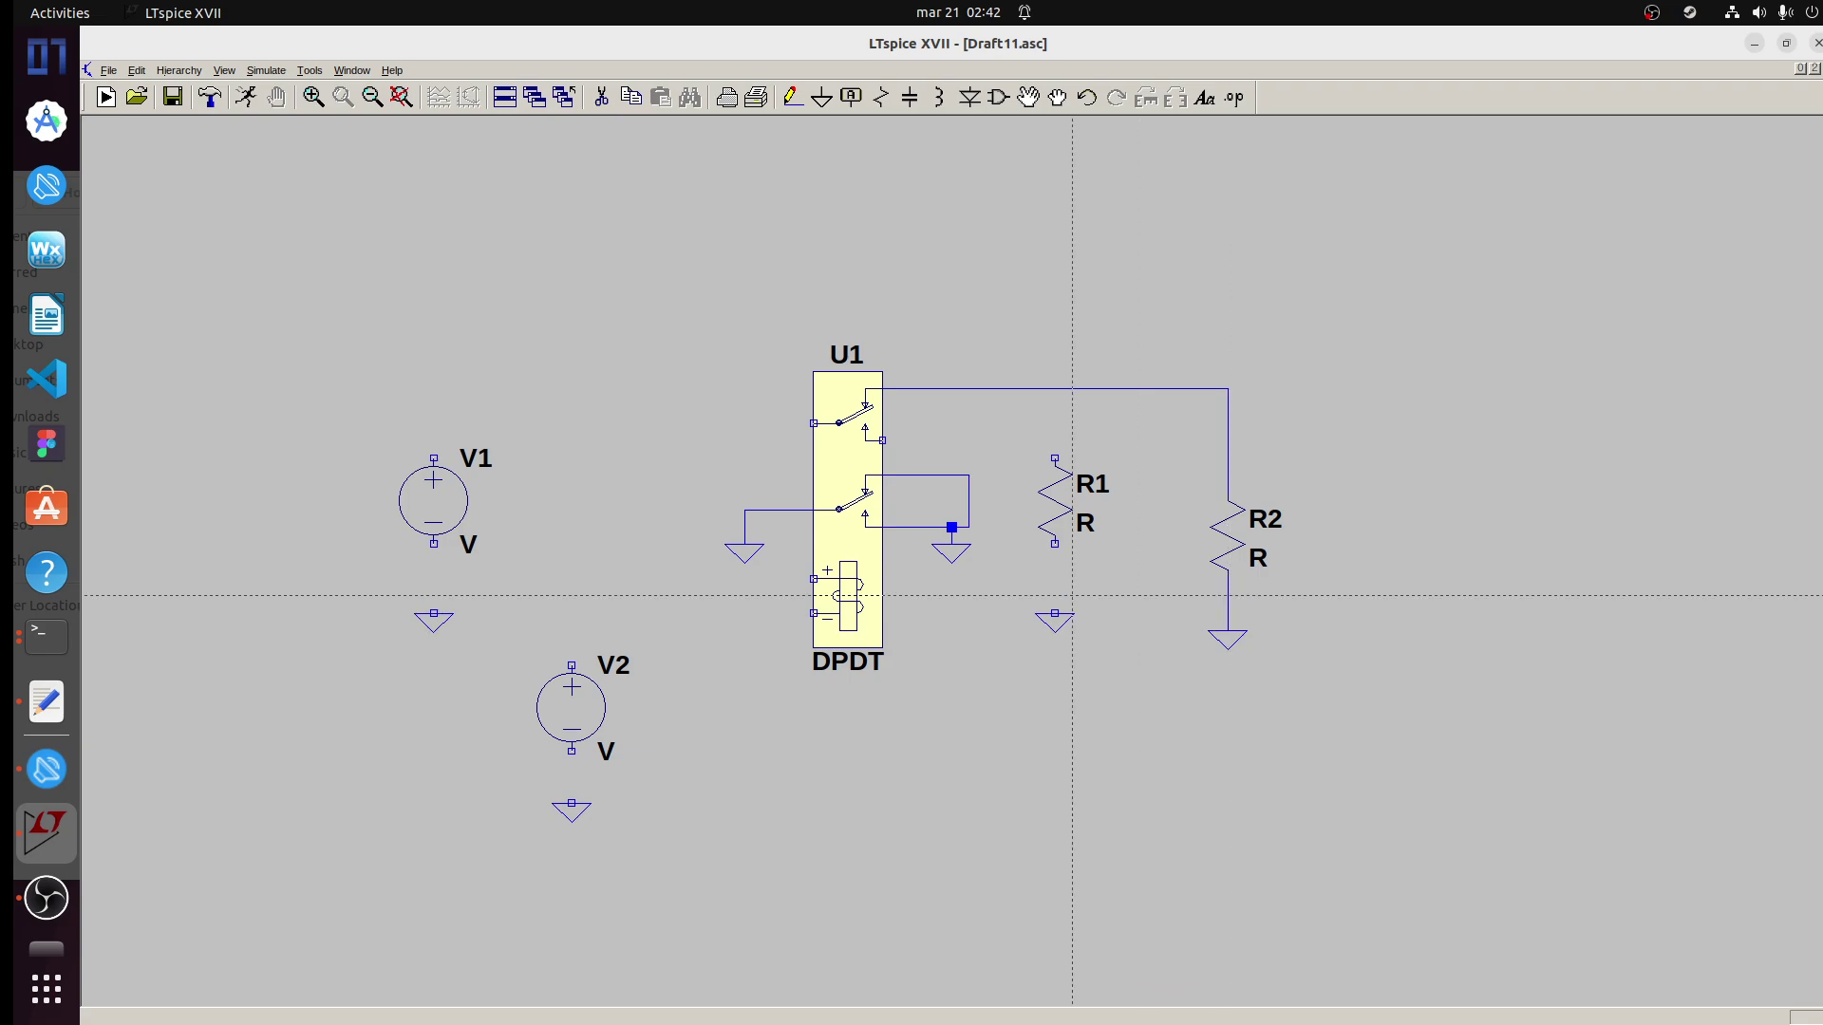
- Wire R1's bottom to its ground and its top to the lower contact of the relay's first switch
click(1054, 613)
click(1054, 544)
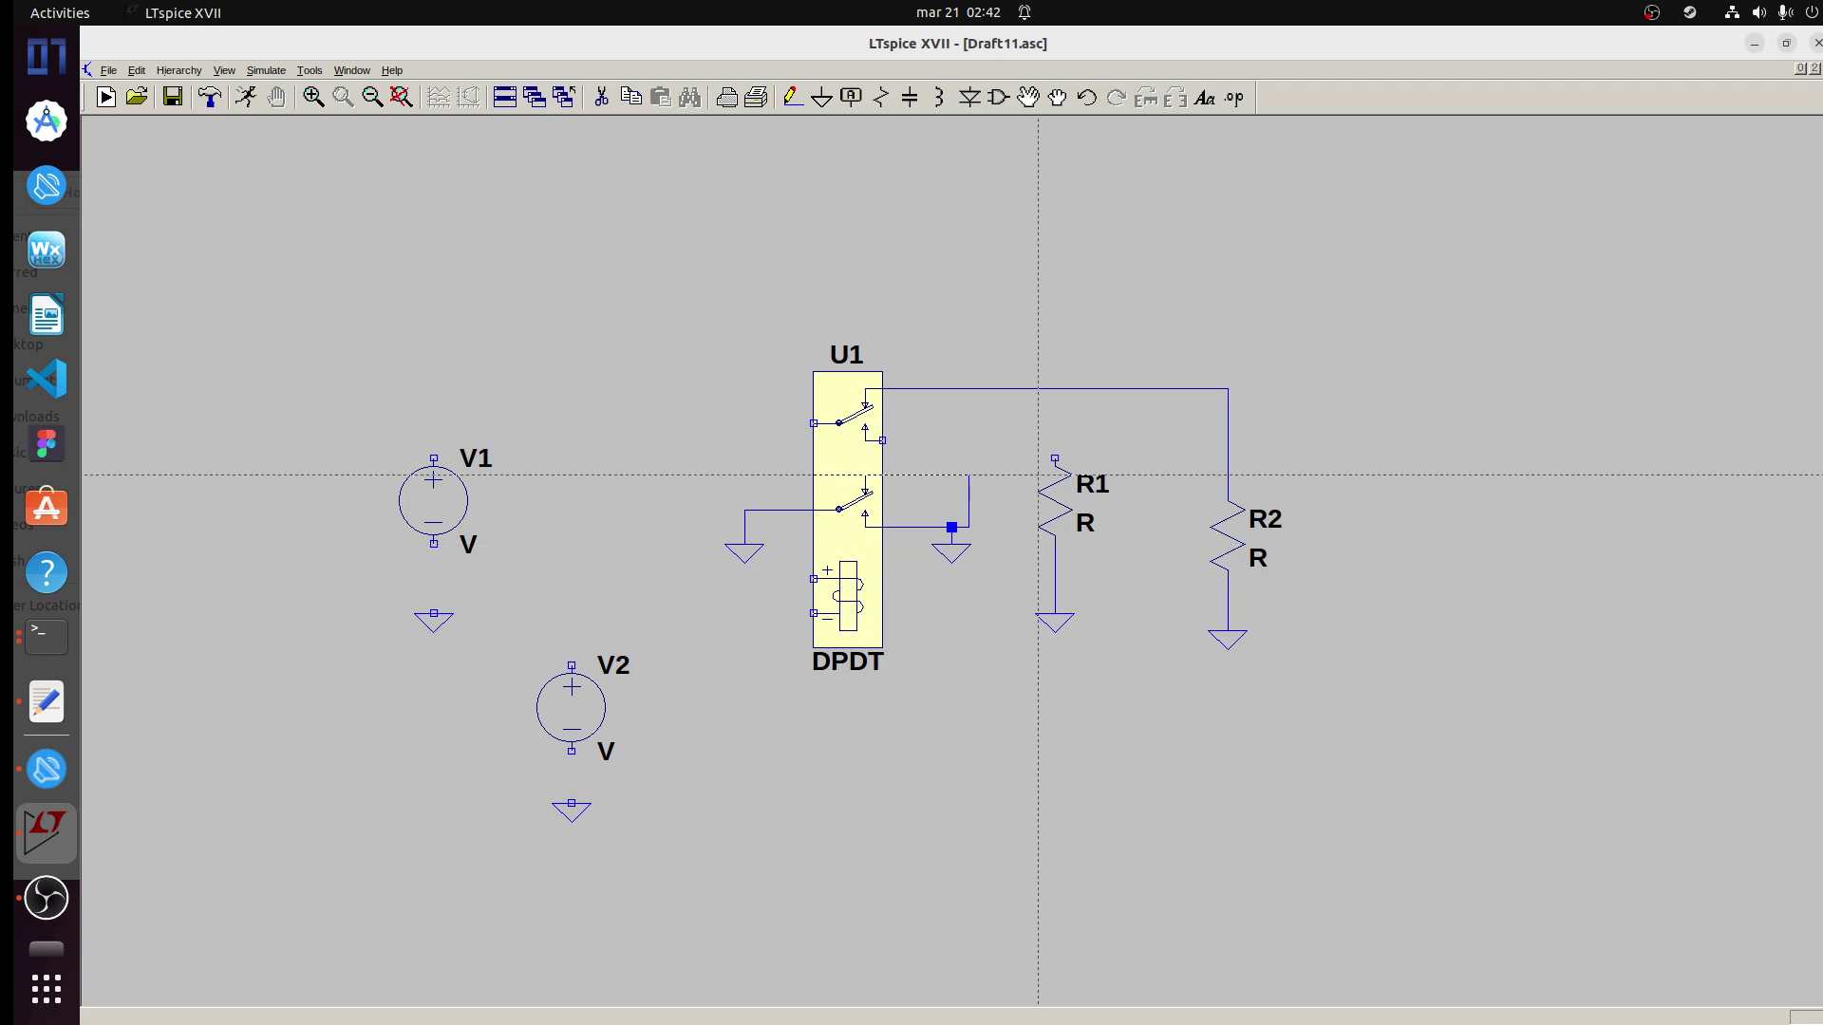
click(1055, 457)
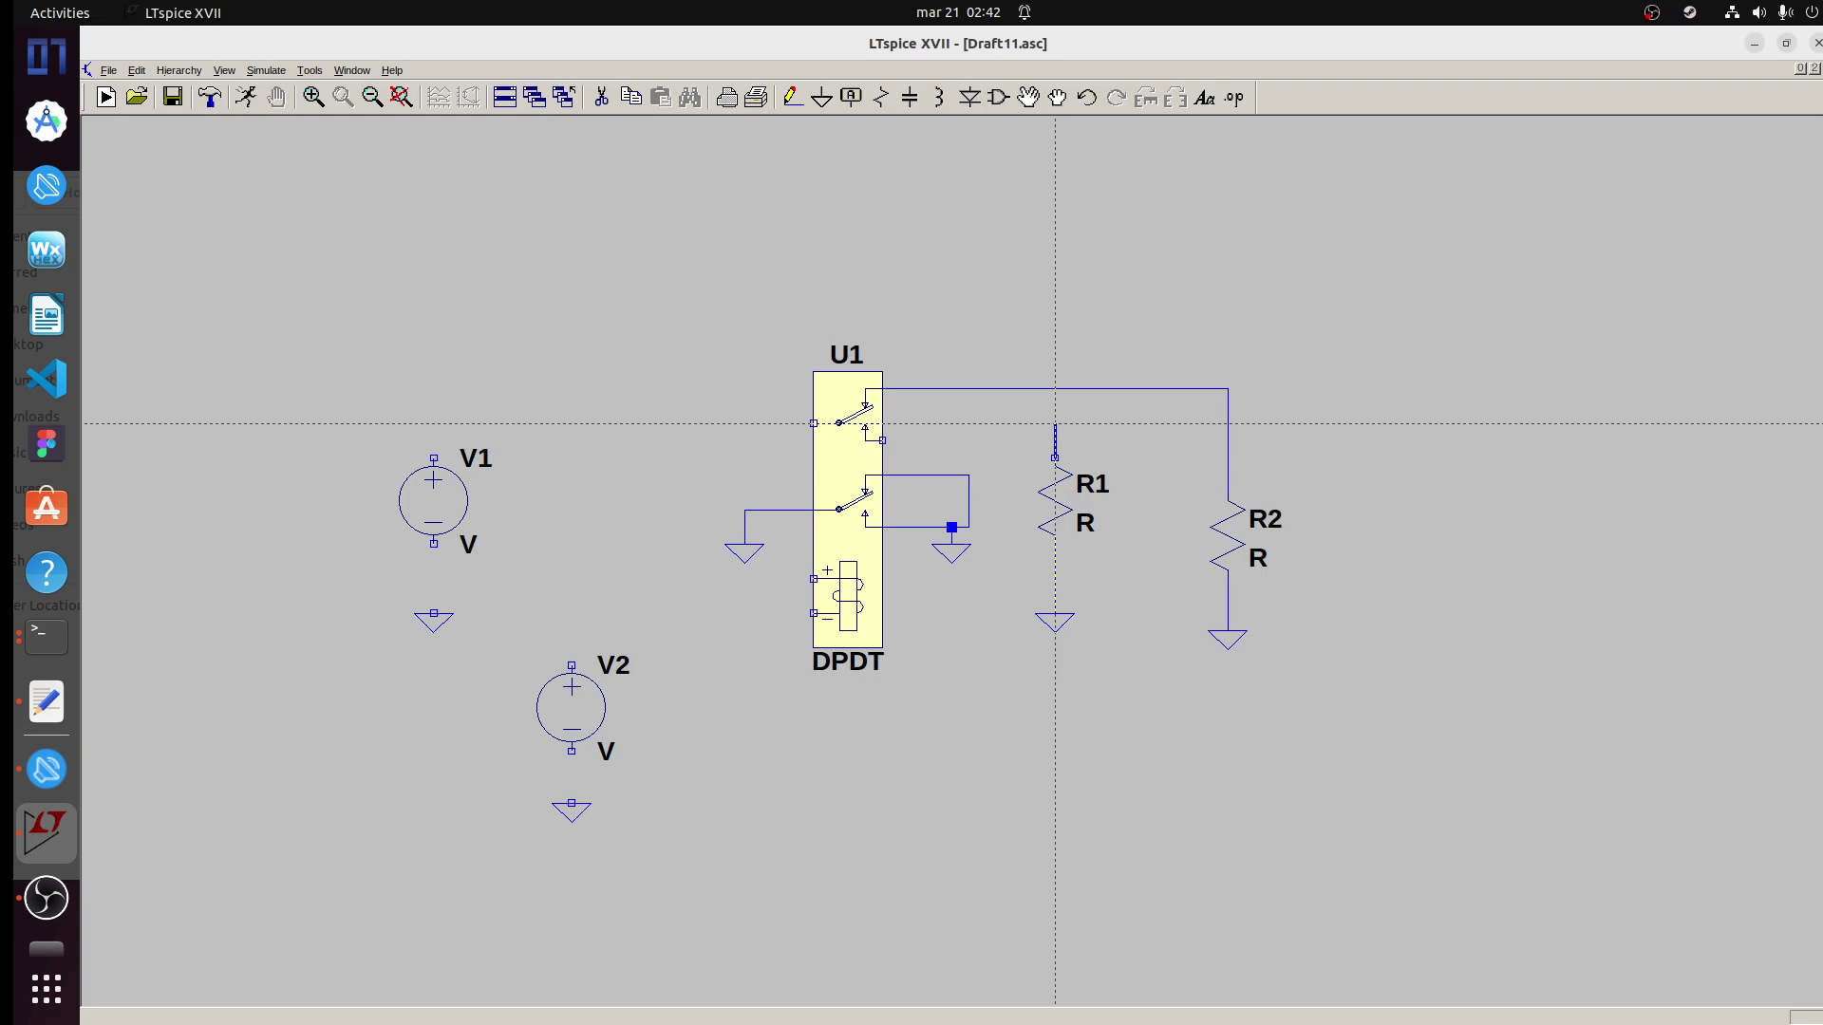
click(883, 441)
key(Escape)
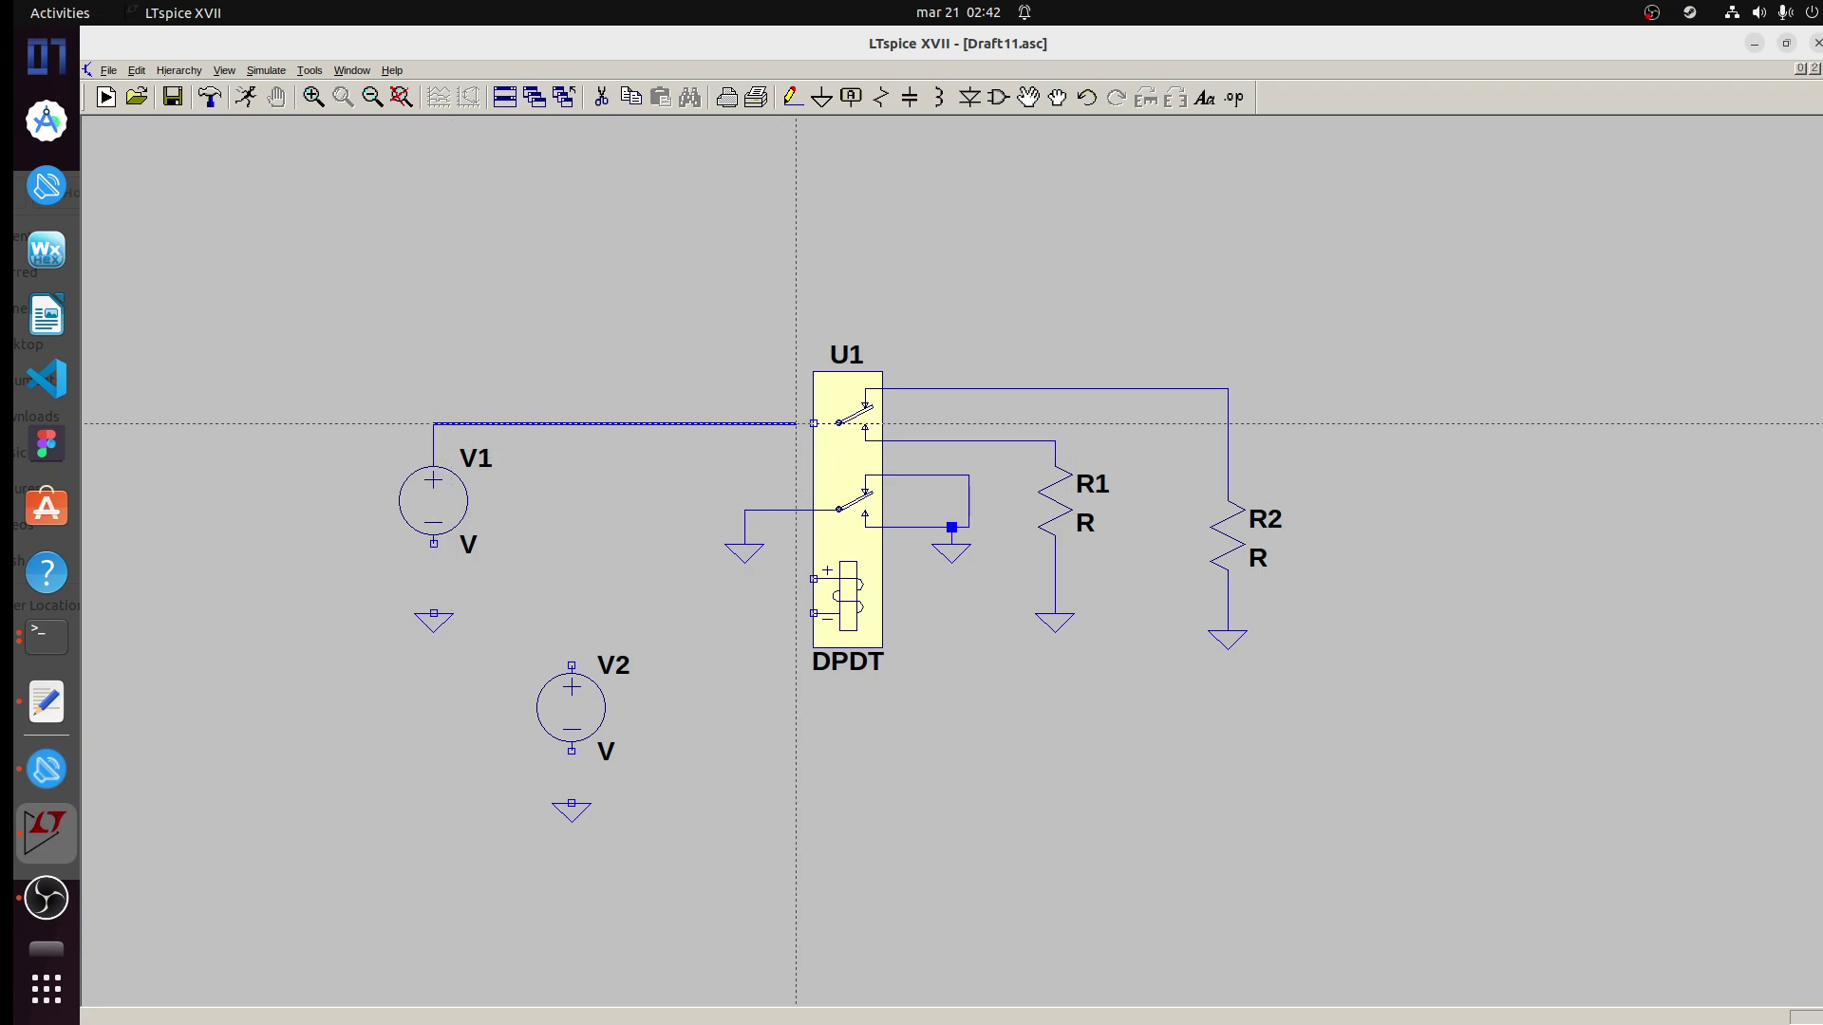
- Wire V1's positive terminal to the common pin of the relay's first switch, and its negative terminal to ground
click(813, 424)
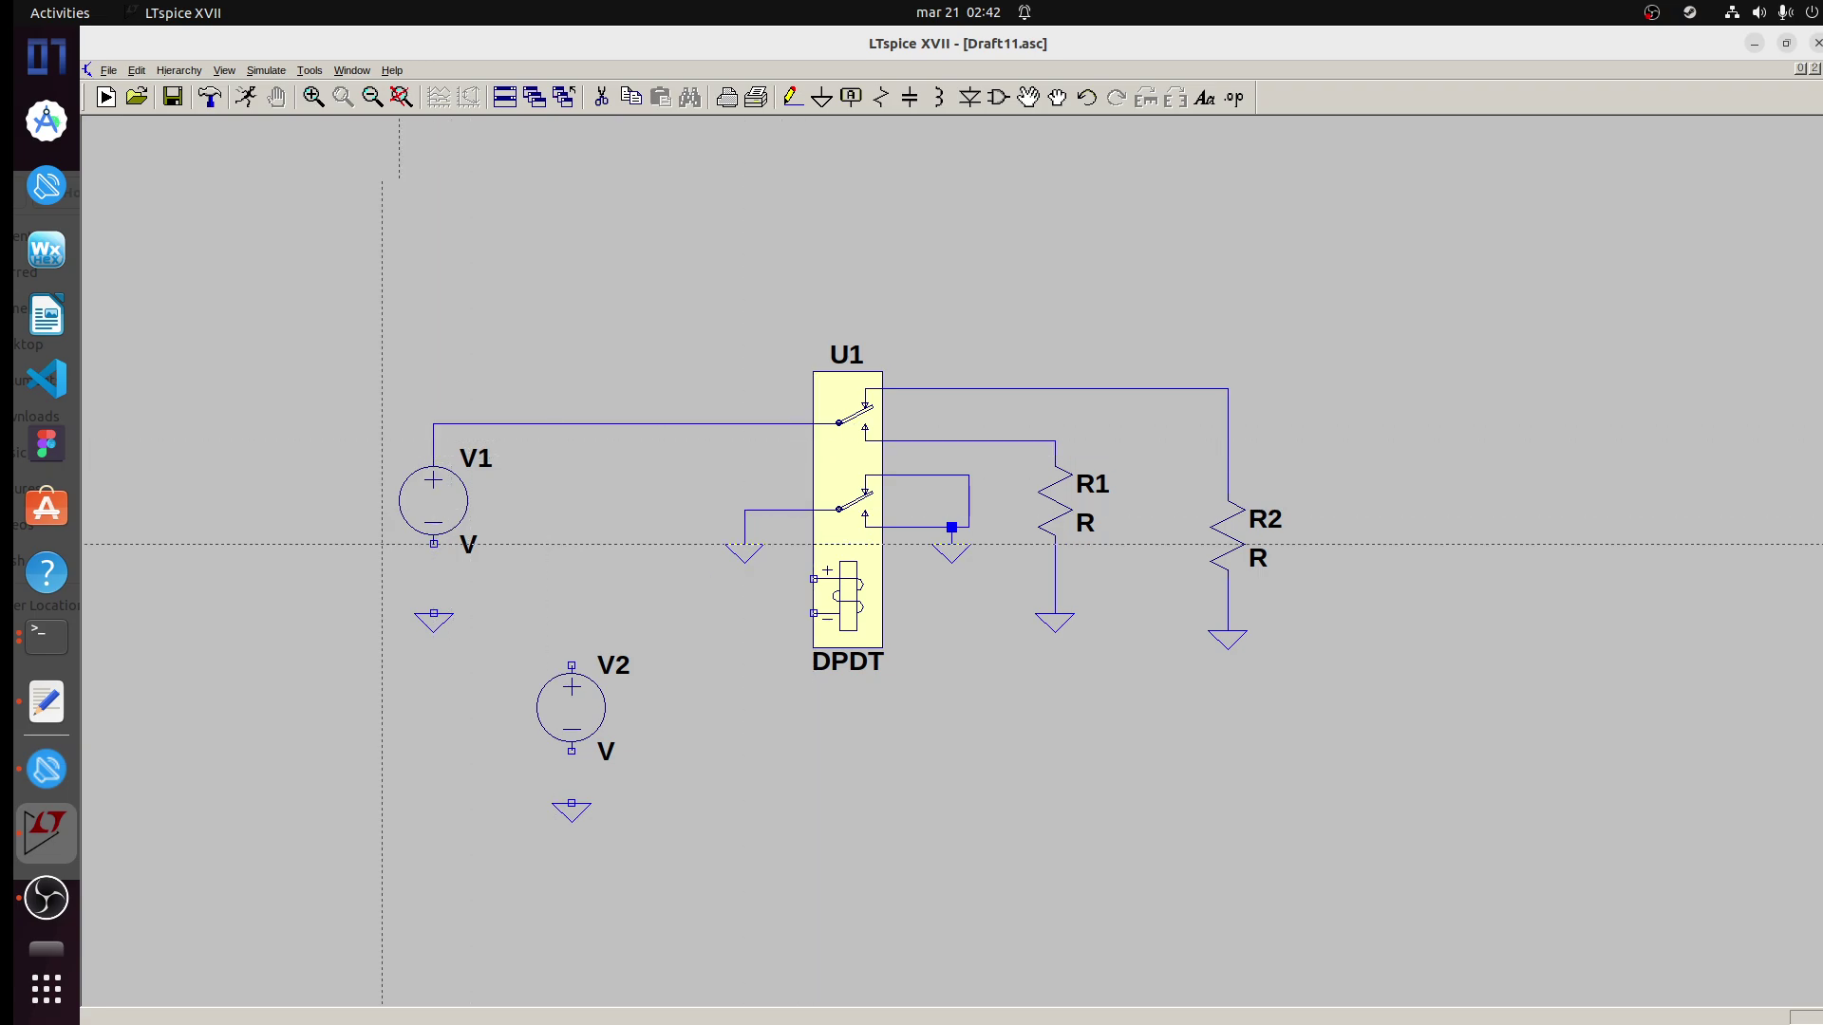
click(434, 544)
click(434, 613)
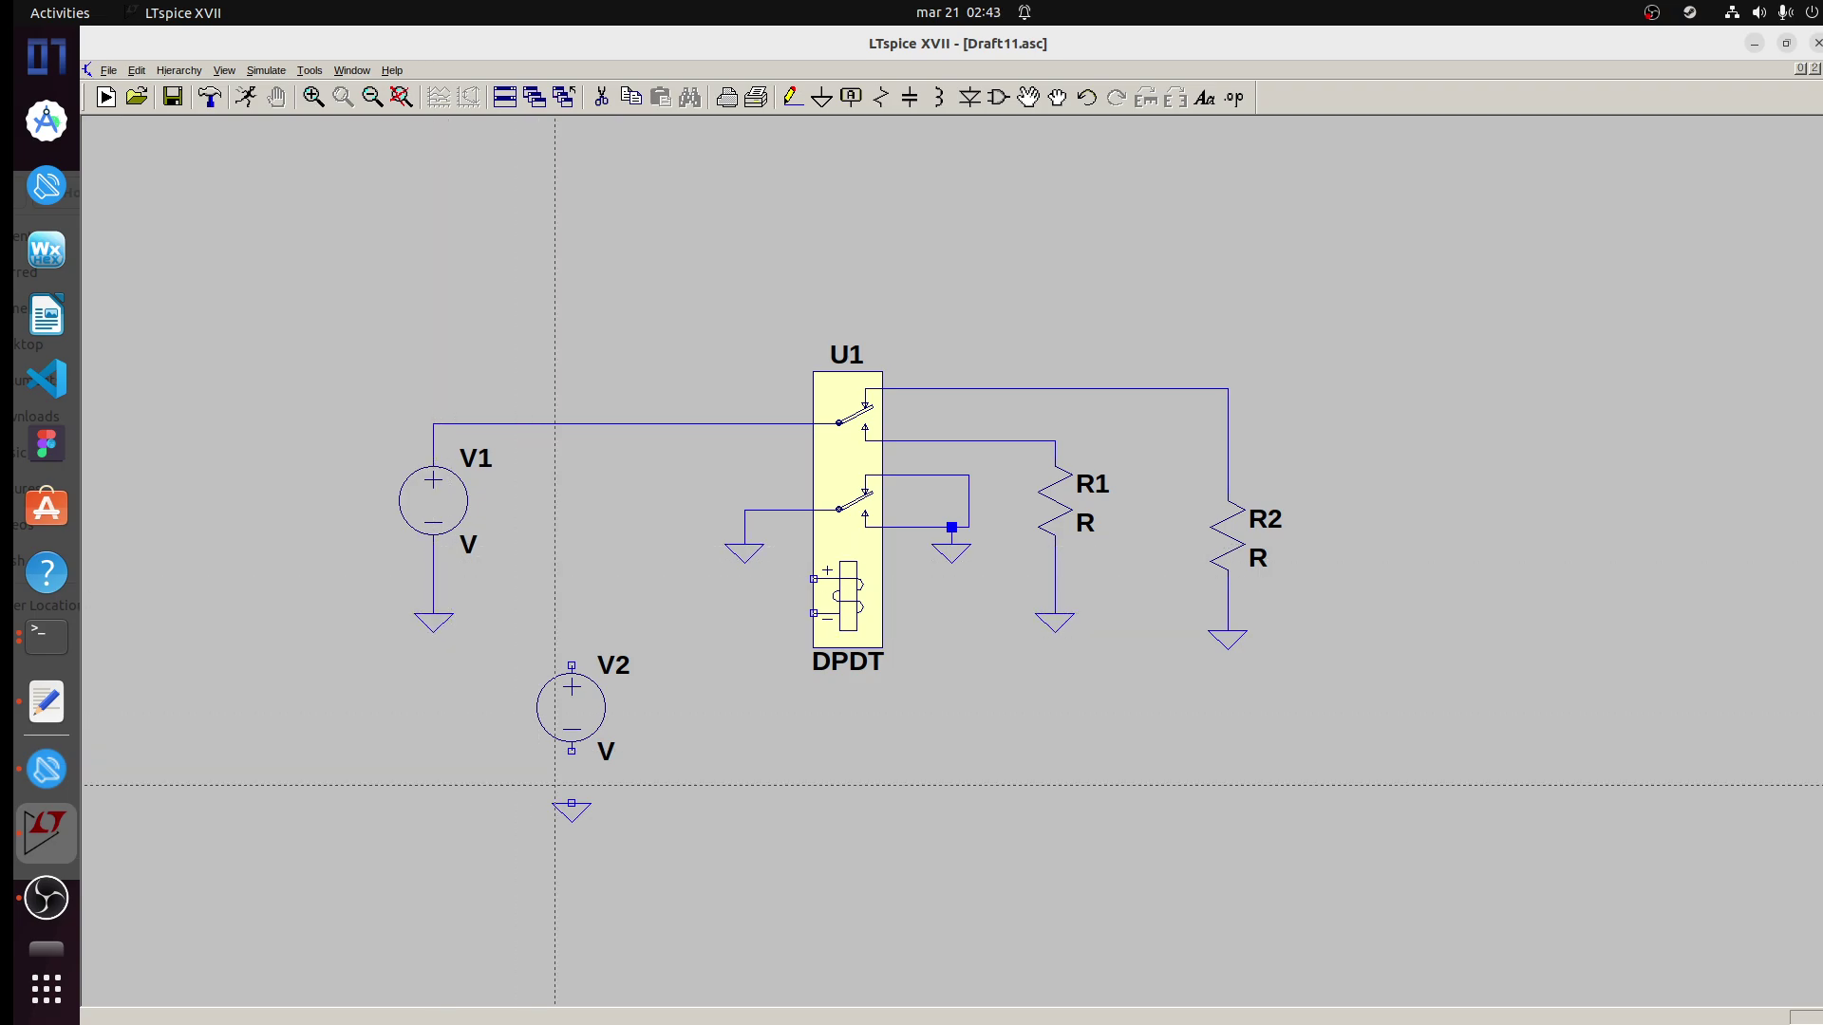
- Wire V2's negative terminal to its ground and its positive terminal to the relay coil's plus pin
click(571, 803)
click(572, 751)
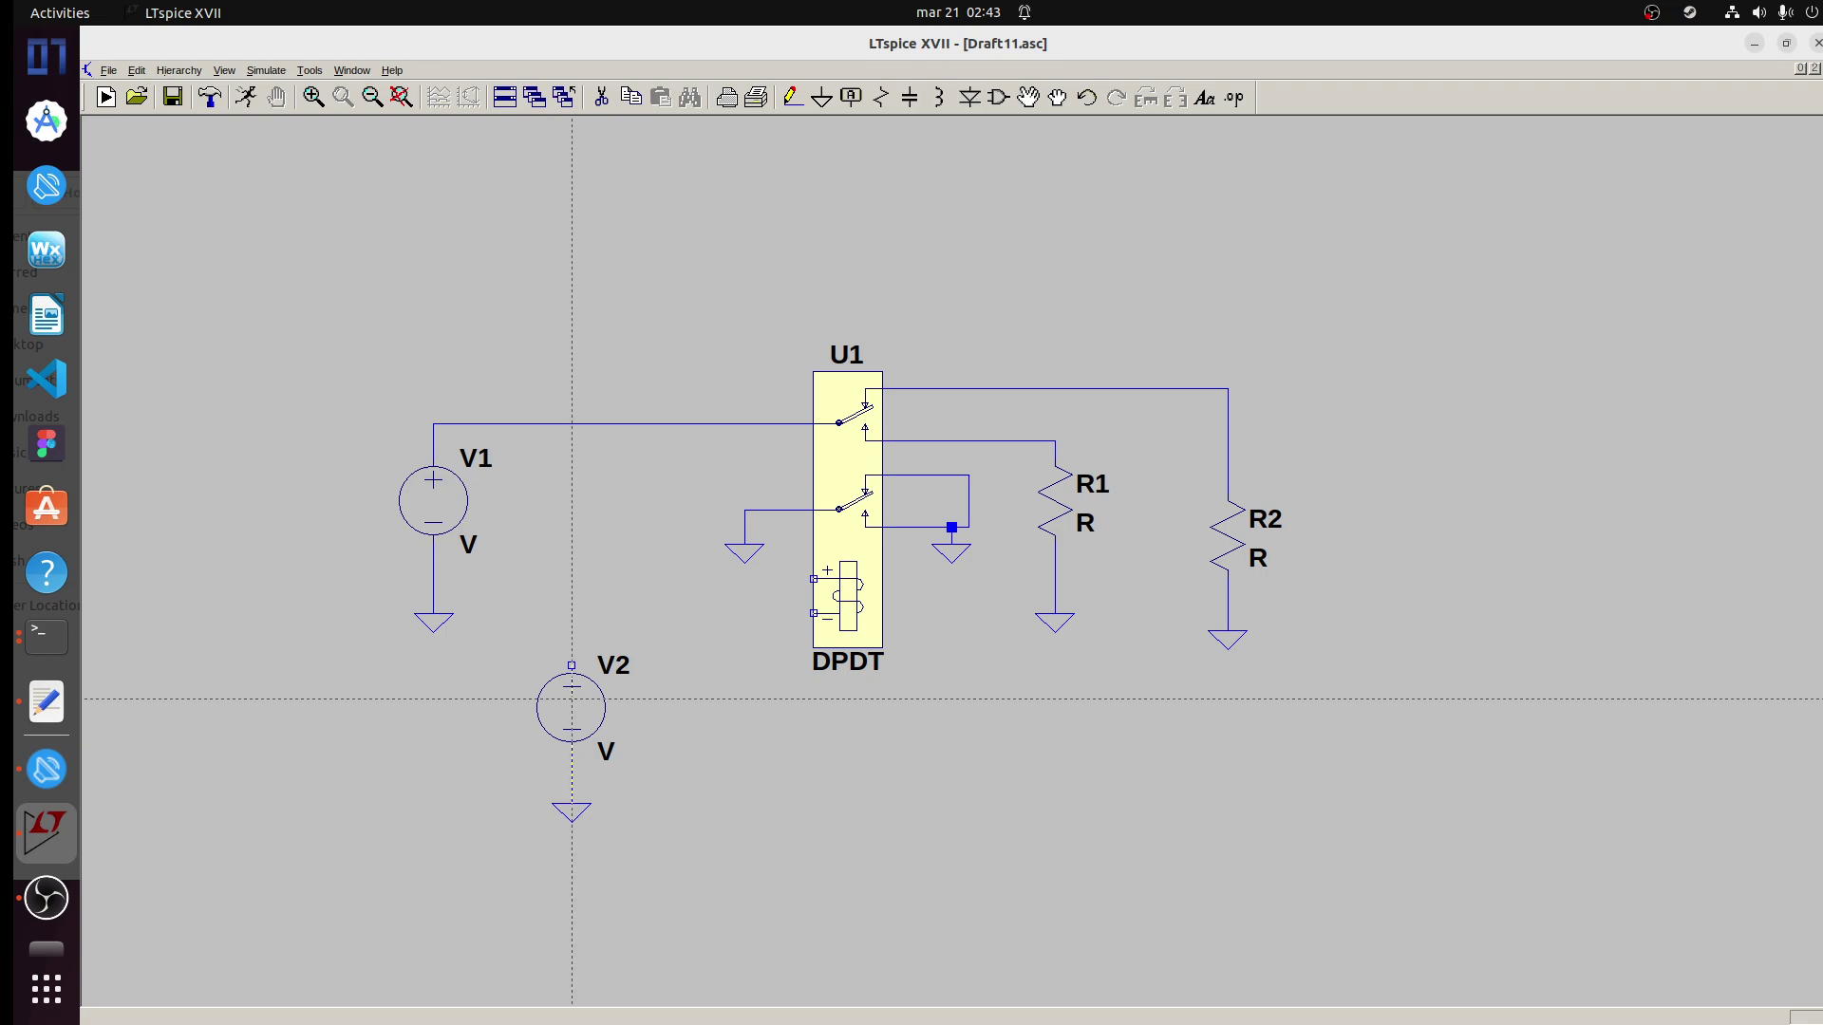
click(571, 666)
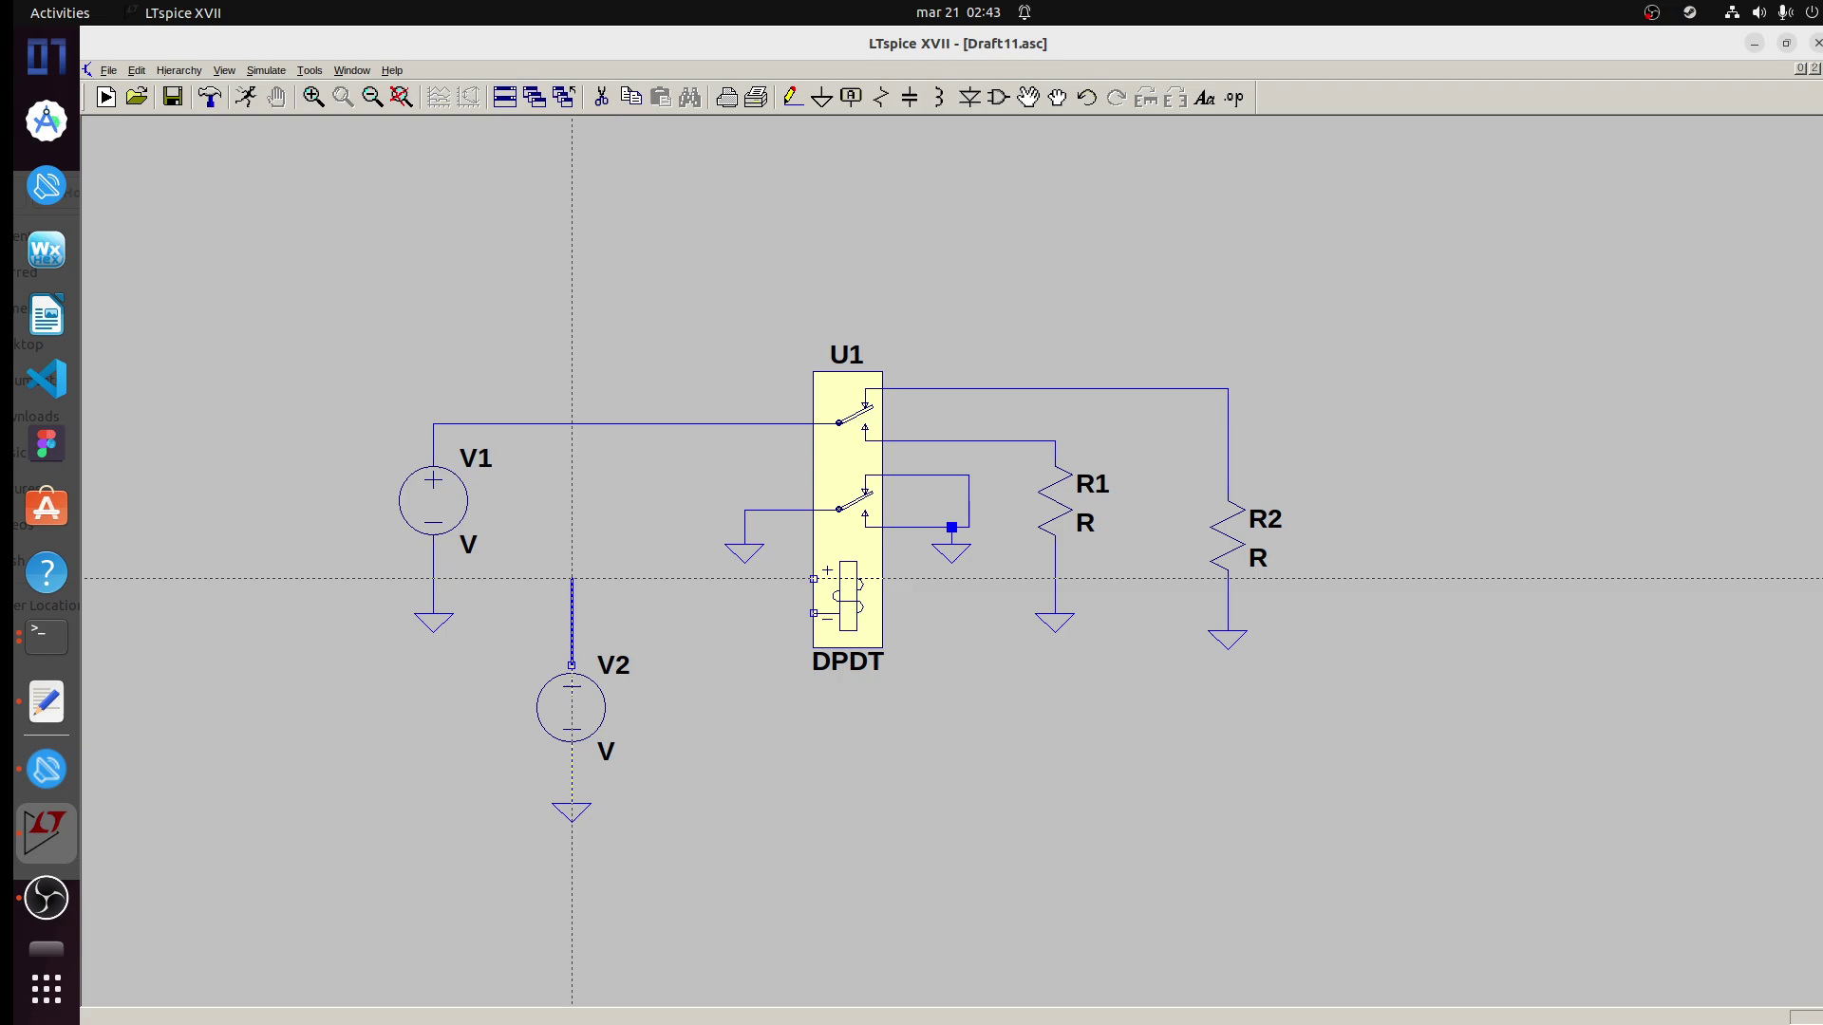
click(571, 578)
click(814, 578)
- Place a ground below and beside the relay coil's minus pin, and wire the pin to that ground
key(g)
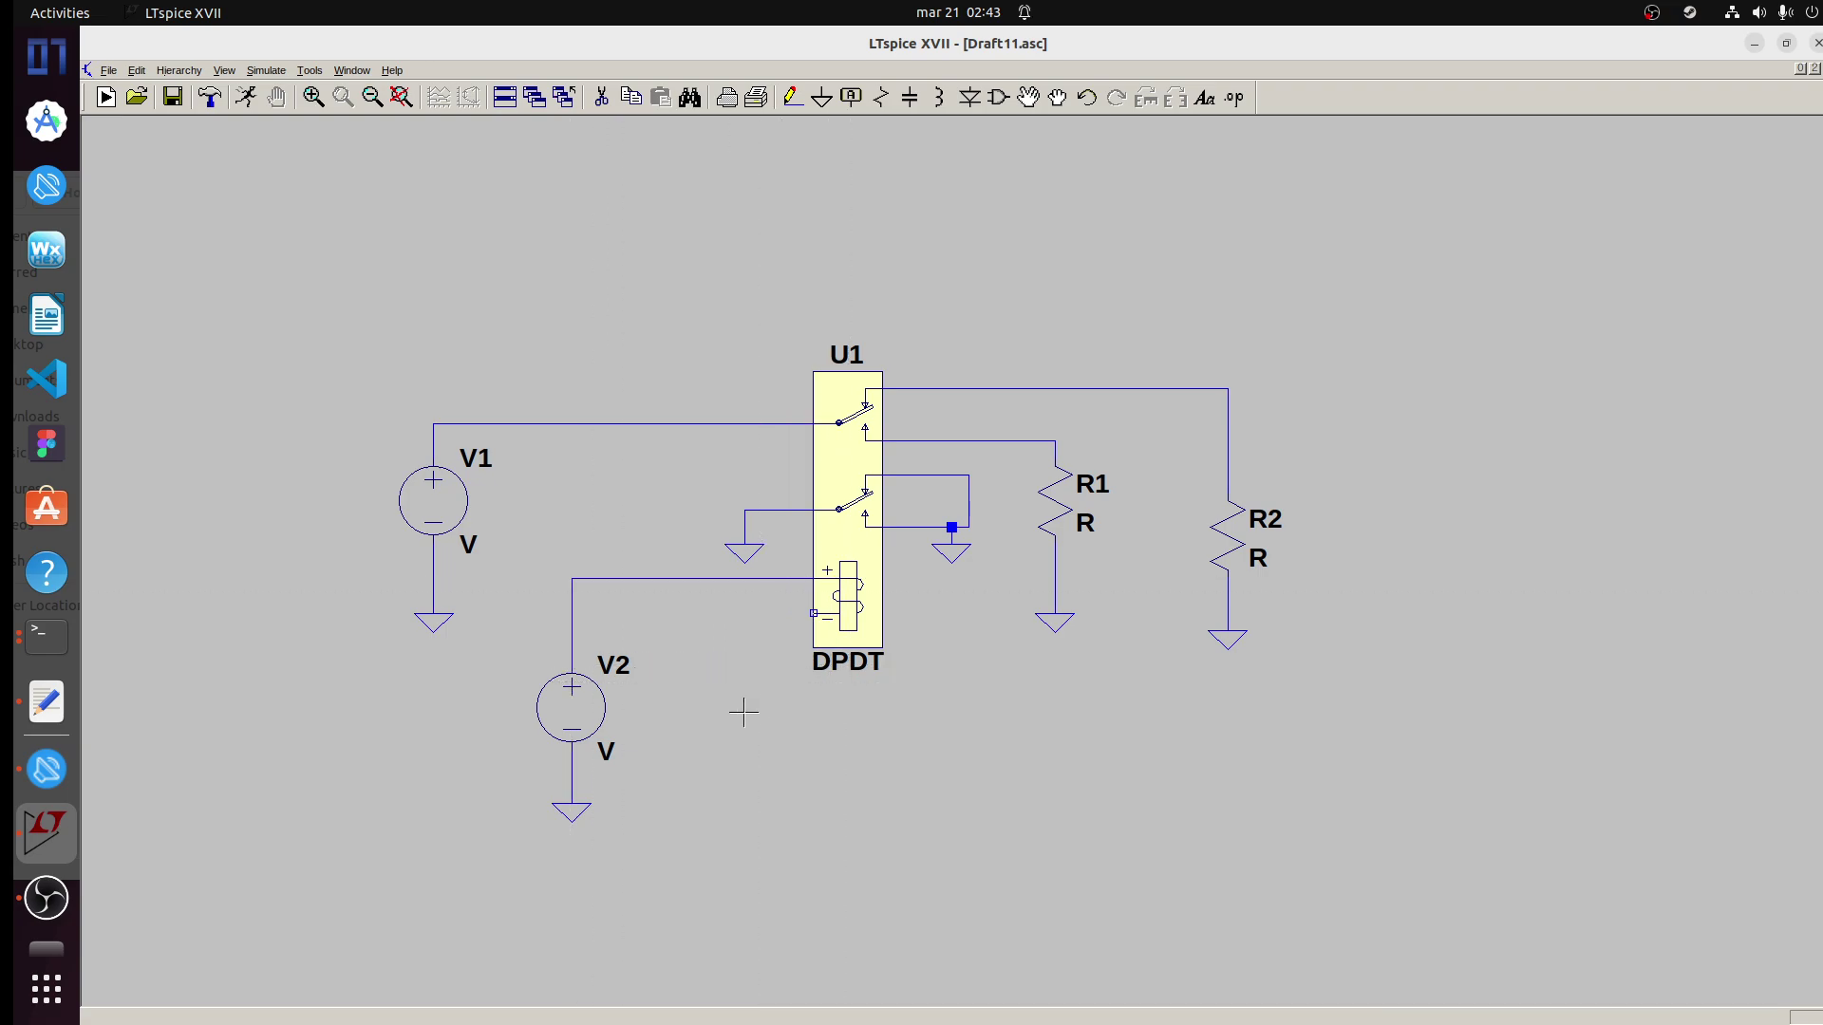
click(728, 734)
key(Escape)
click(792, 97)
click(813, 613)
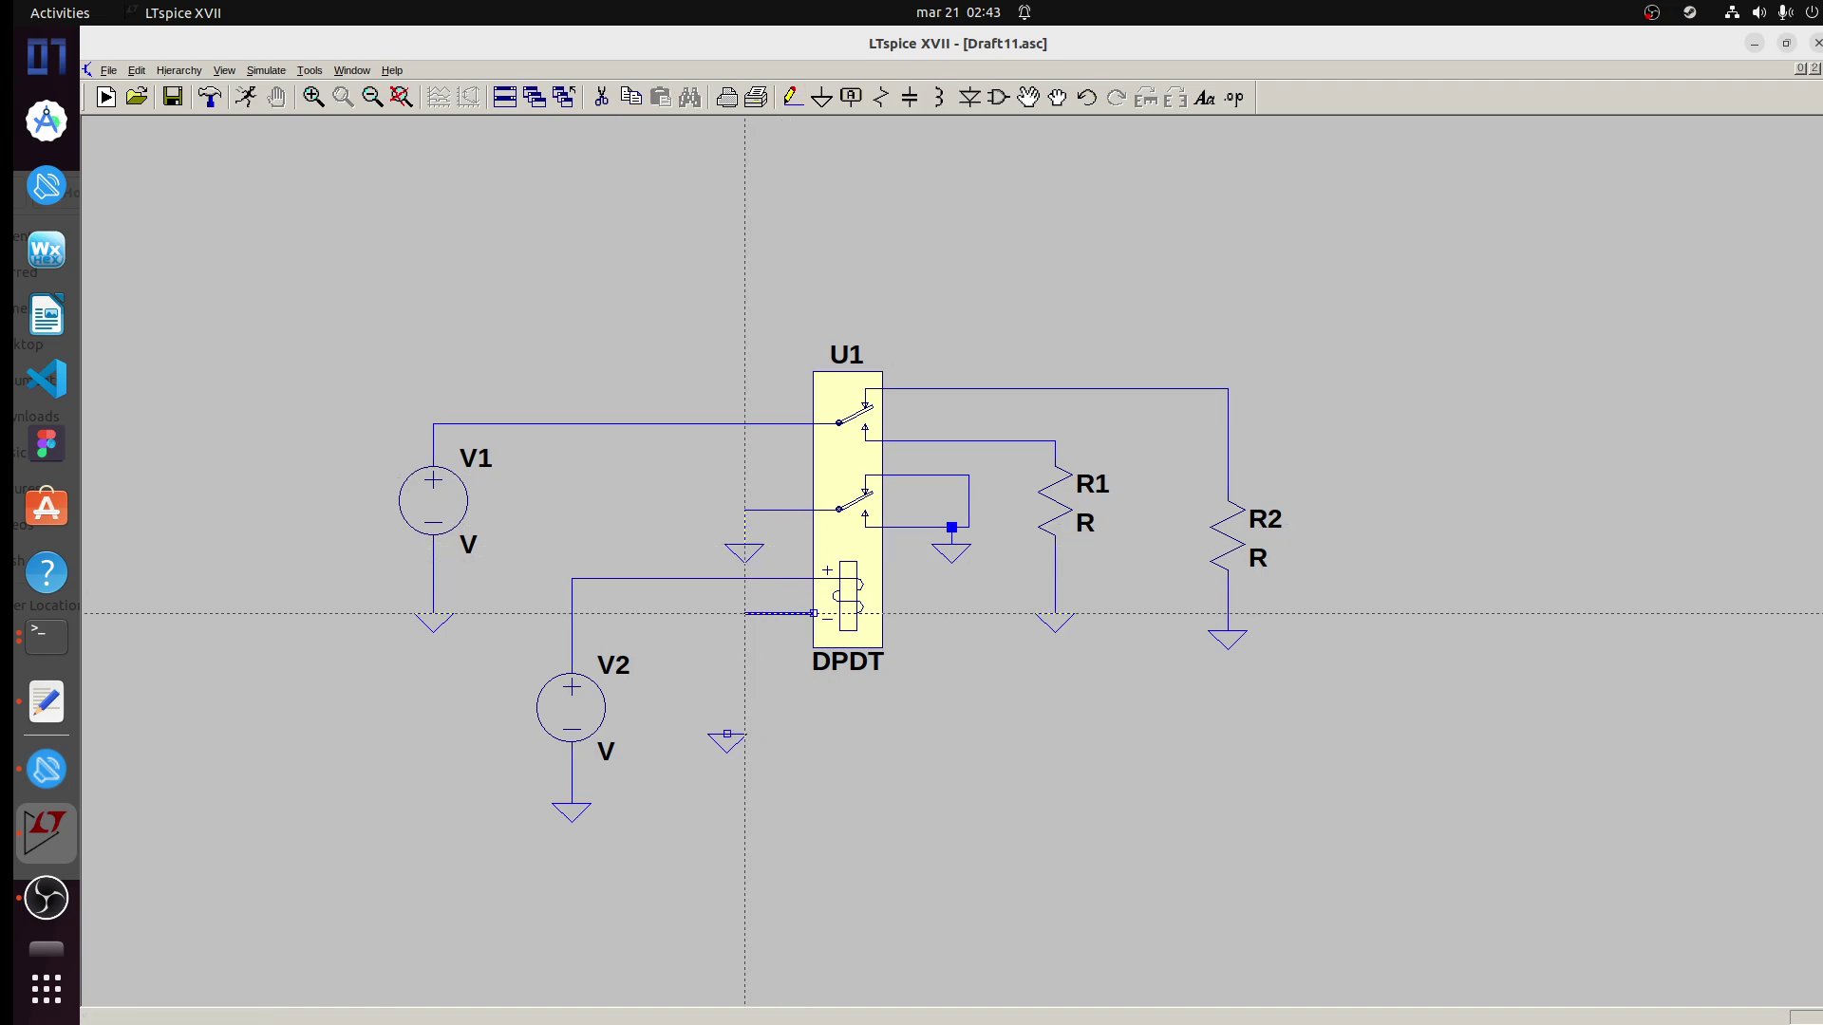
click(727, 734)
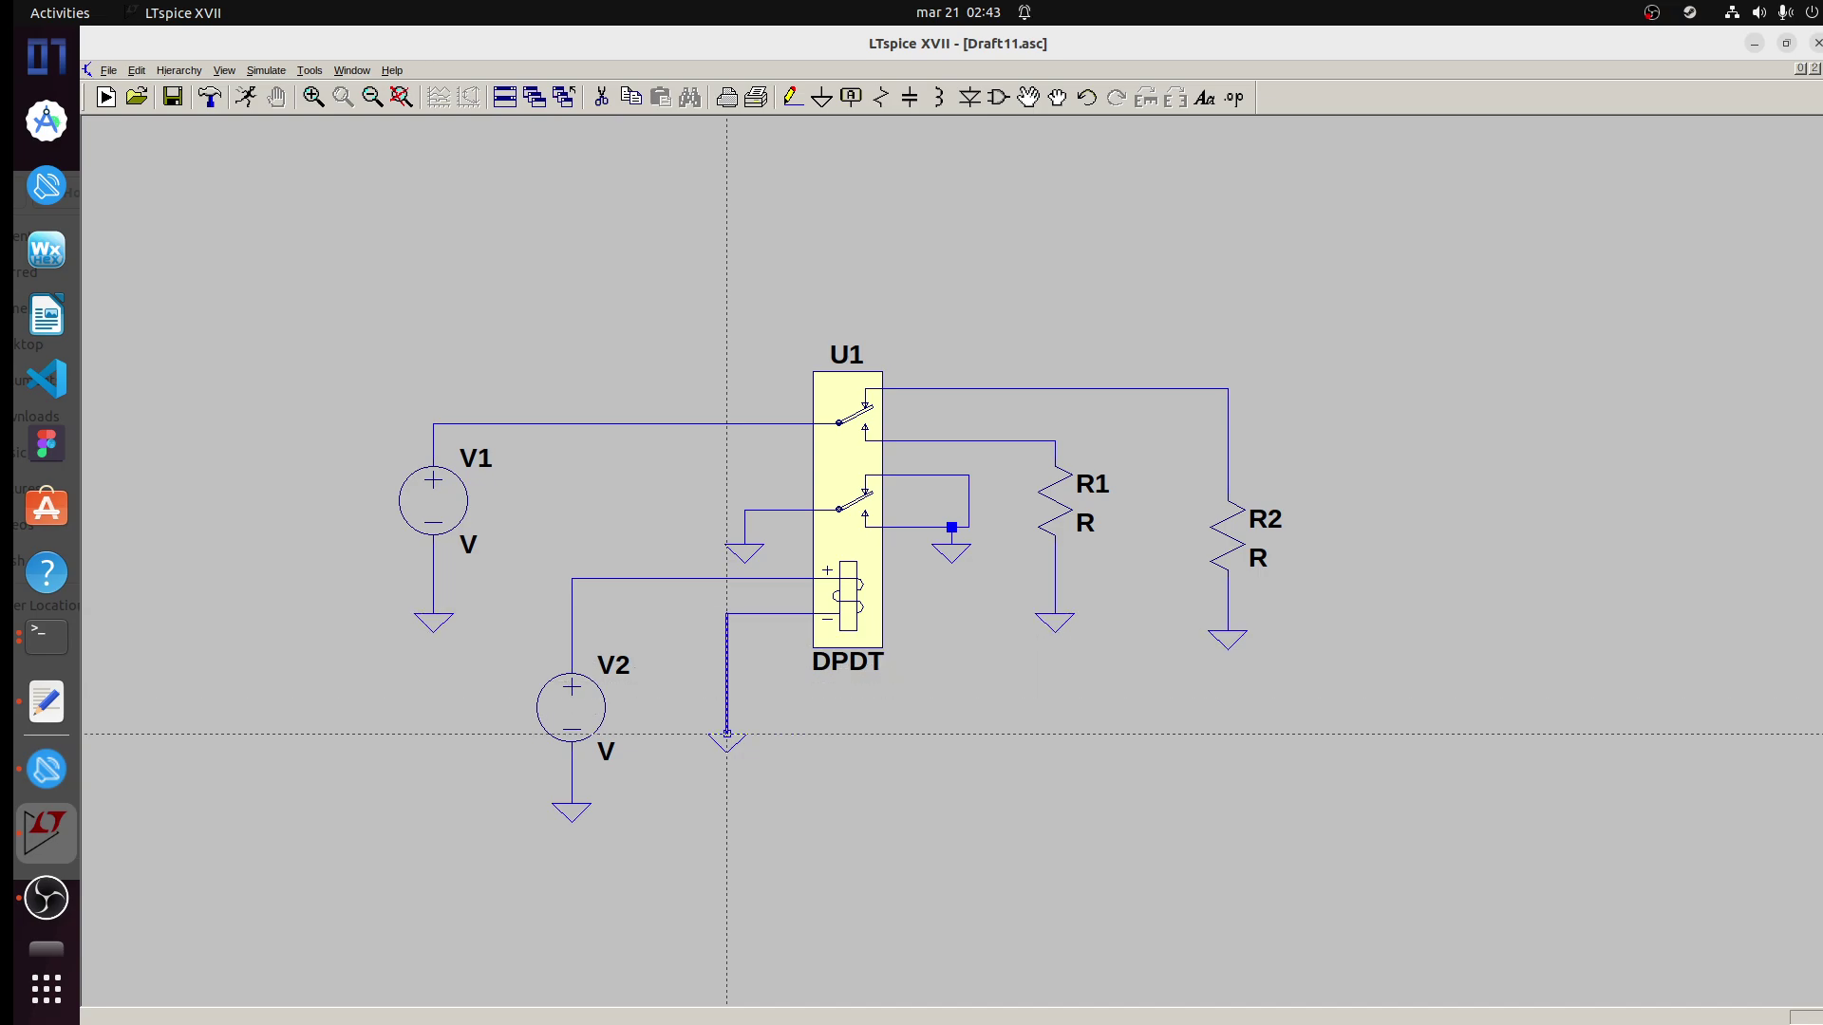
key(Escape)
- Set V1's DC value to 24 V
right_click(462, 527)
text(2)
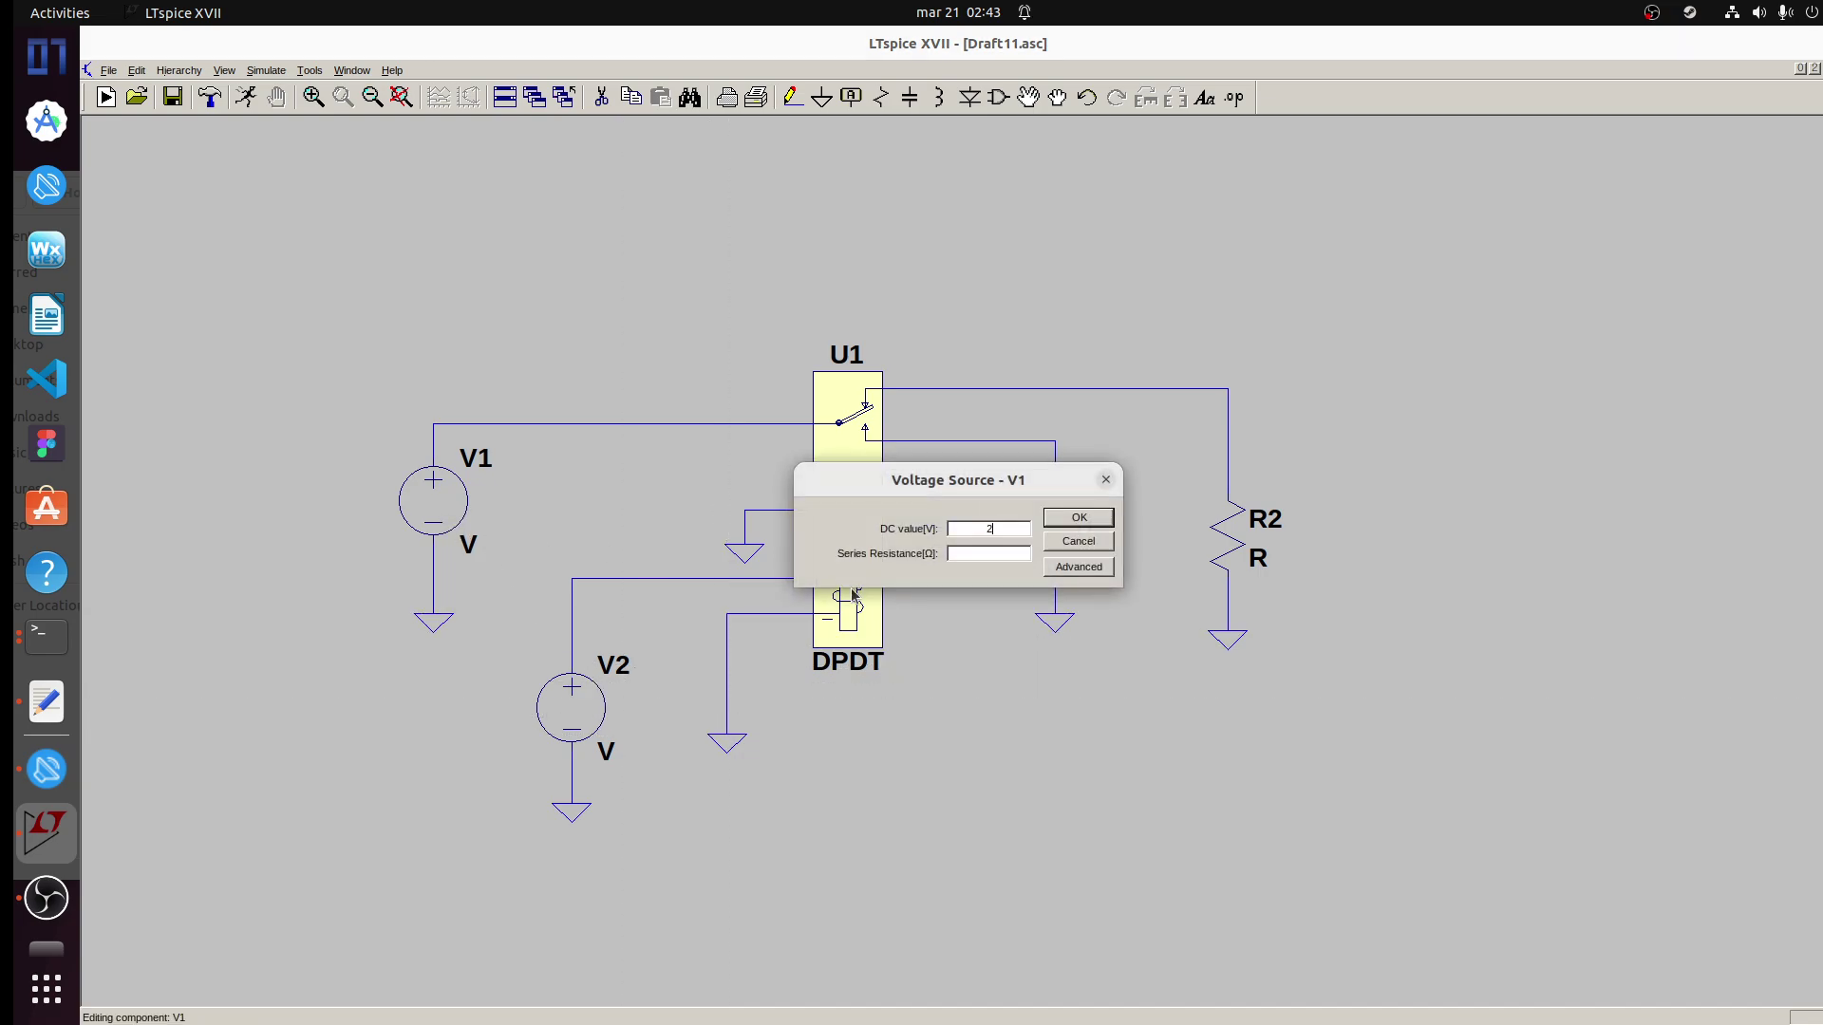
text(4)
key(Return)
- Set the resistance of R1 to 1k and that of R2 to 20k
right_click(1083, 524)
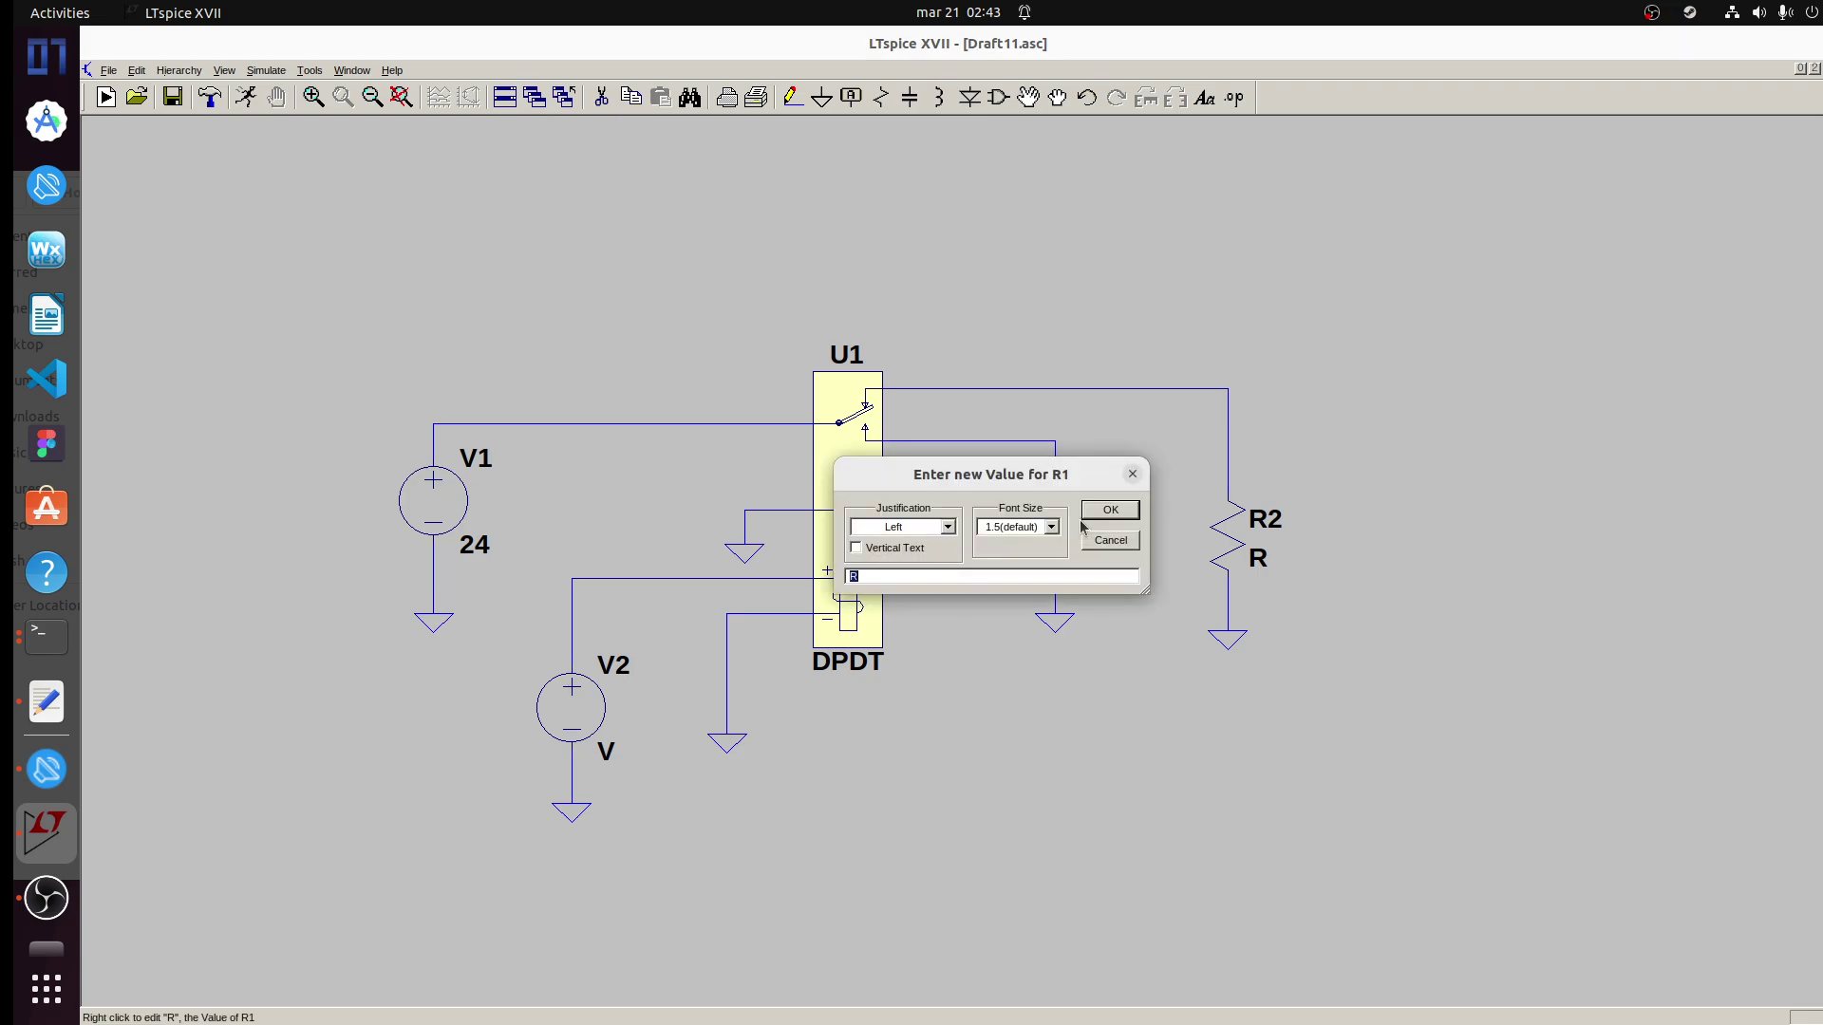
key(Return)
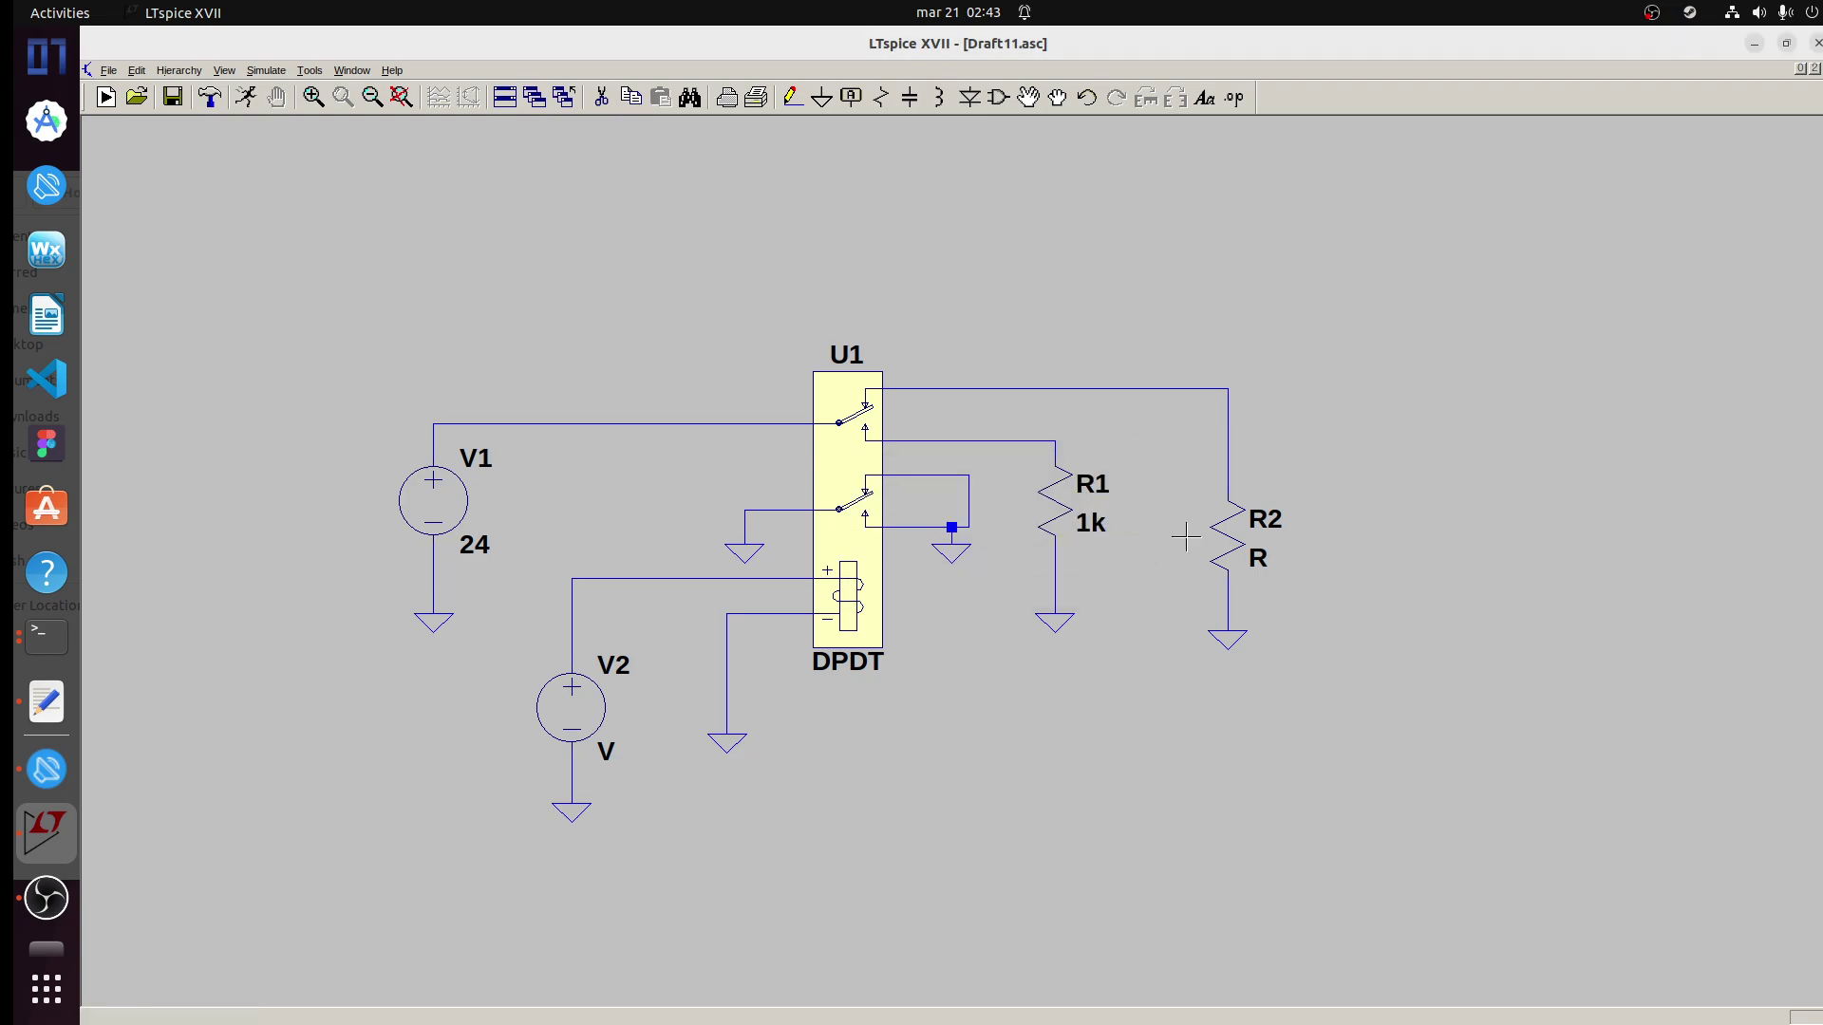
right_click(1253, 560)
text(2)
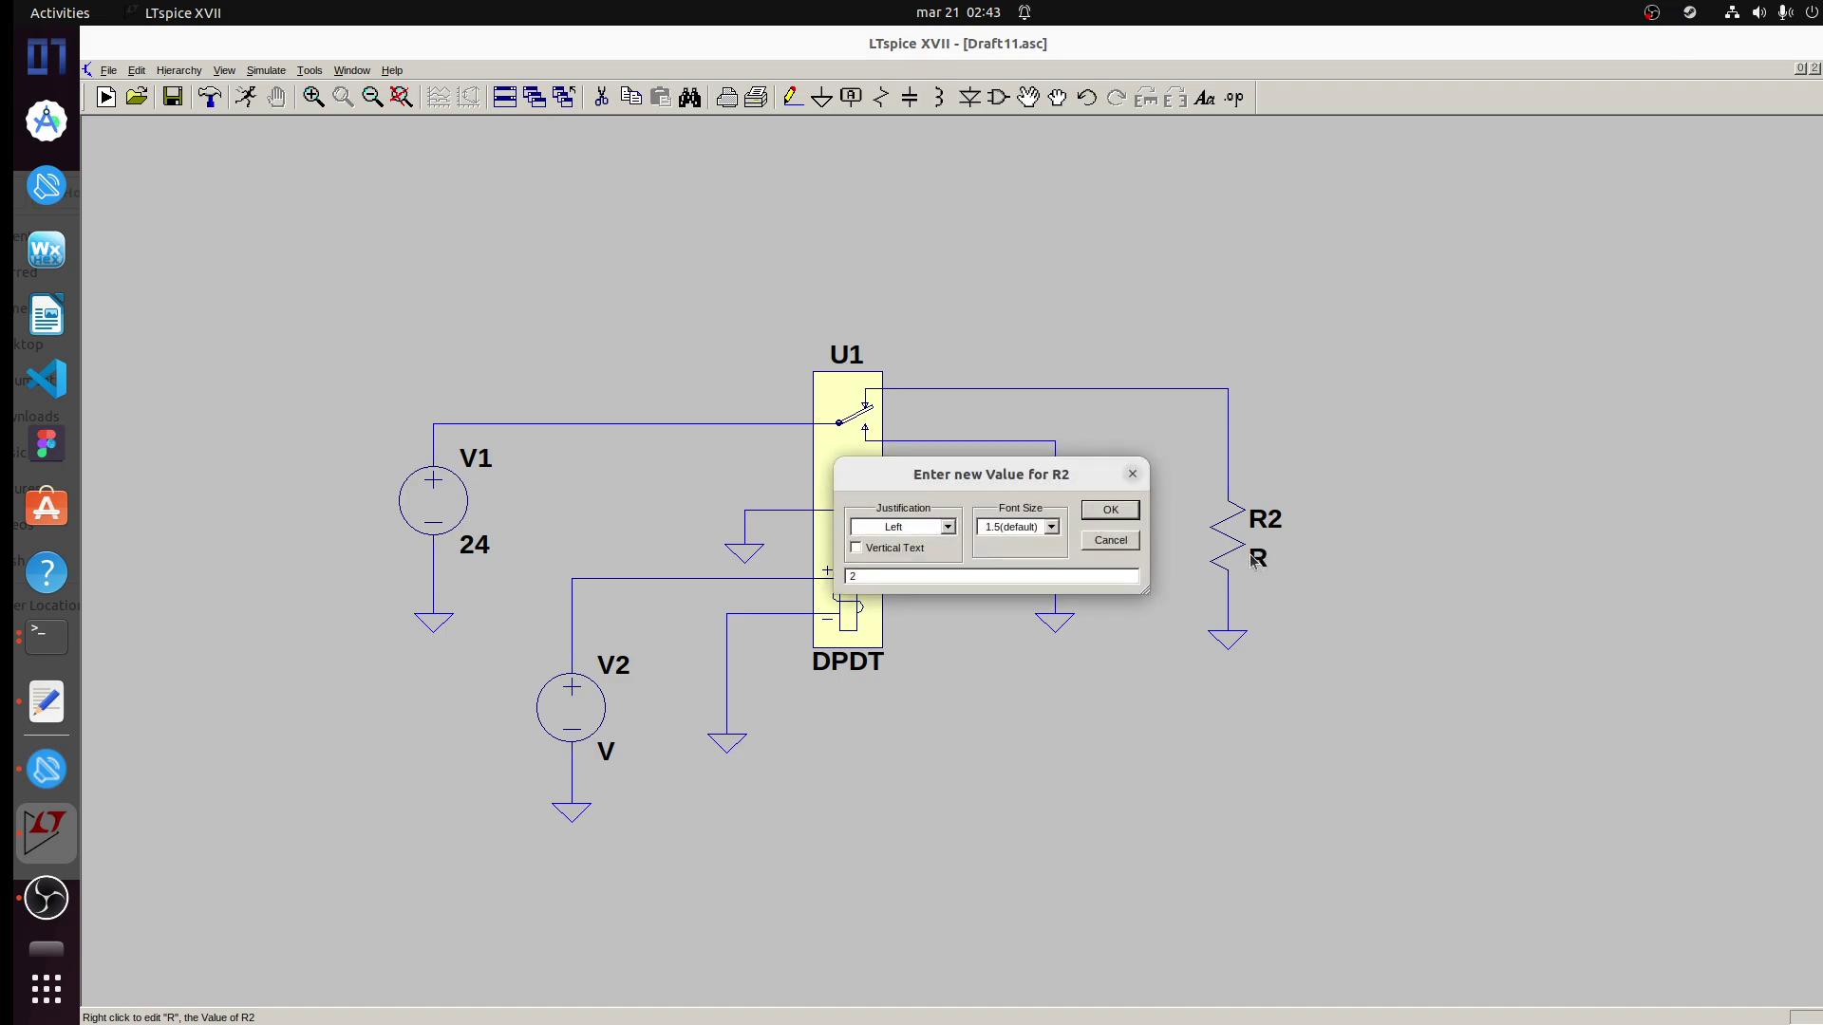
text(0k)
key(Return)
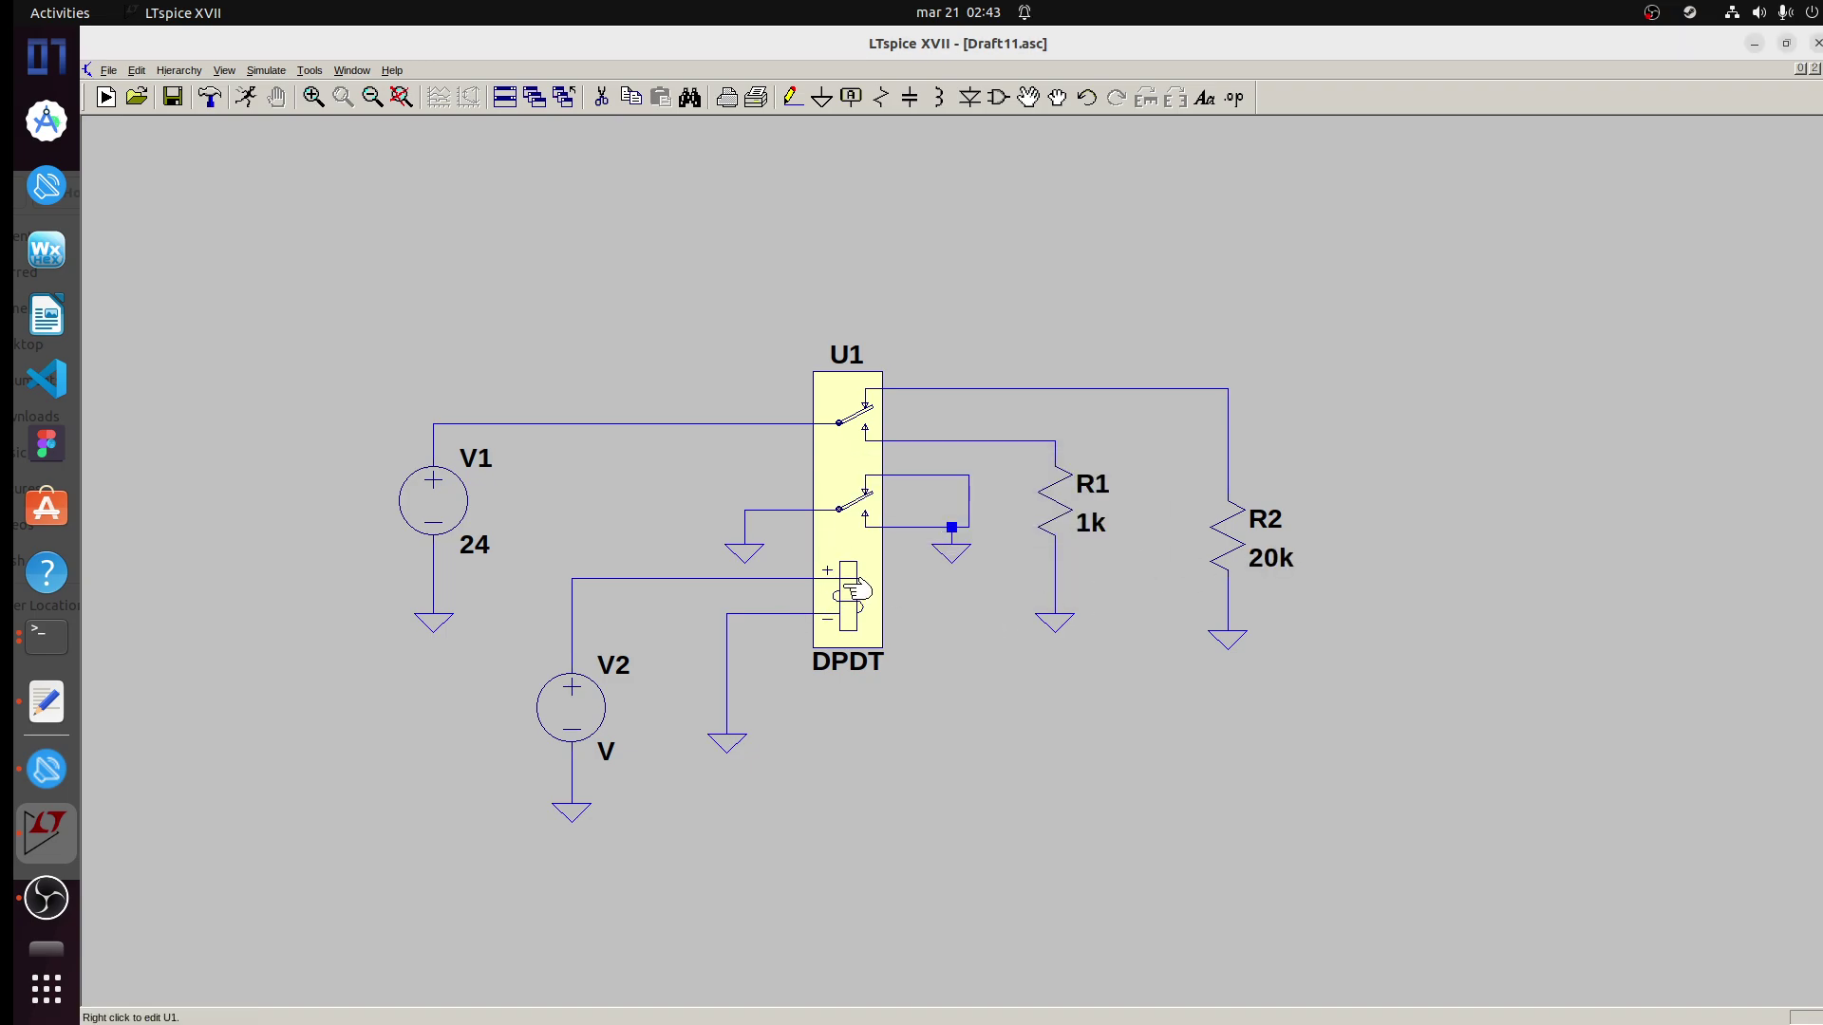
- Make V2 a pulse source with 24 V on voltage, 1m rise and fall times, 50m on time and 100m period
right_click(607, 709)
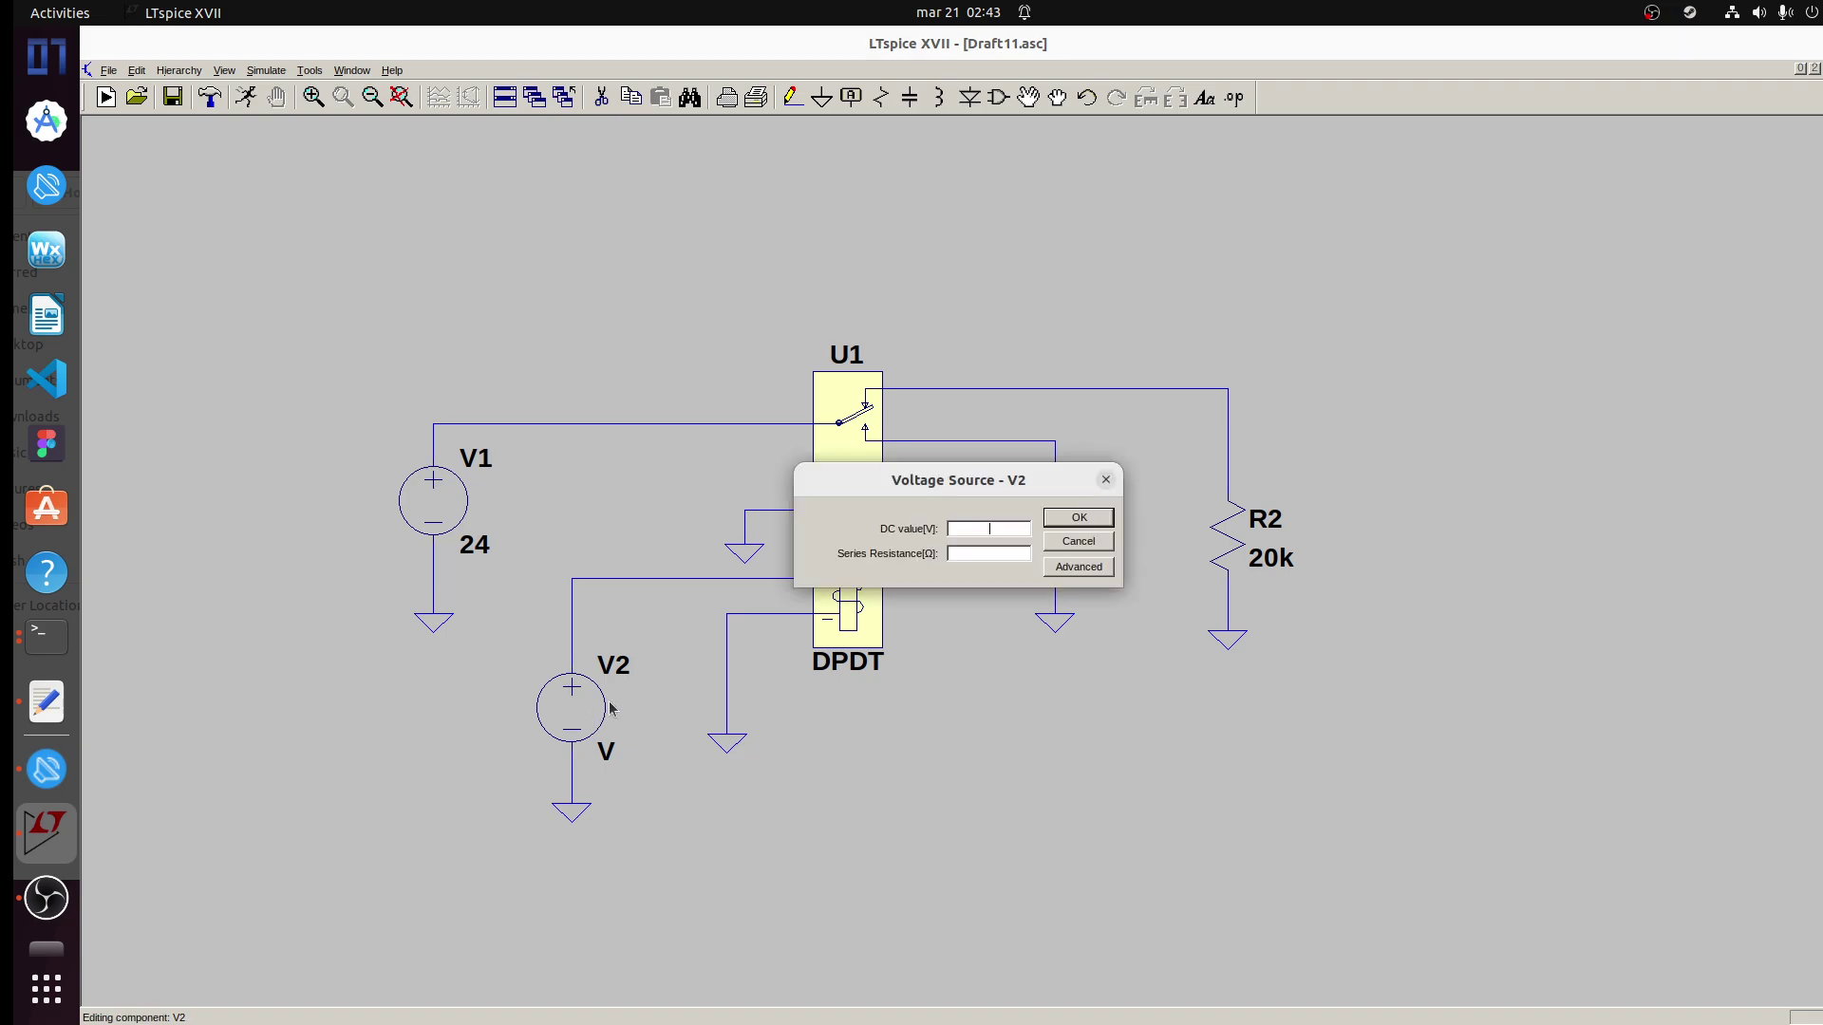
click(1064, 567)
click(786, 394)
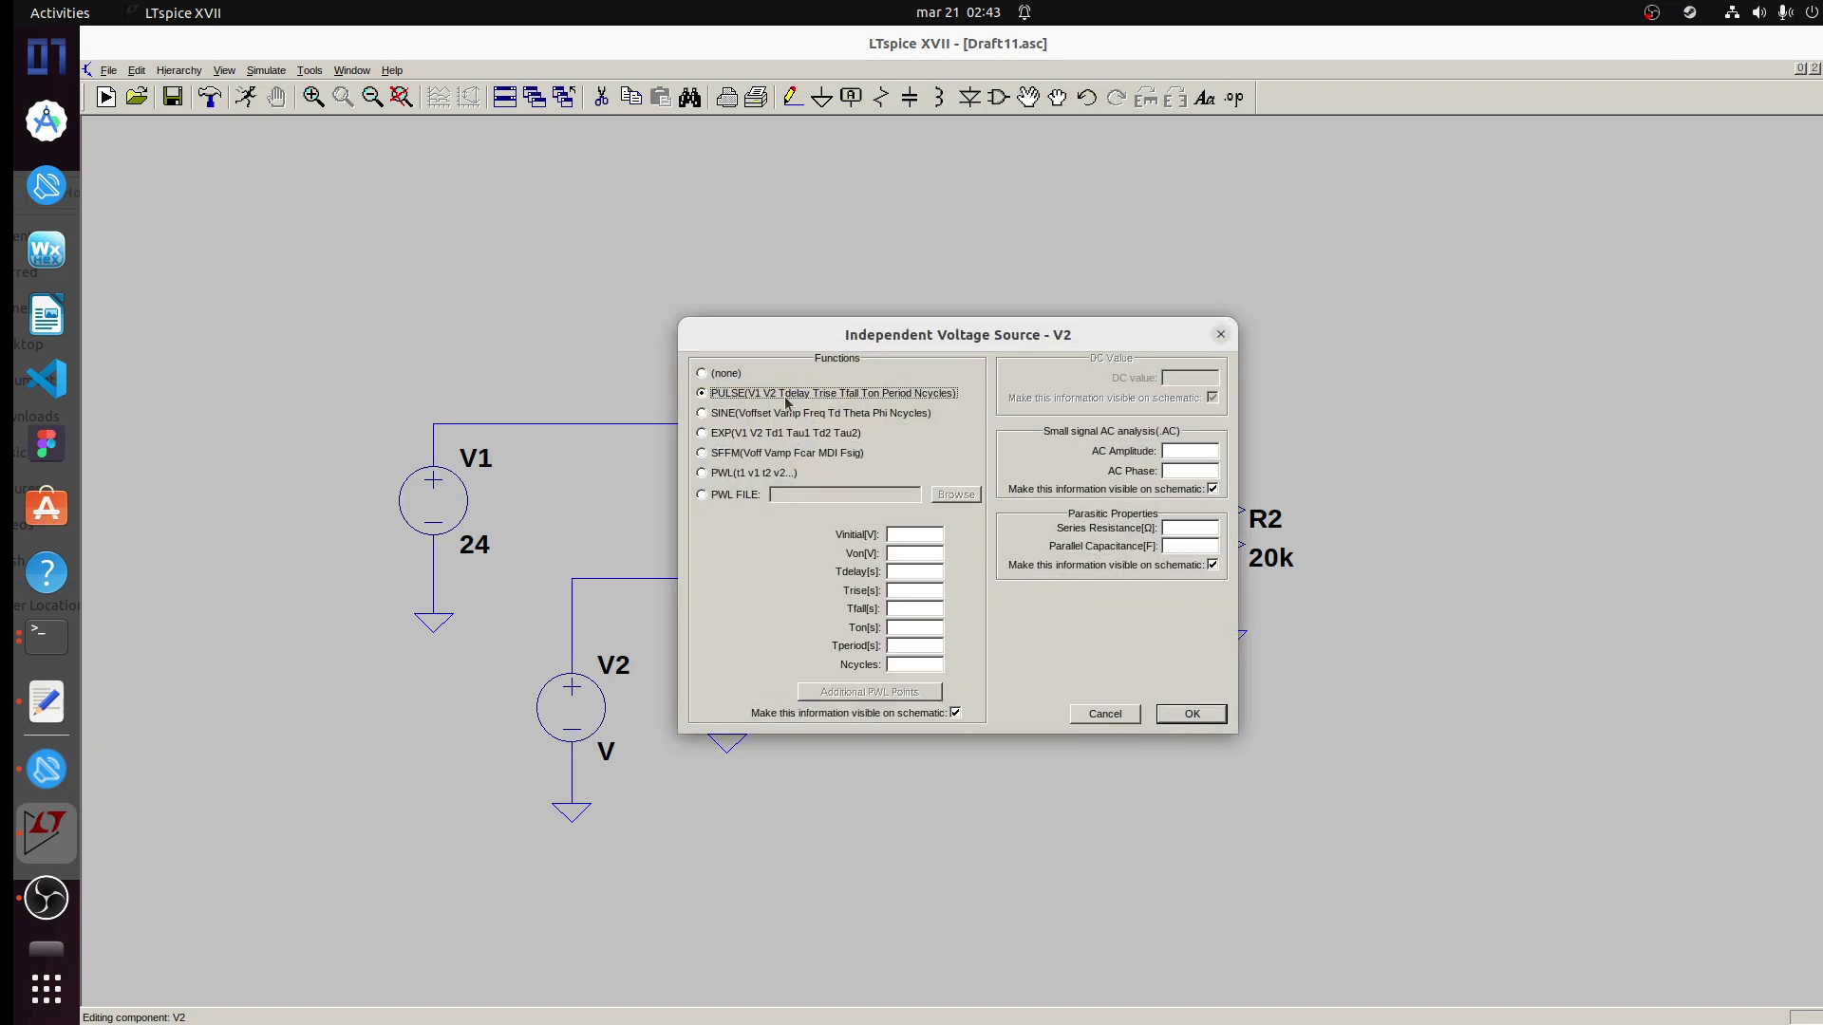
click(907, 549)
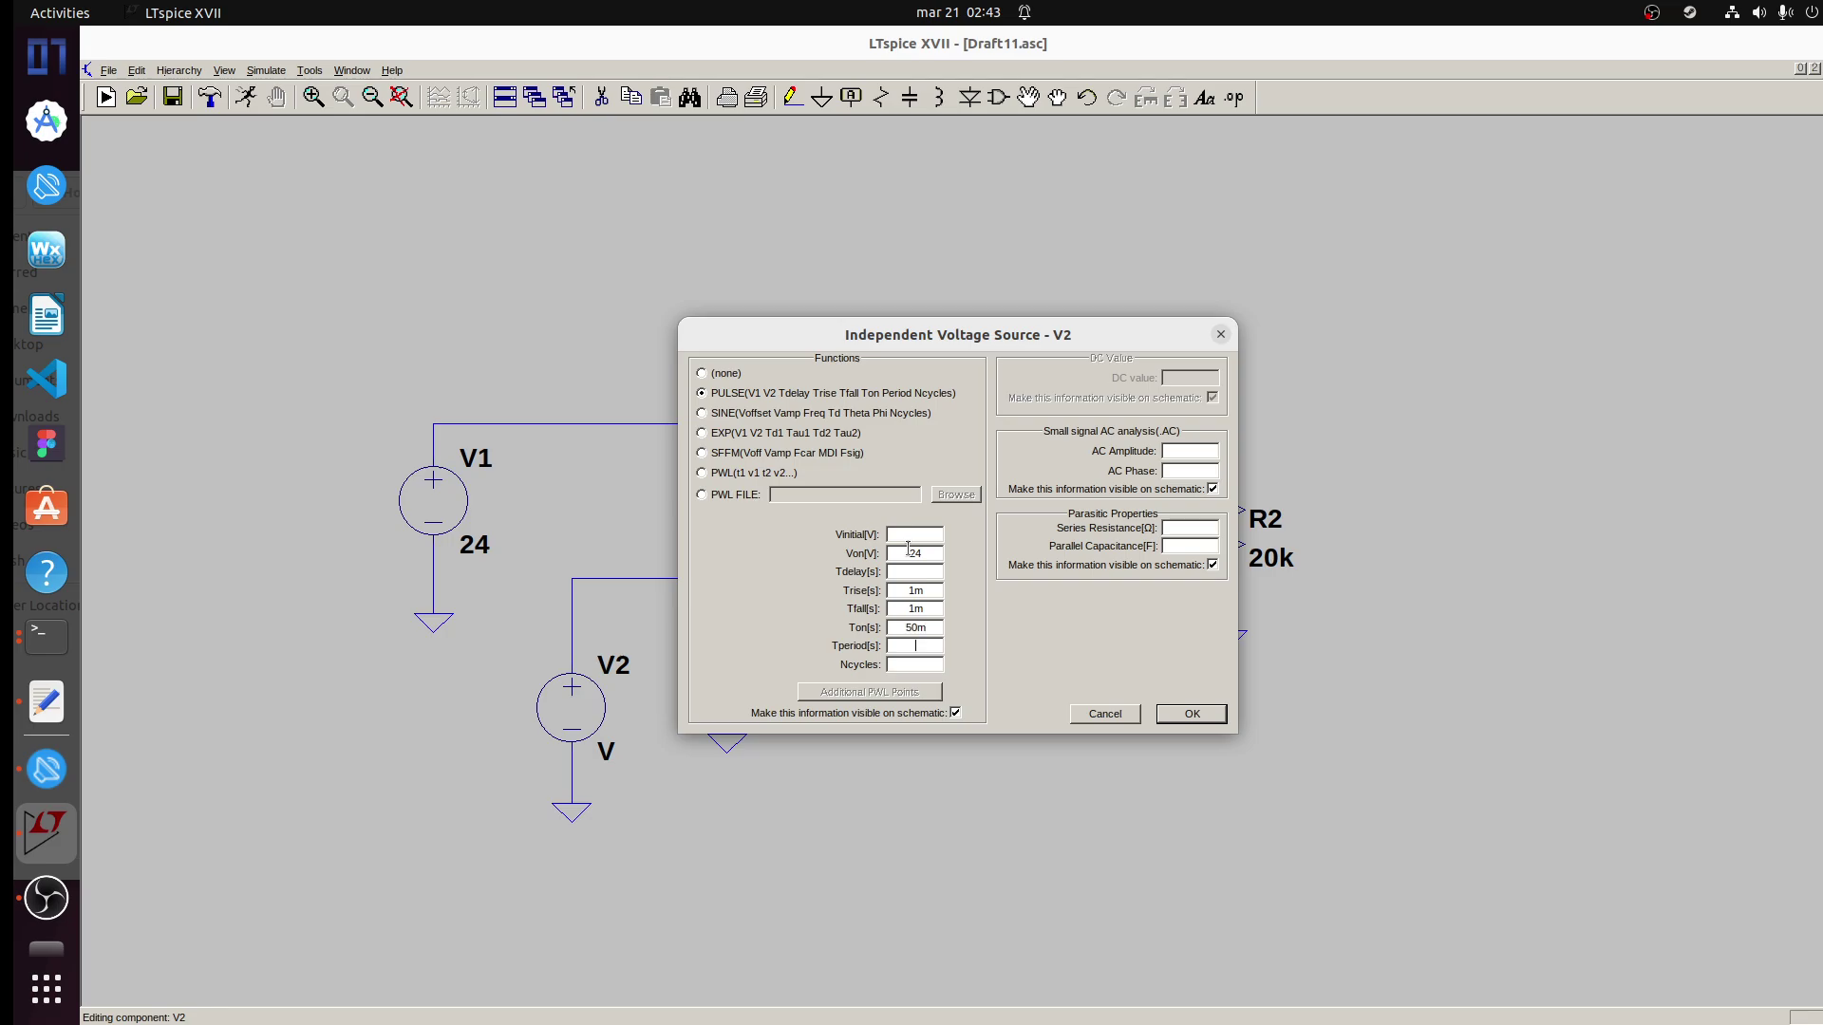
text(m)
key(Return)
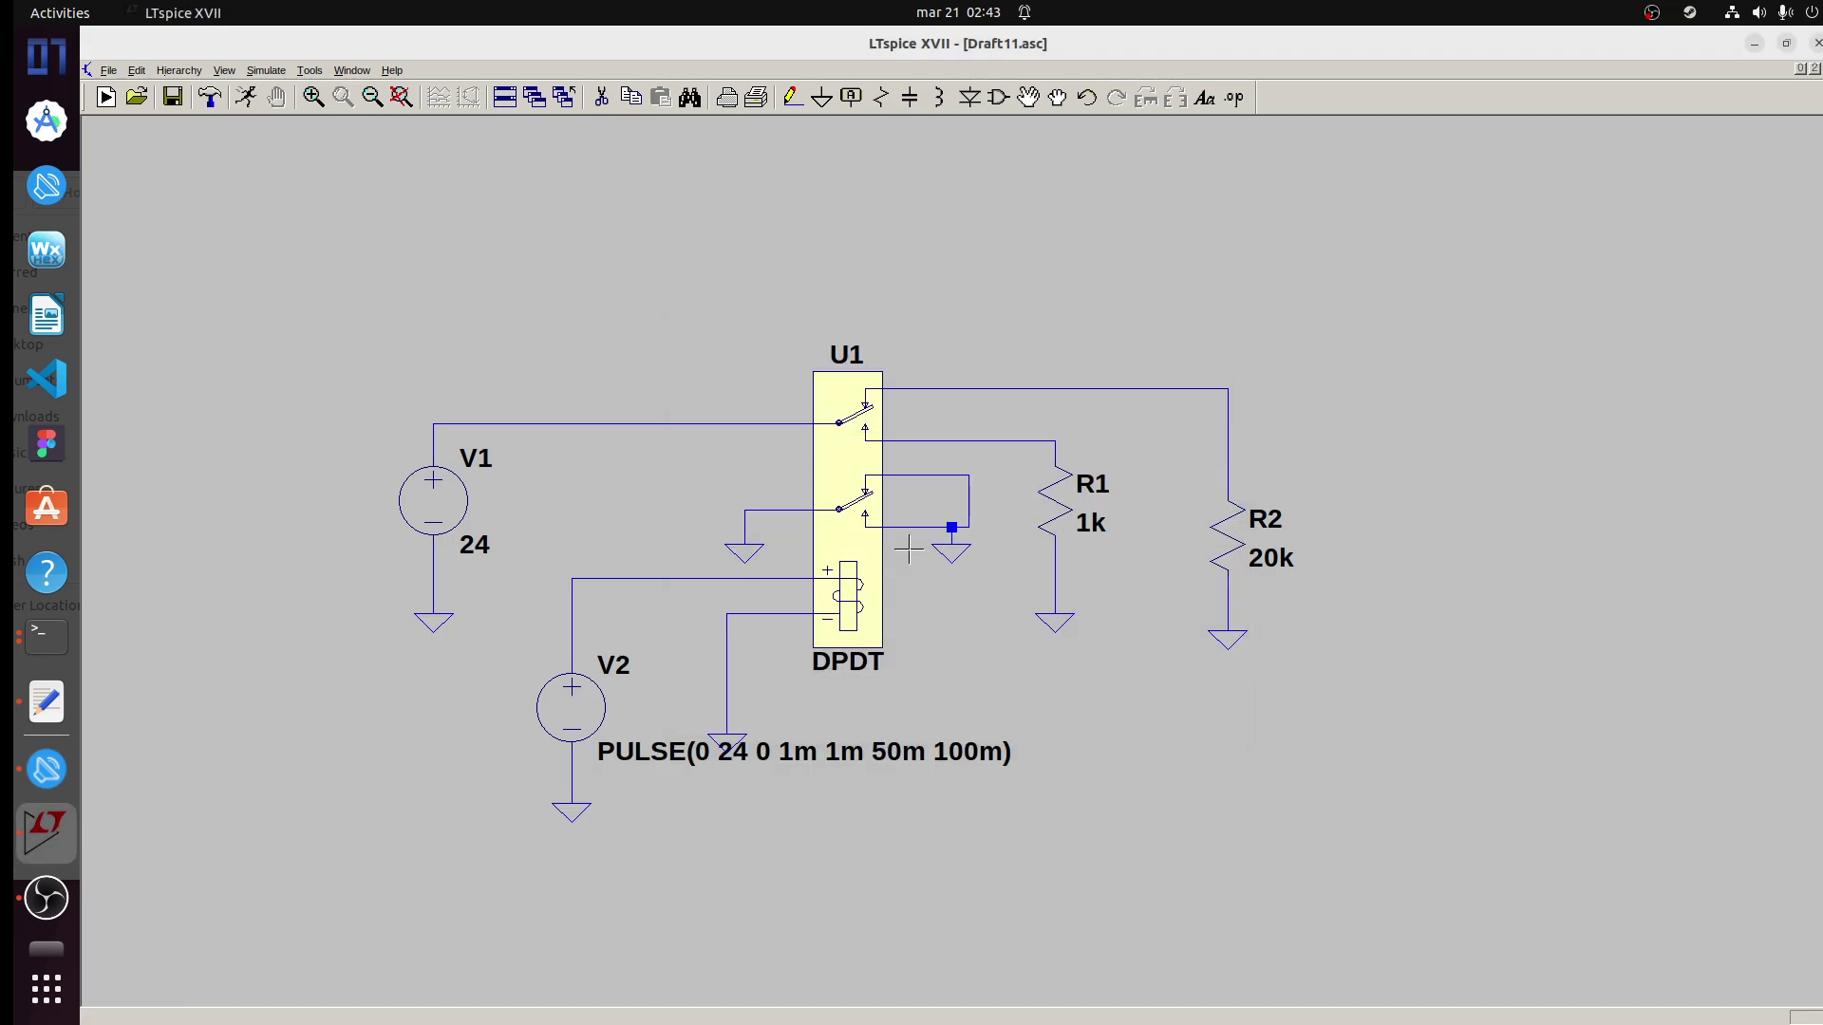
- Run a transient simulation with a 200m stop time and plot the voltage on V1's positive wire
click(245, 97)
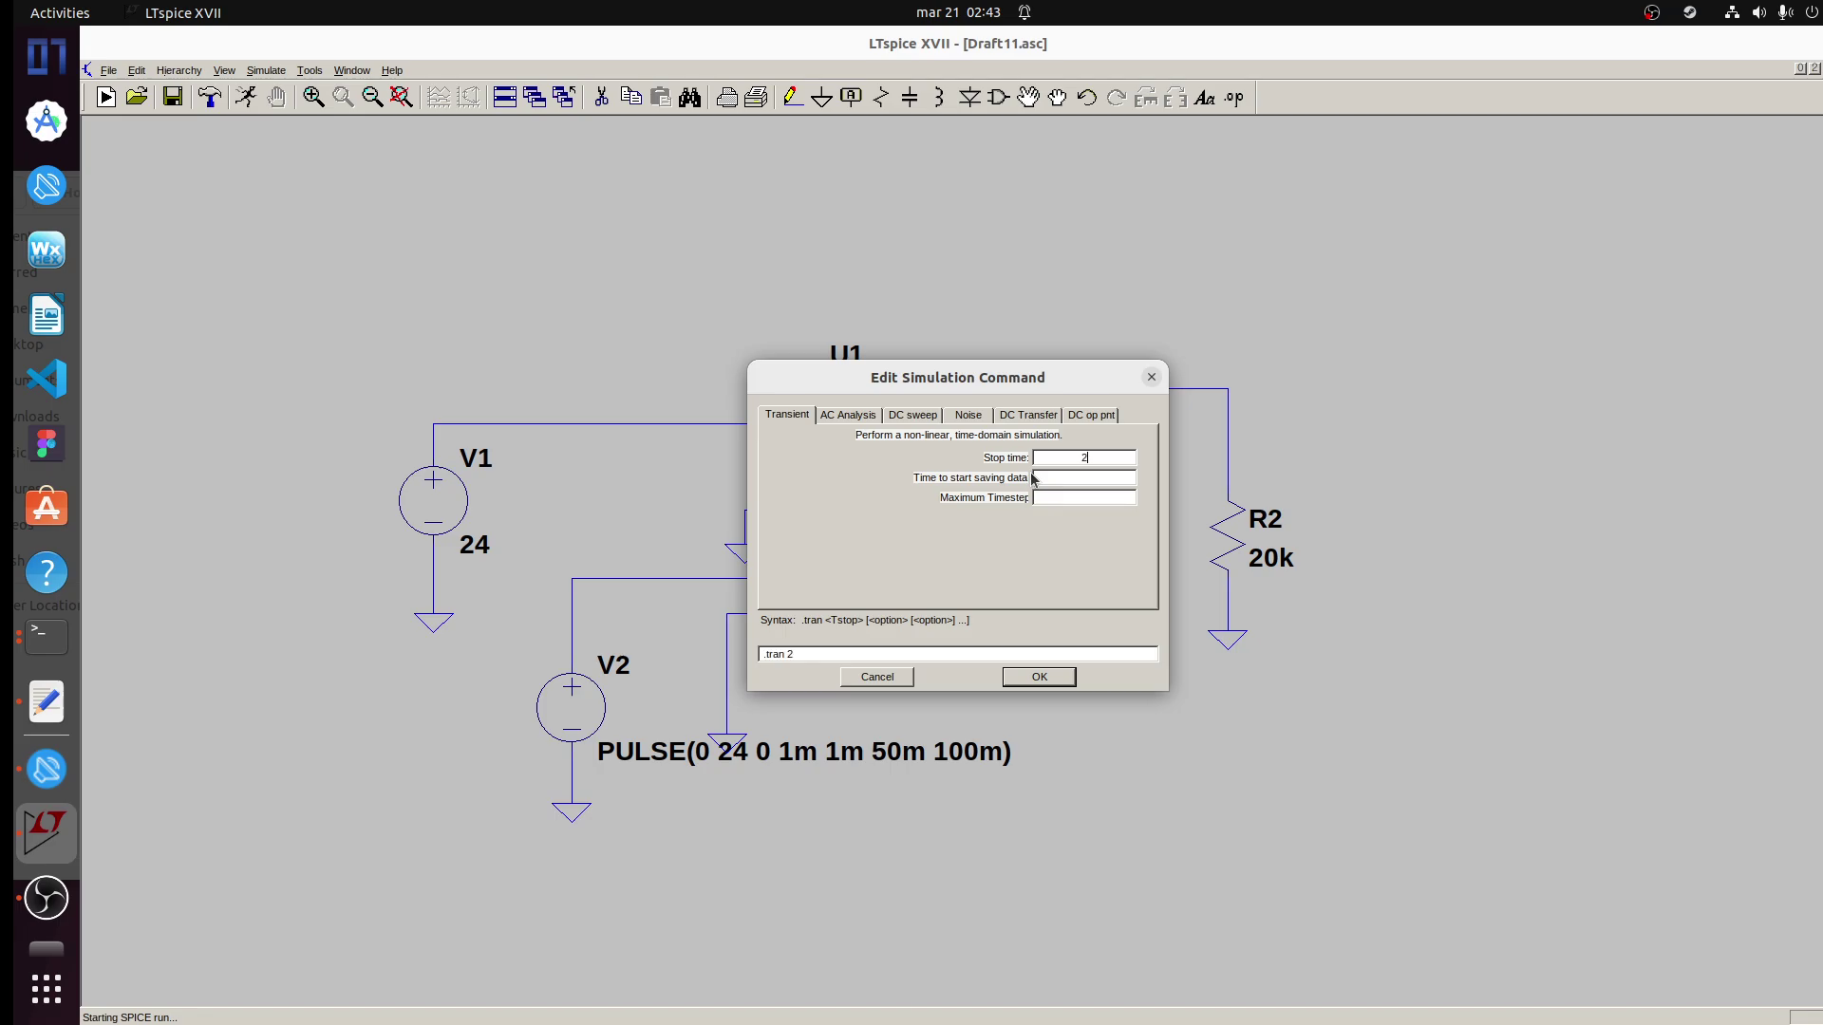
key(Return)
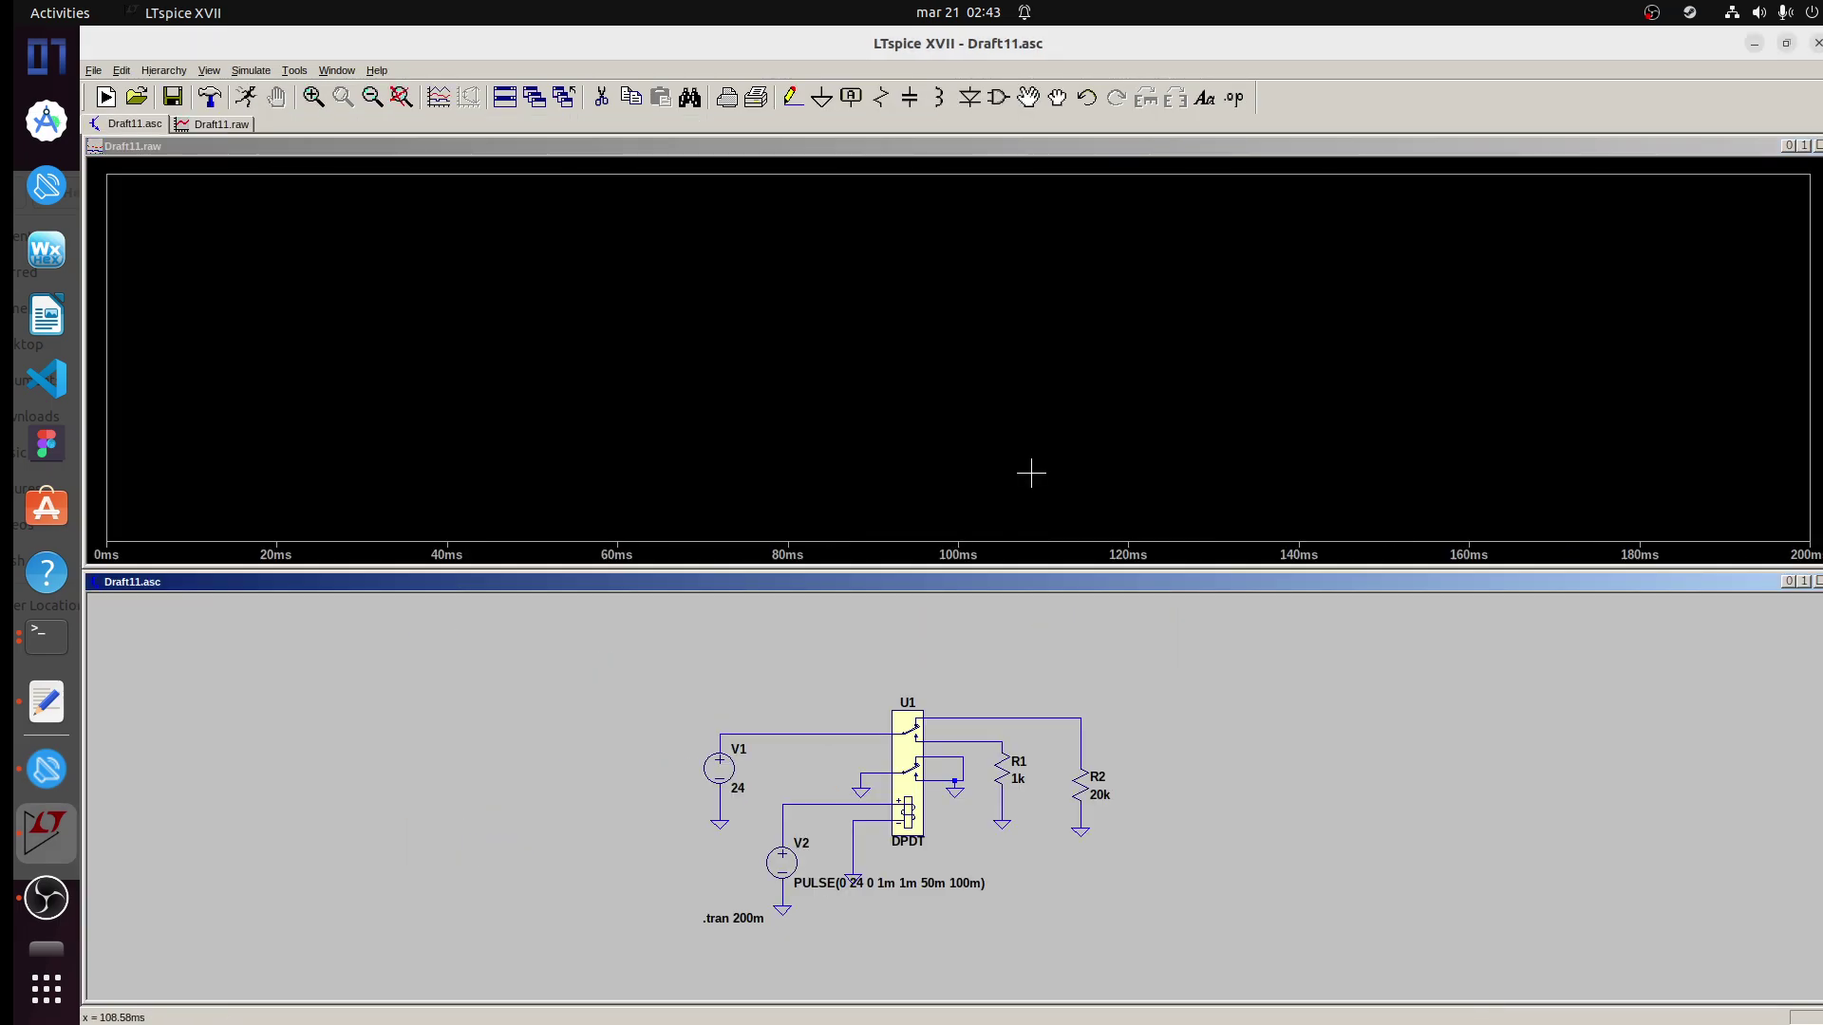
click(807, 731)
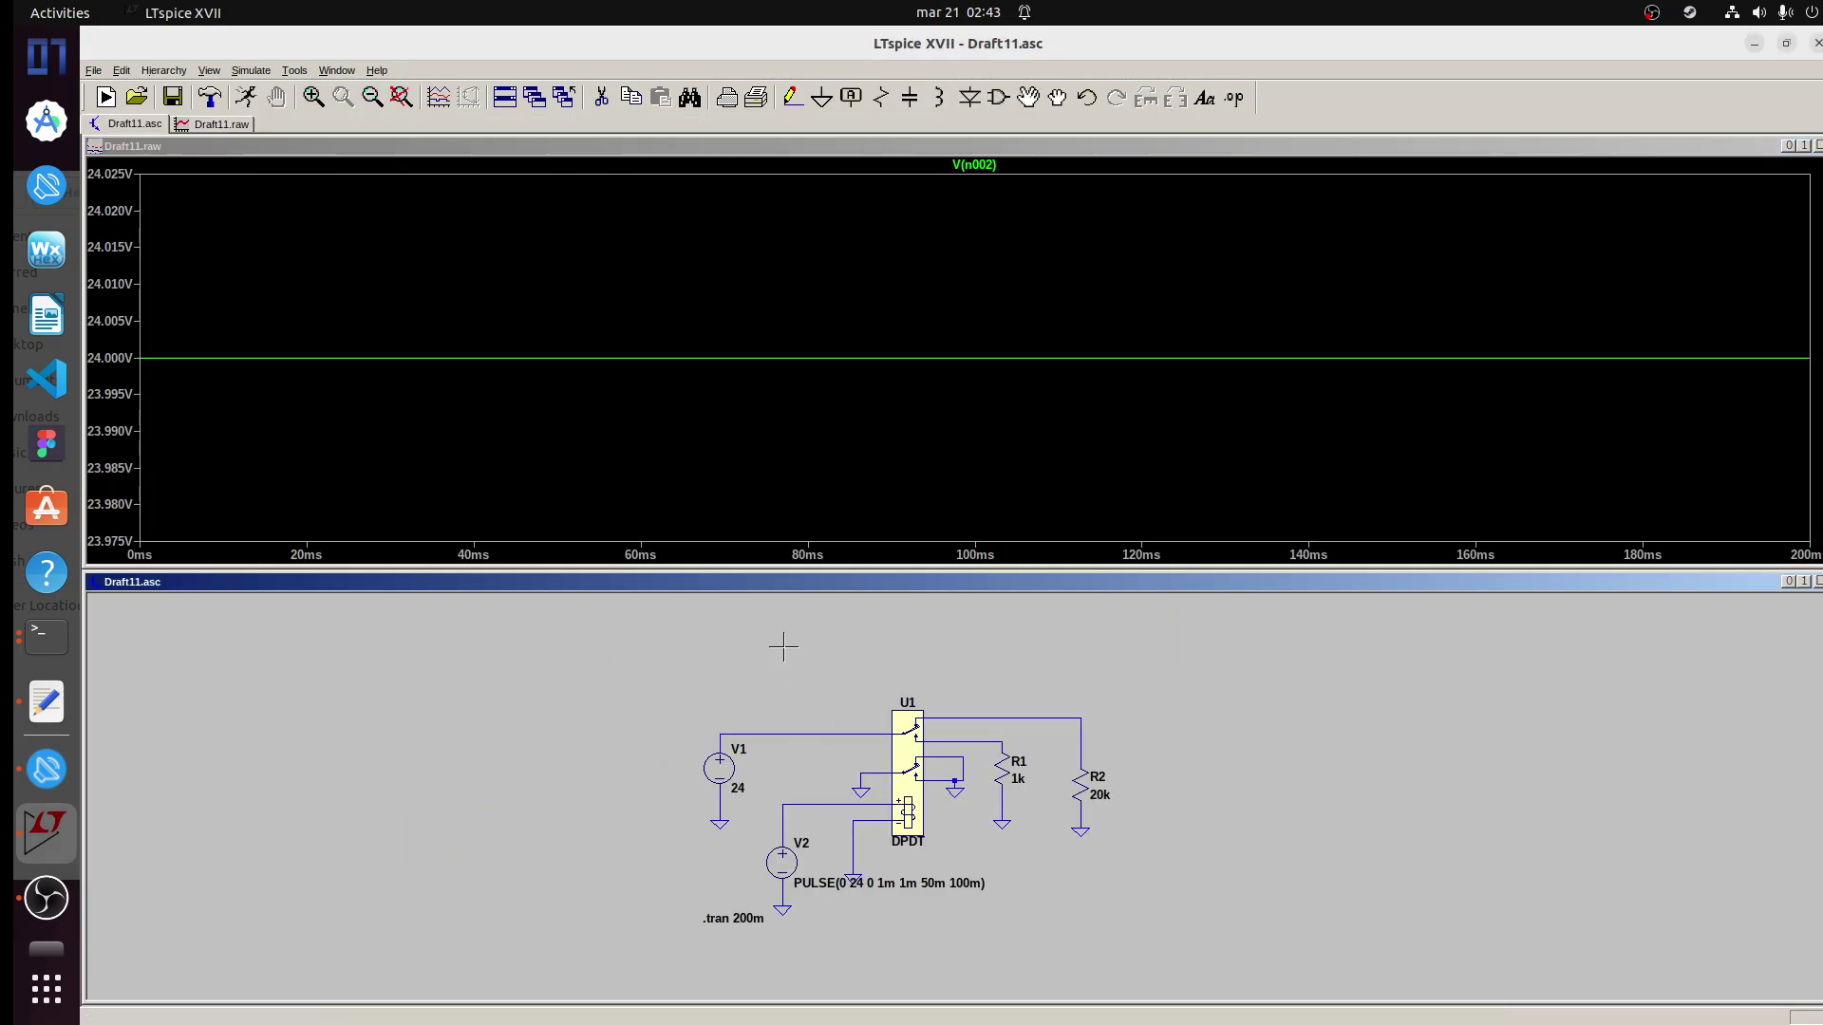
right_click(676, 472)
click(782, 564)
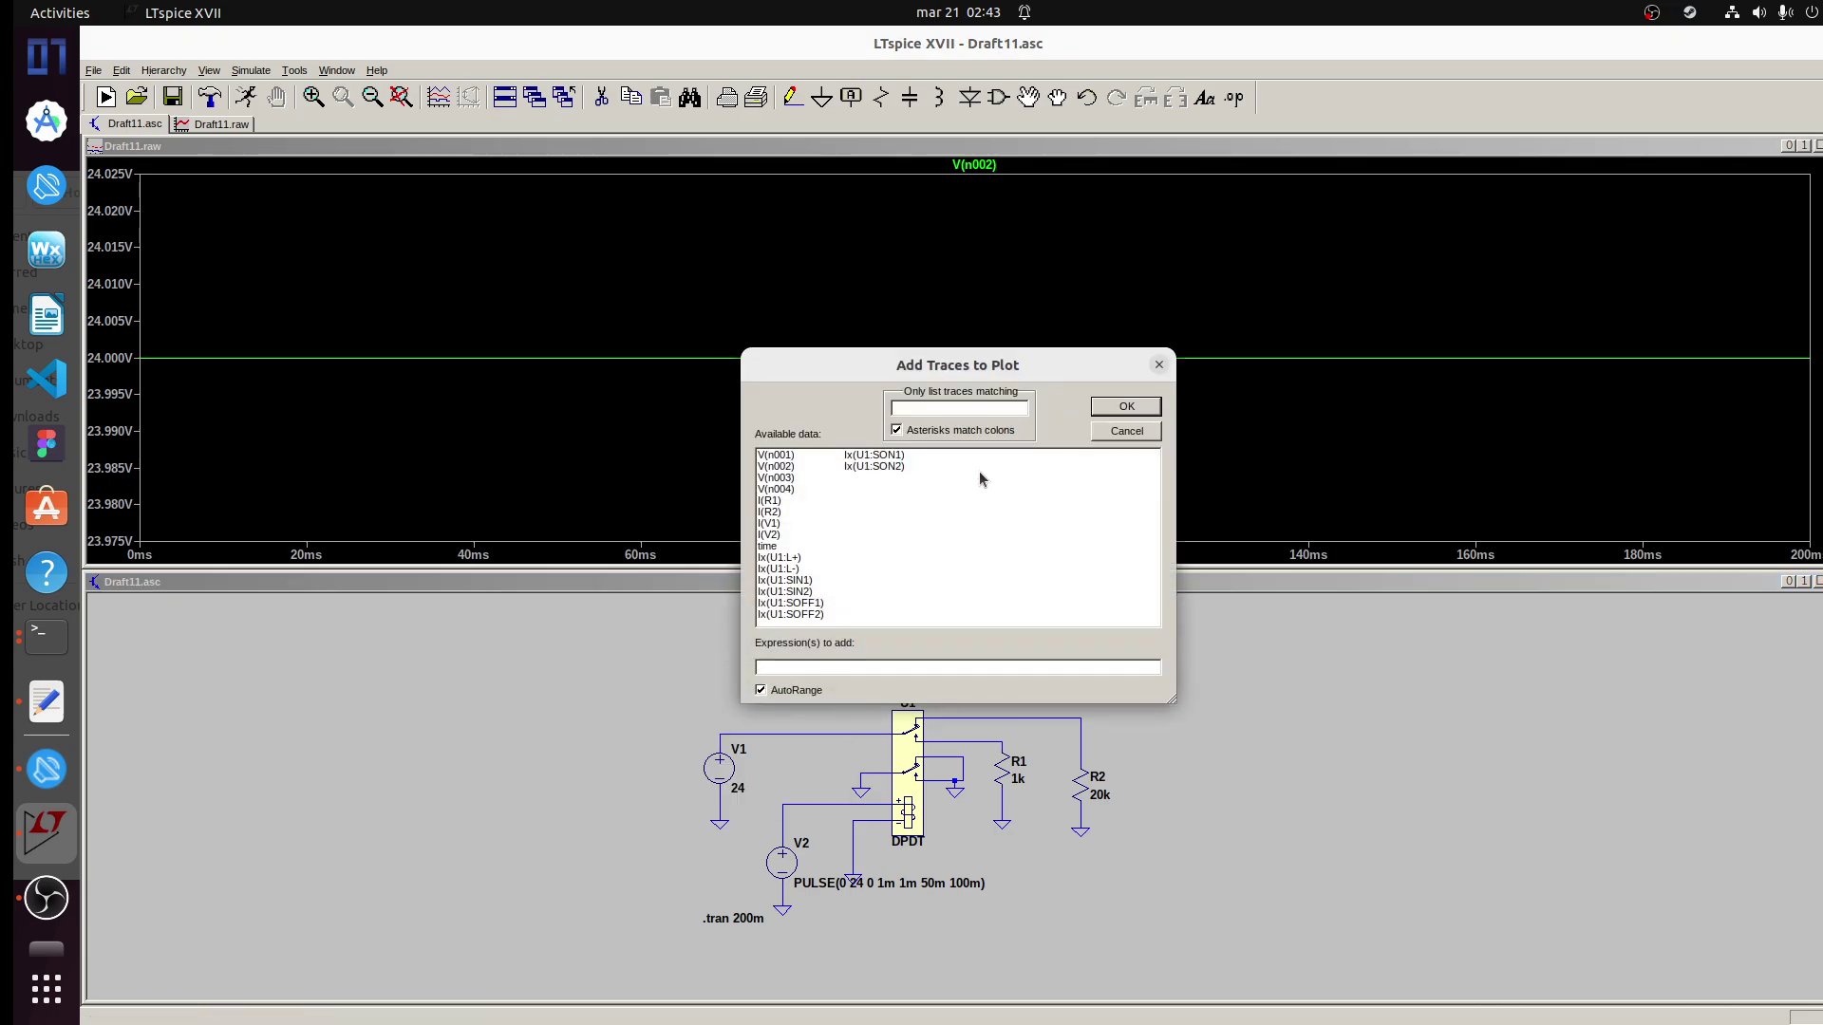
click(1126, 432)
- Add a plot pane and plot the voltage on the wire from V2 to the relay coil in it
right_click(730, 456)
click(795, 570)
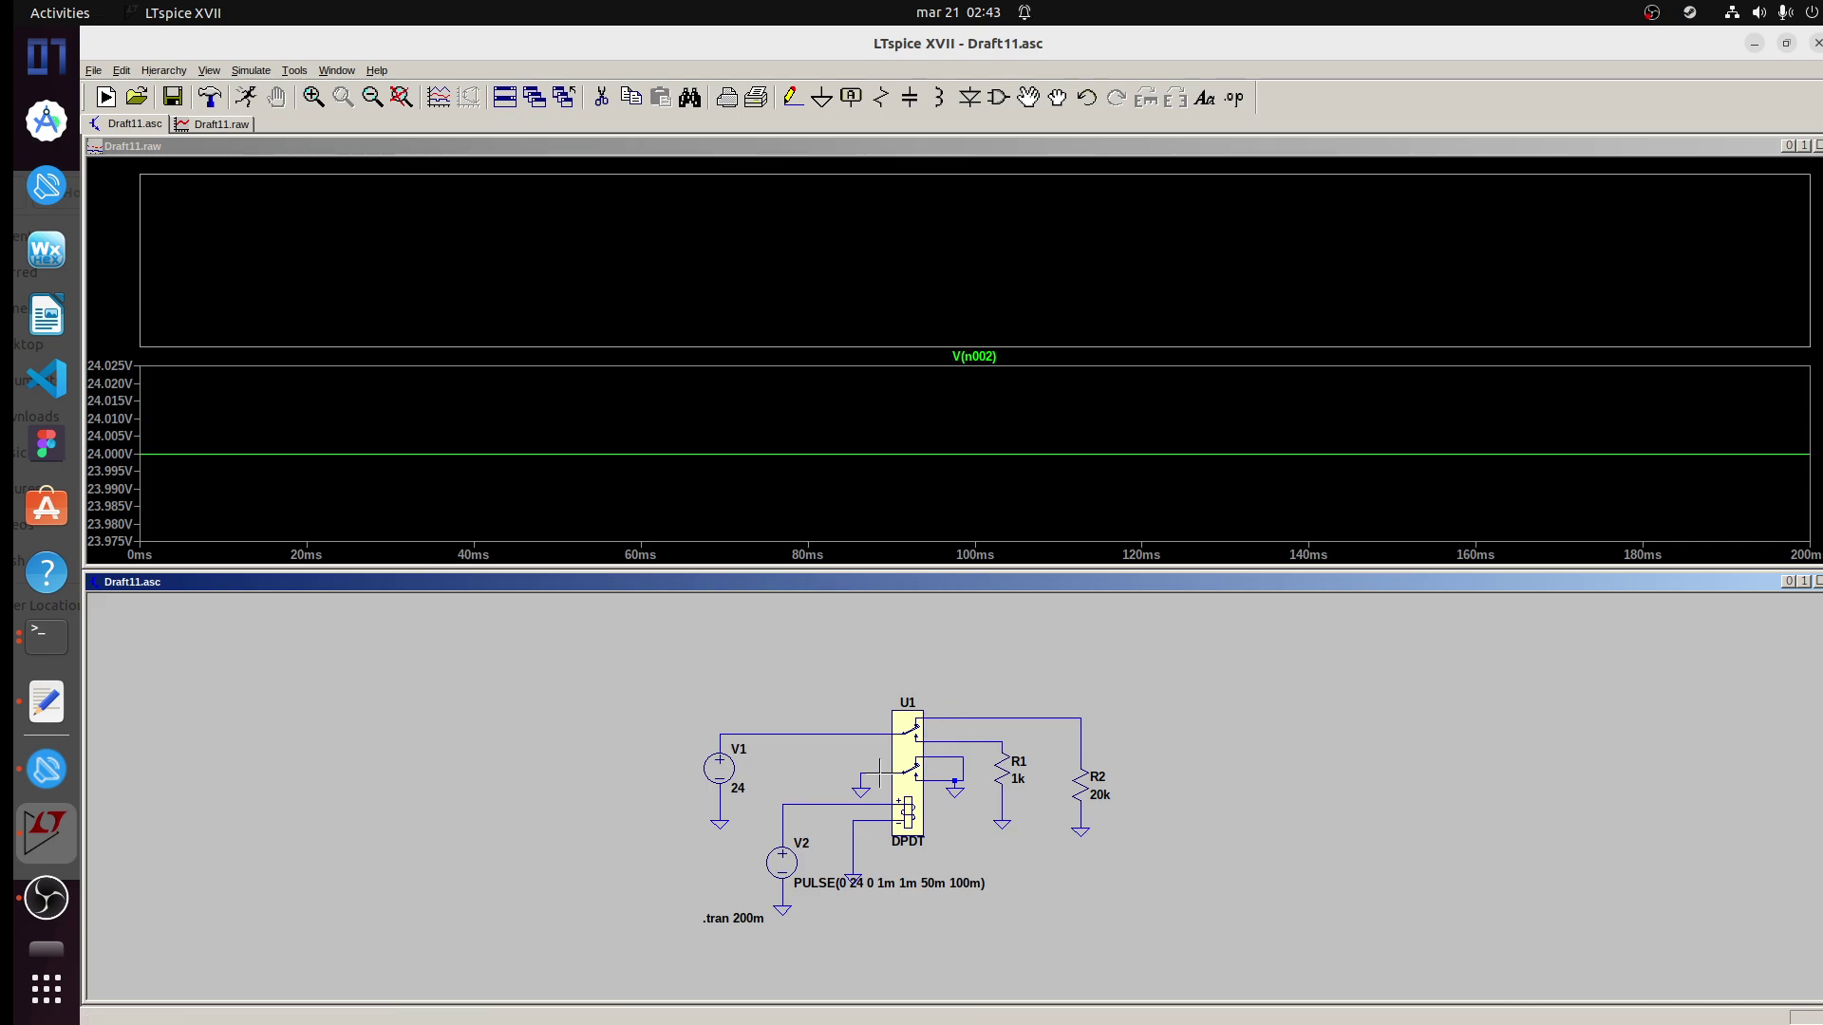
click(841, 805)
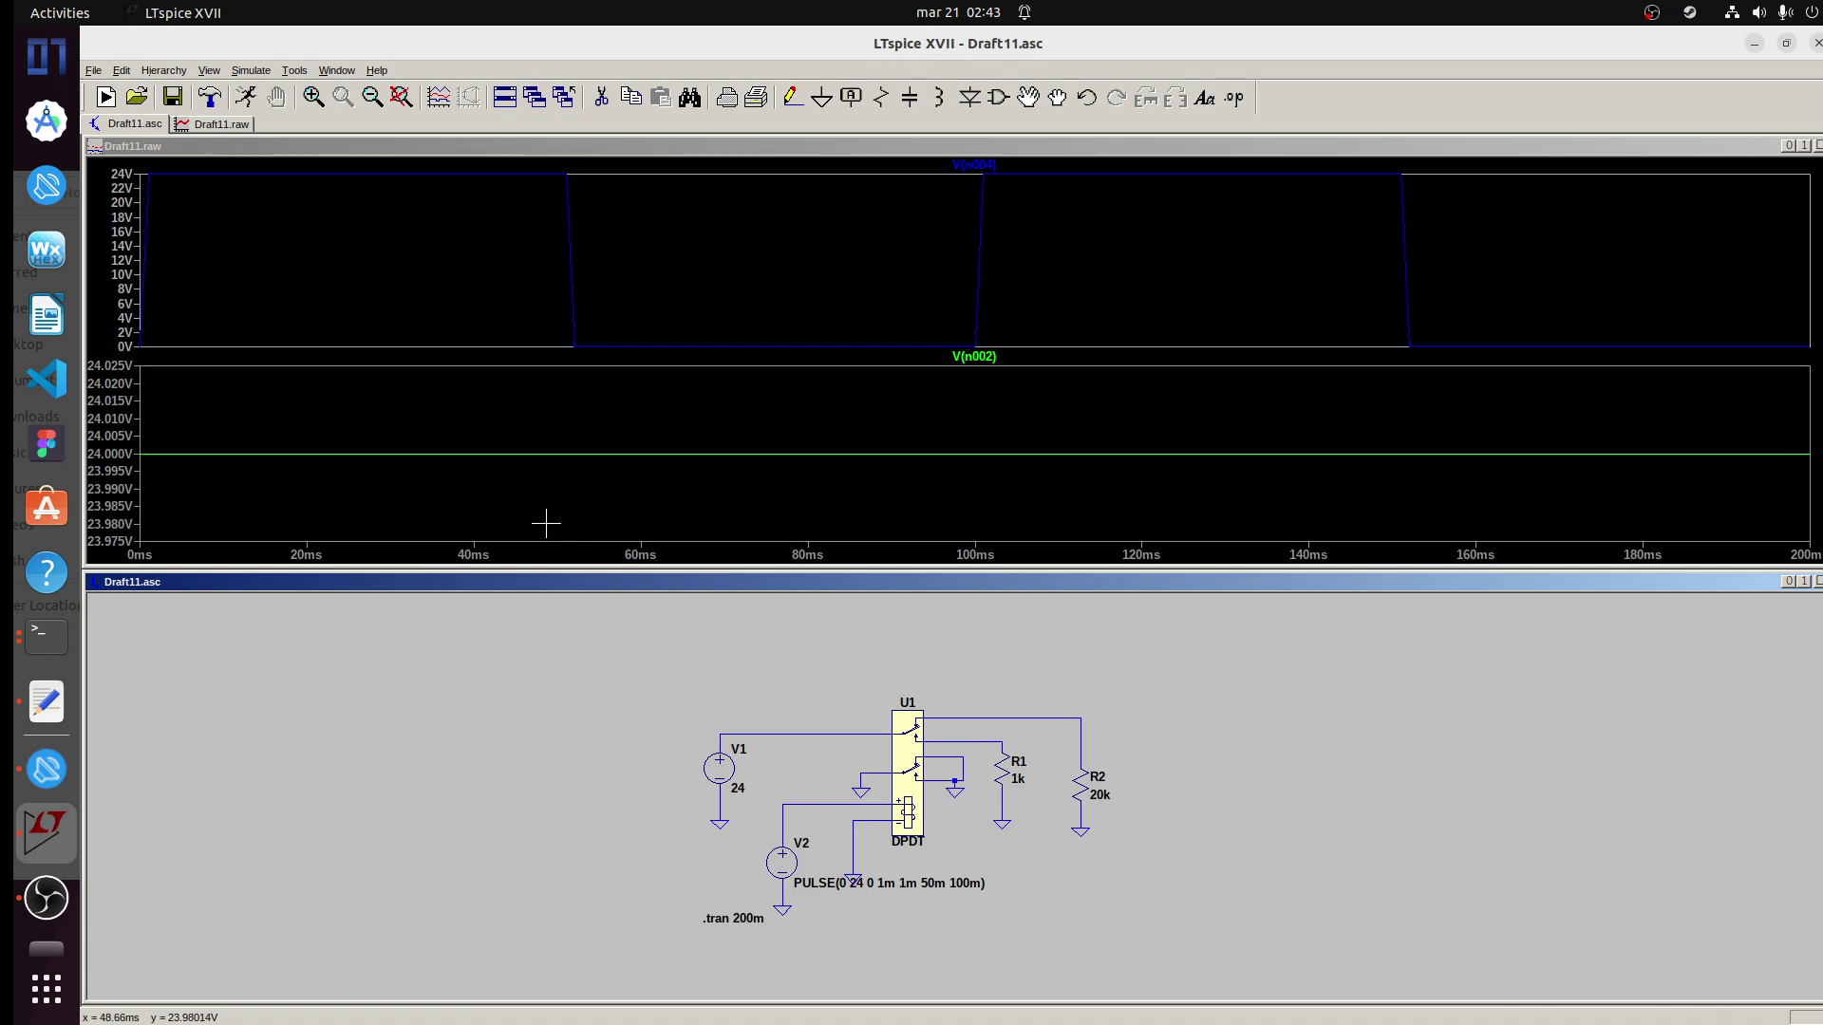
- Add another plot pane and plot the voltage on the wire from the relay's upper contact to R2
right_click(513, 504)
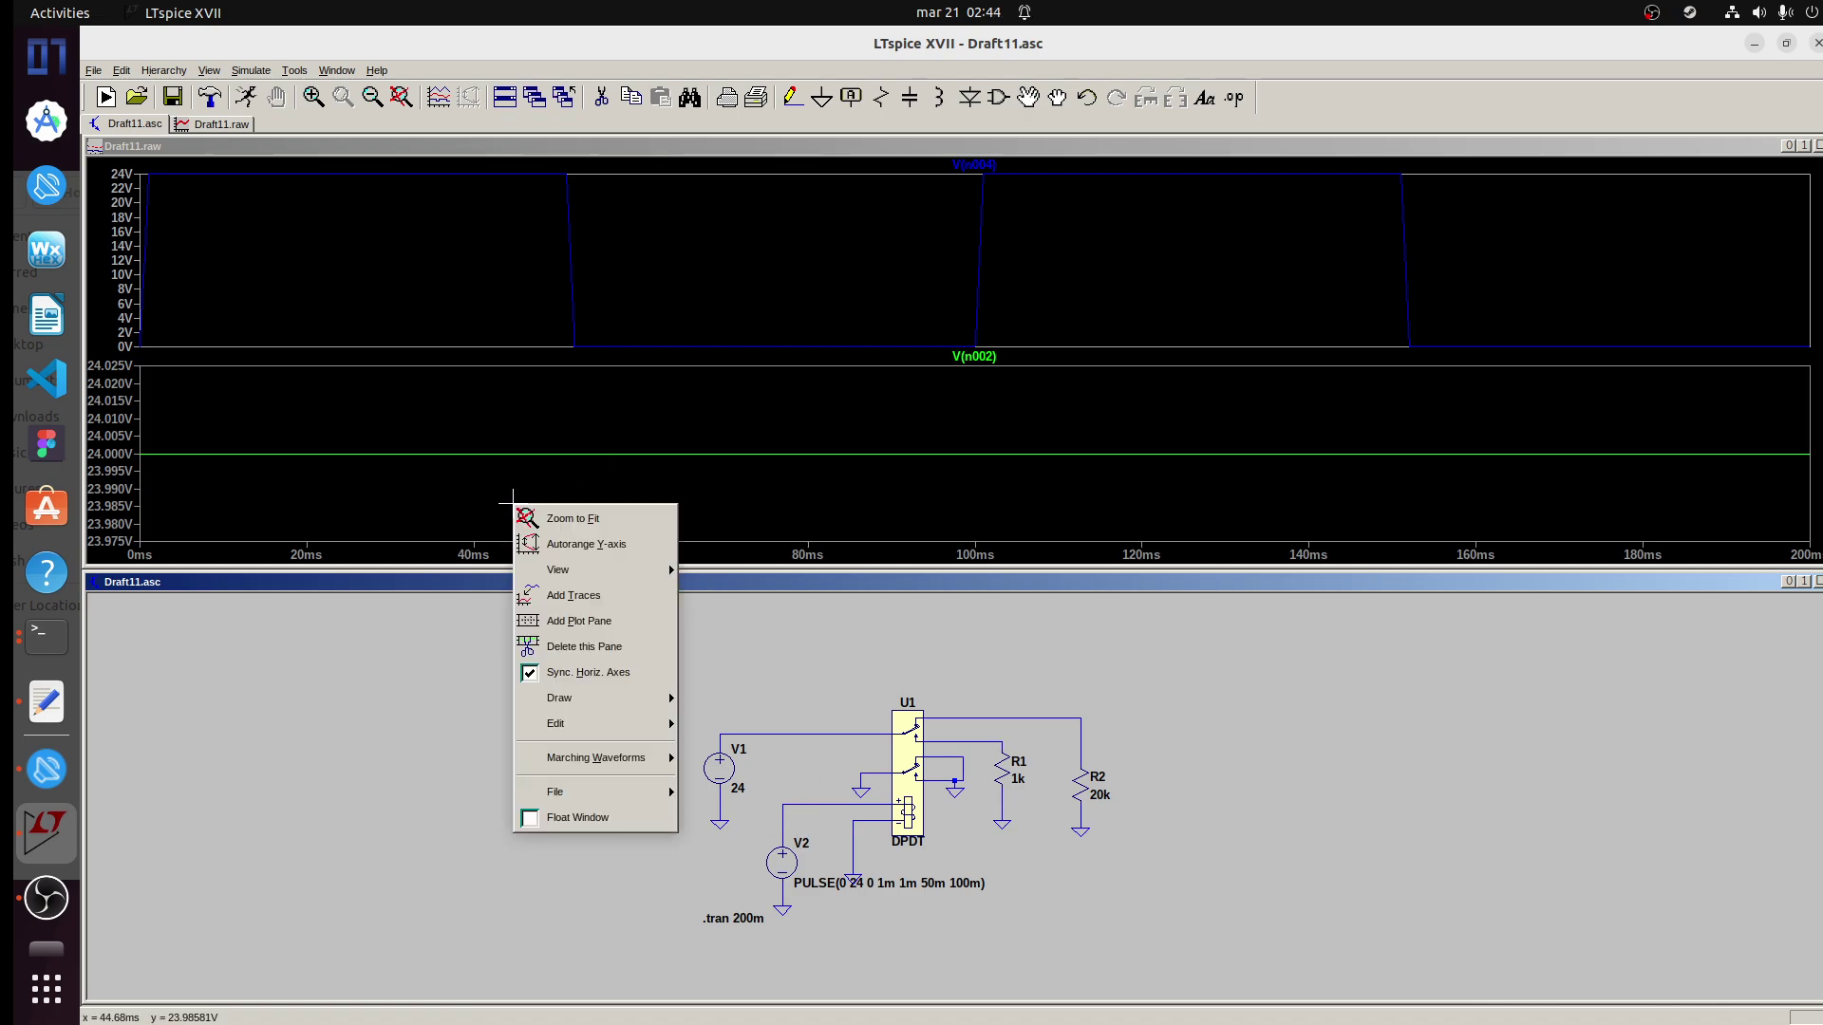
click(592, 621)
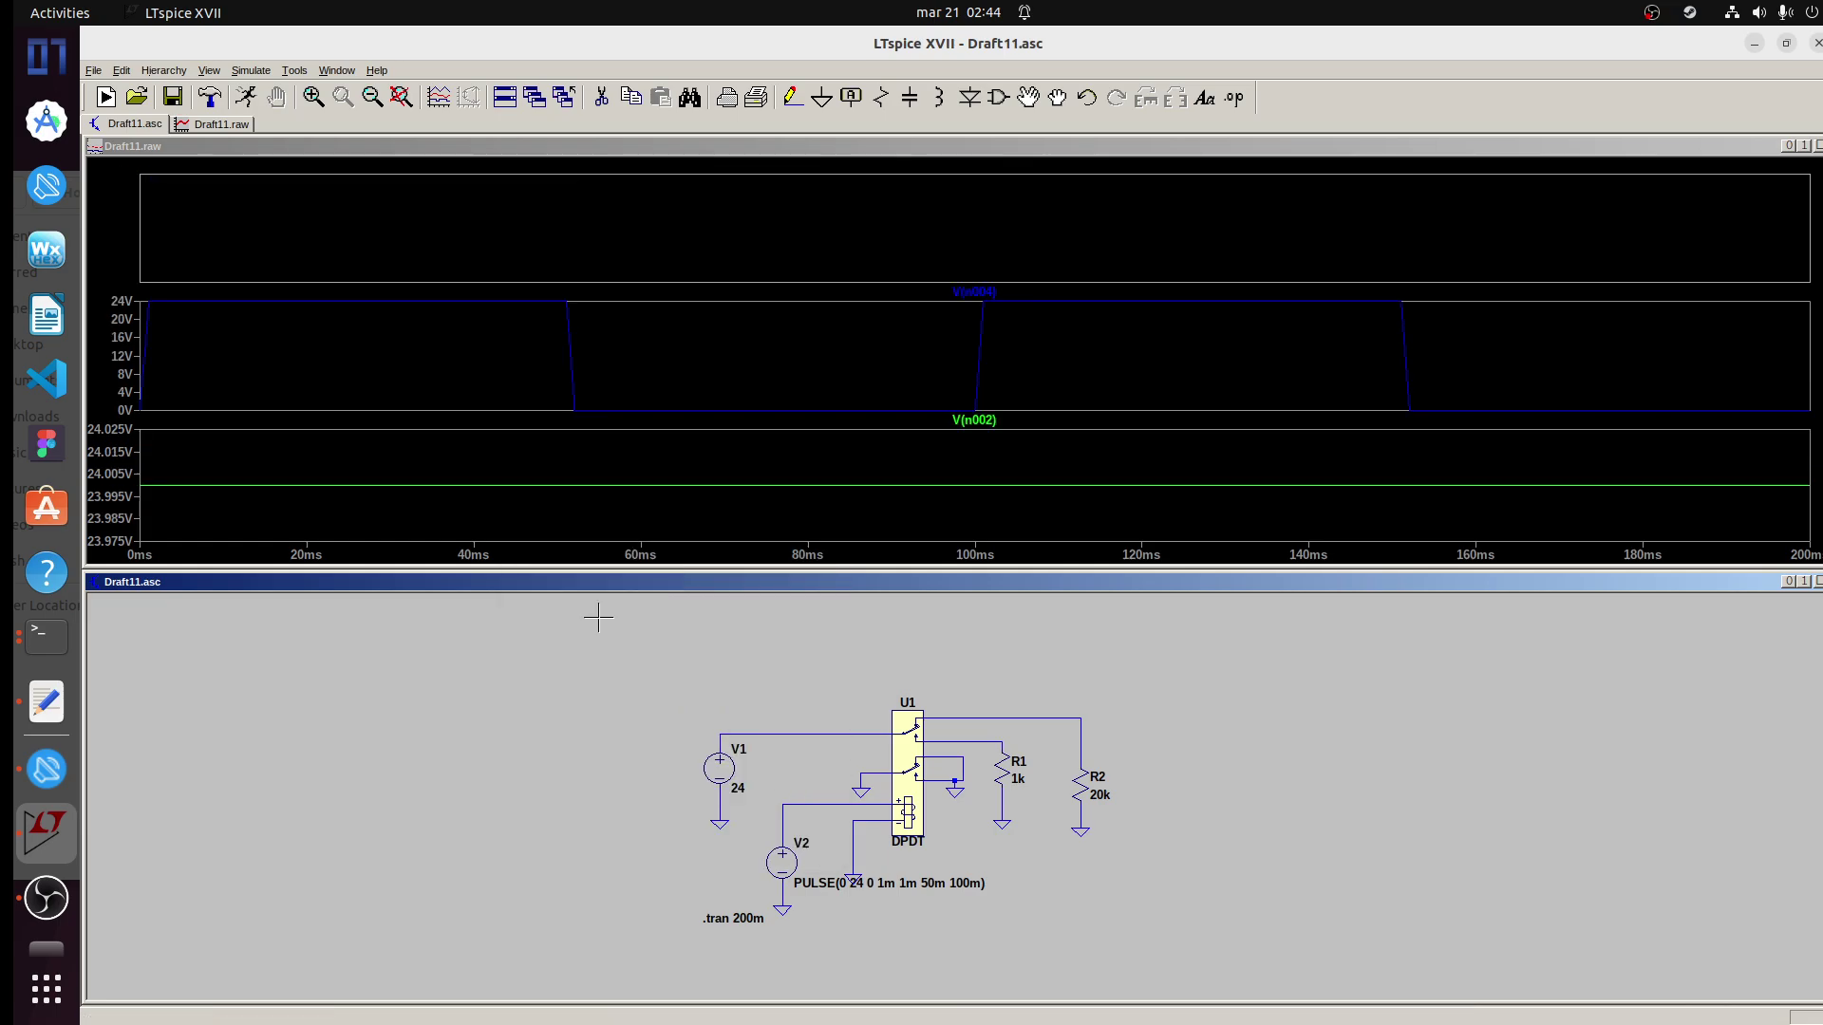
click(961, 712)
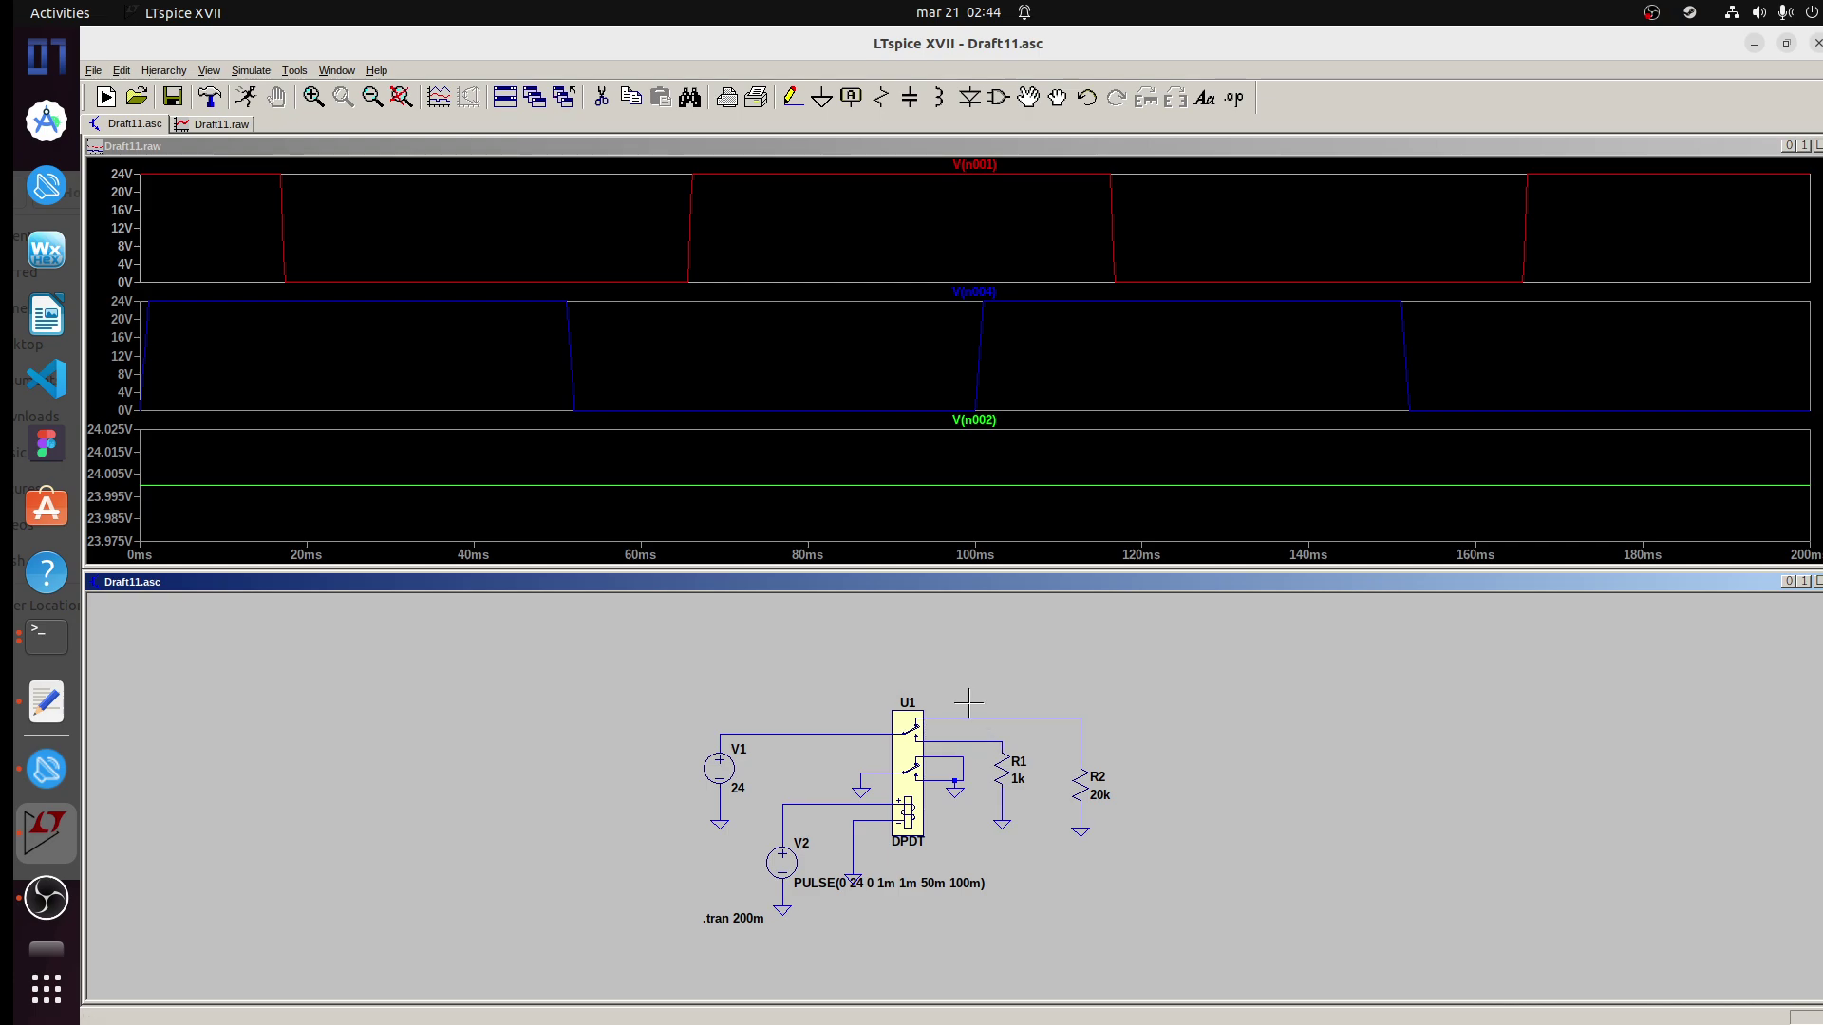
- Overlay R1's node voltage on the pane showing R2's voltage, and delete the overlaid trace
click(976, 742)
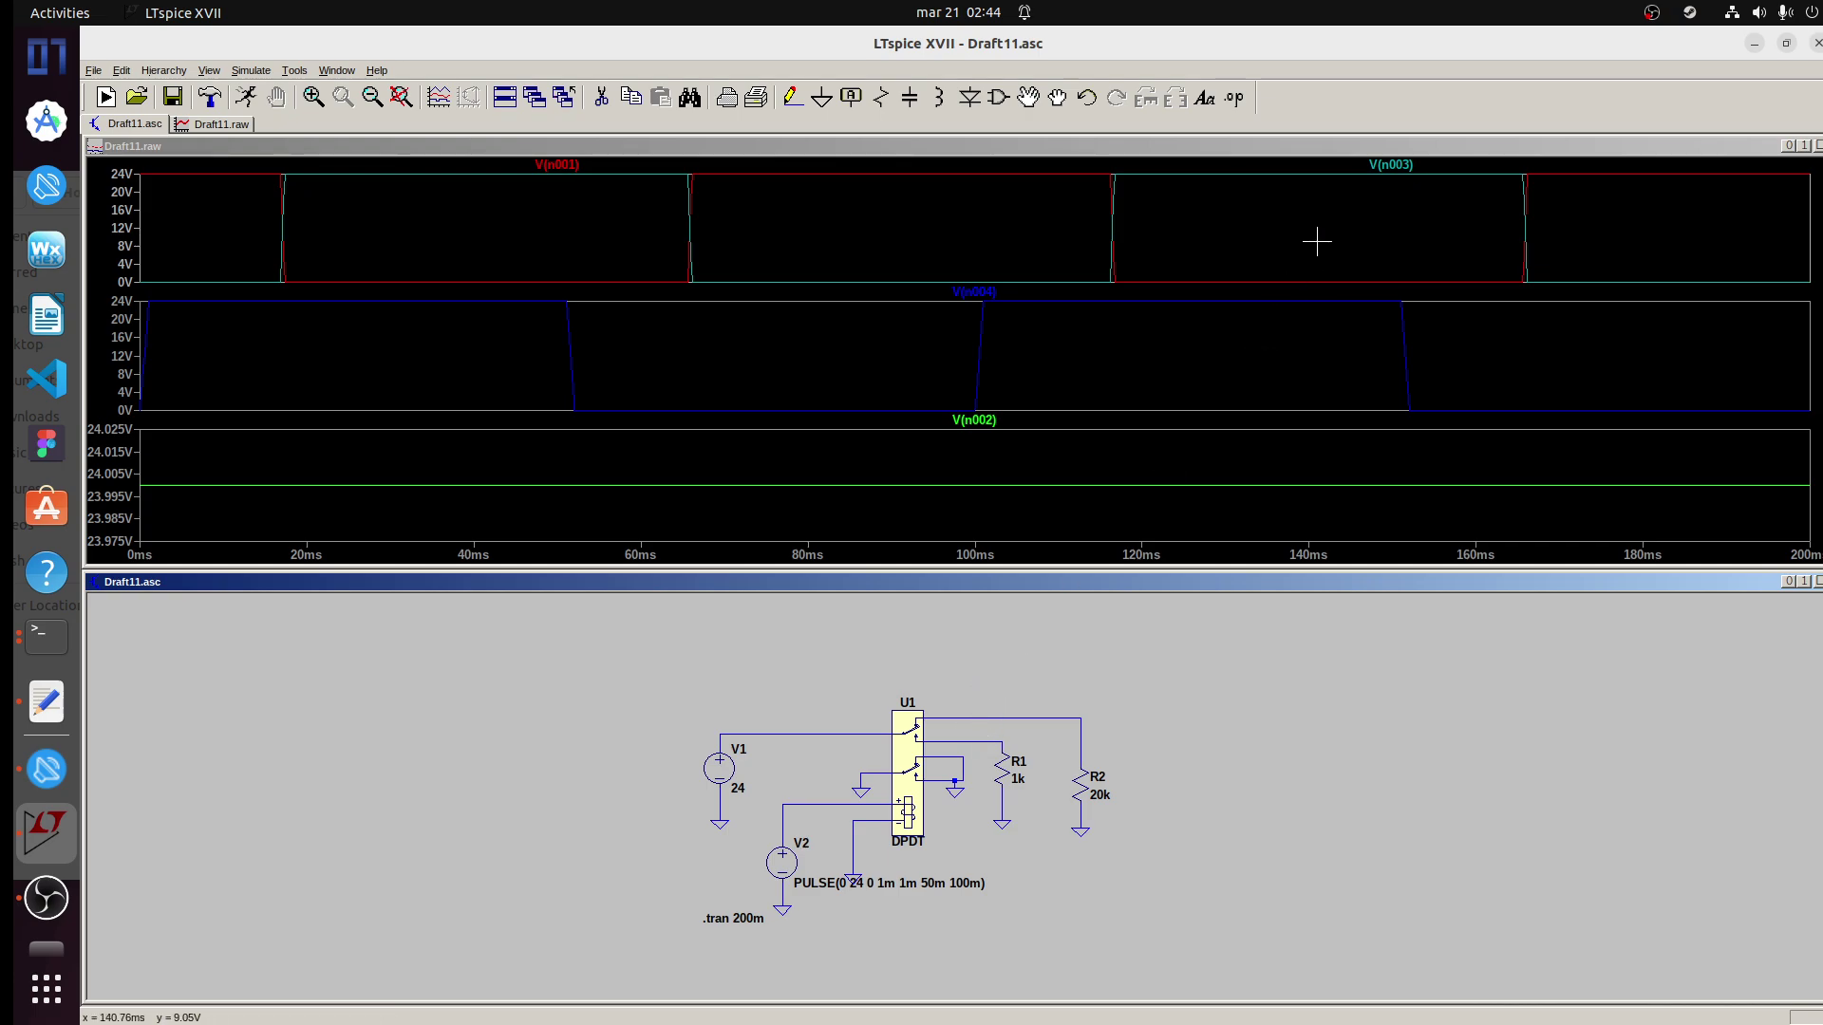
click(1409, 171)
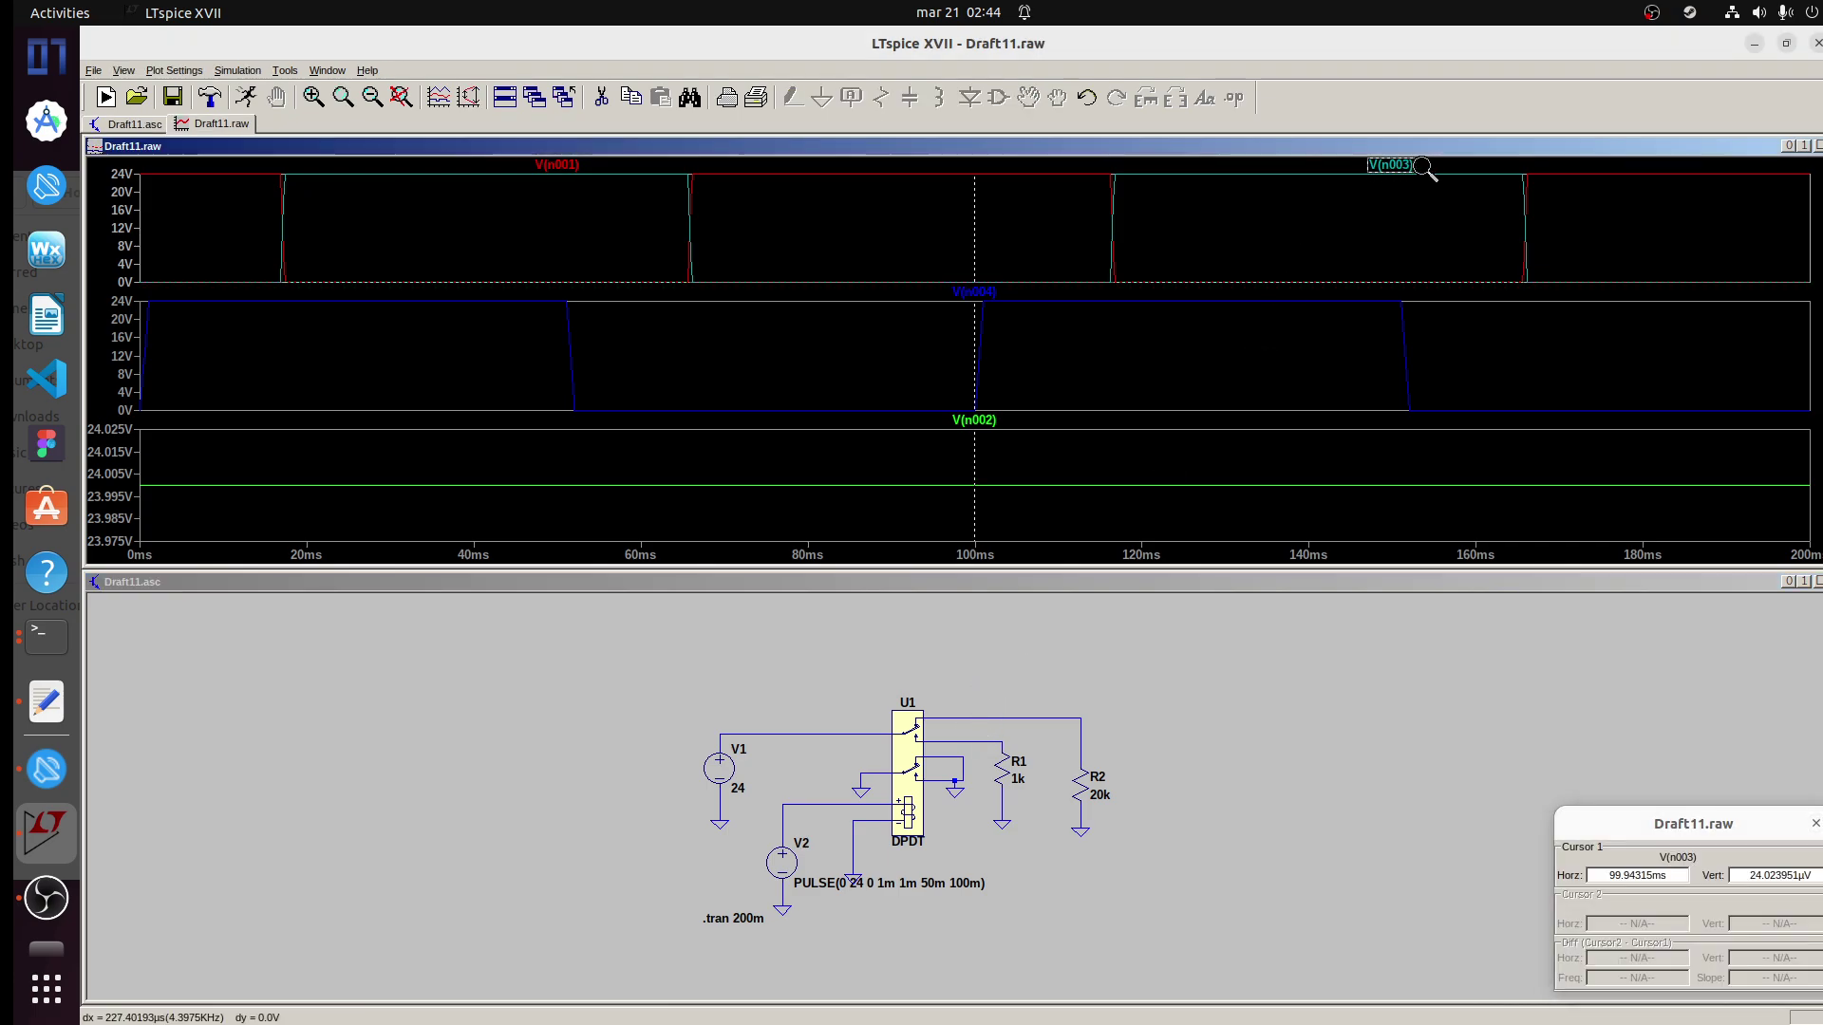
key(Delete)
click(1403, 169)
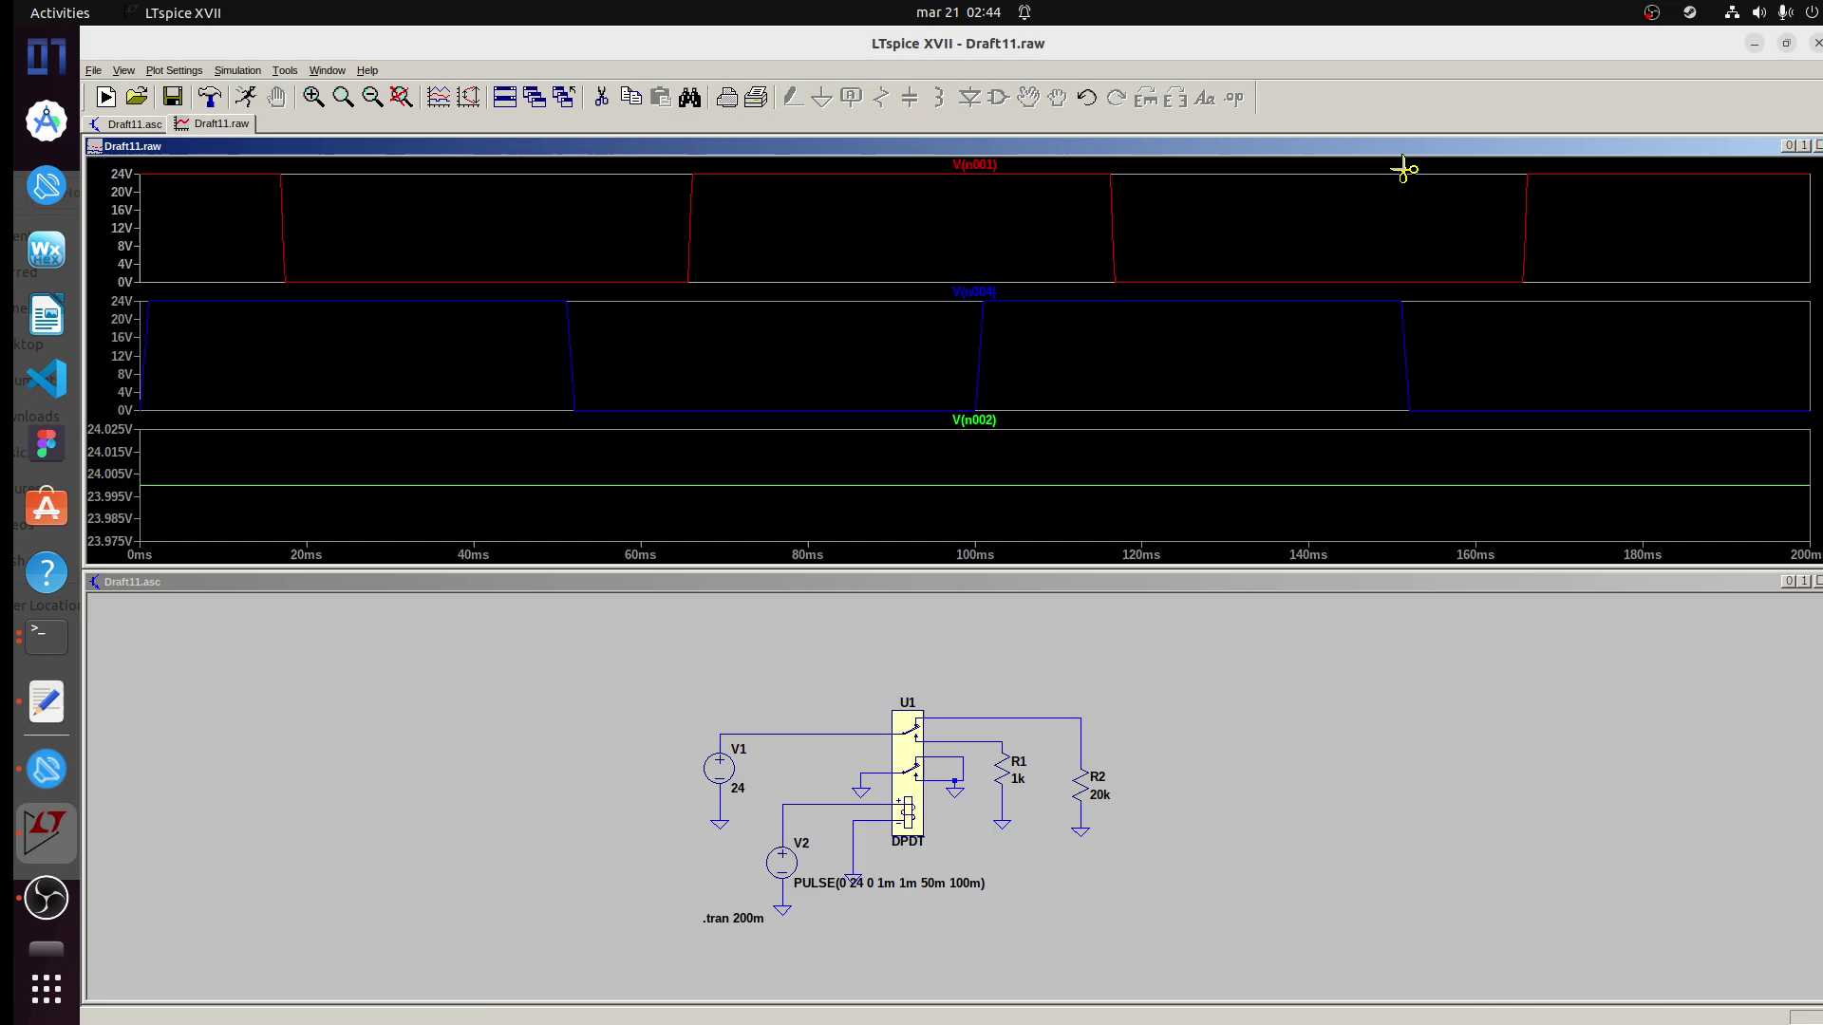
- Add a fourth plot pane and plot the voltage on the wire feeding R1 in it
right_click(898, 244)
click(989, 364)
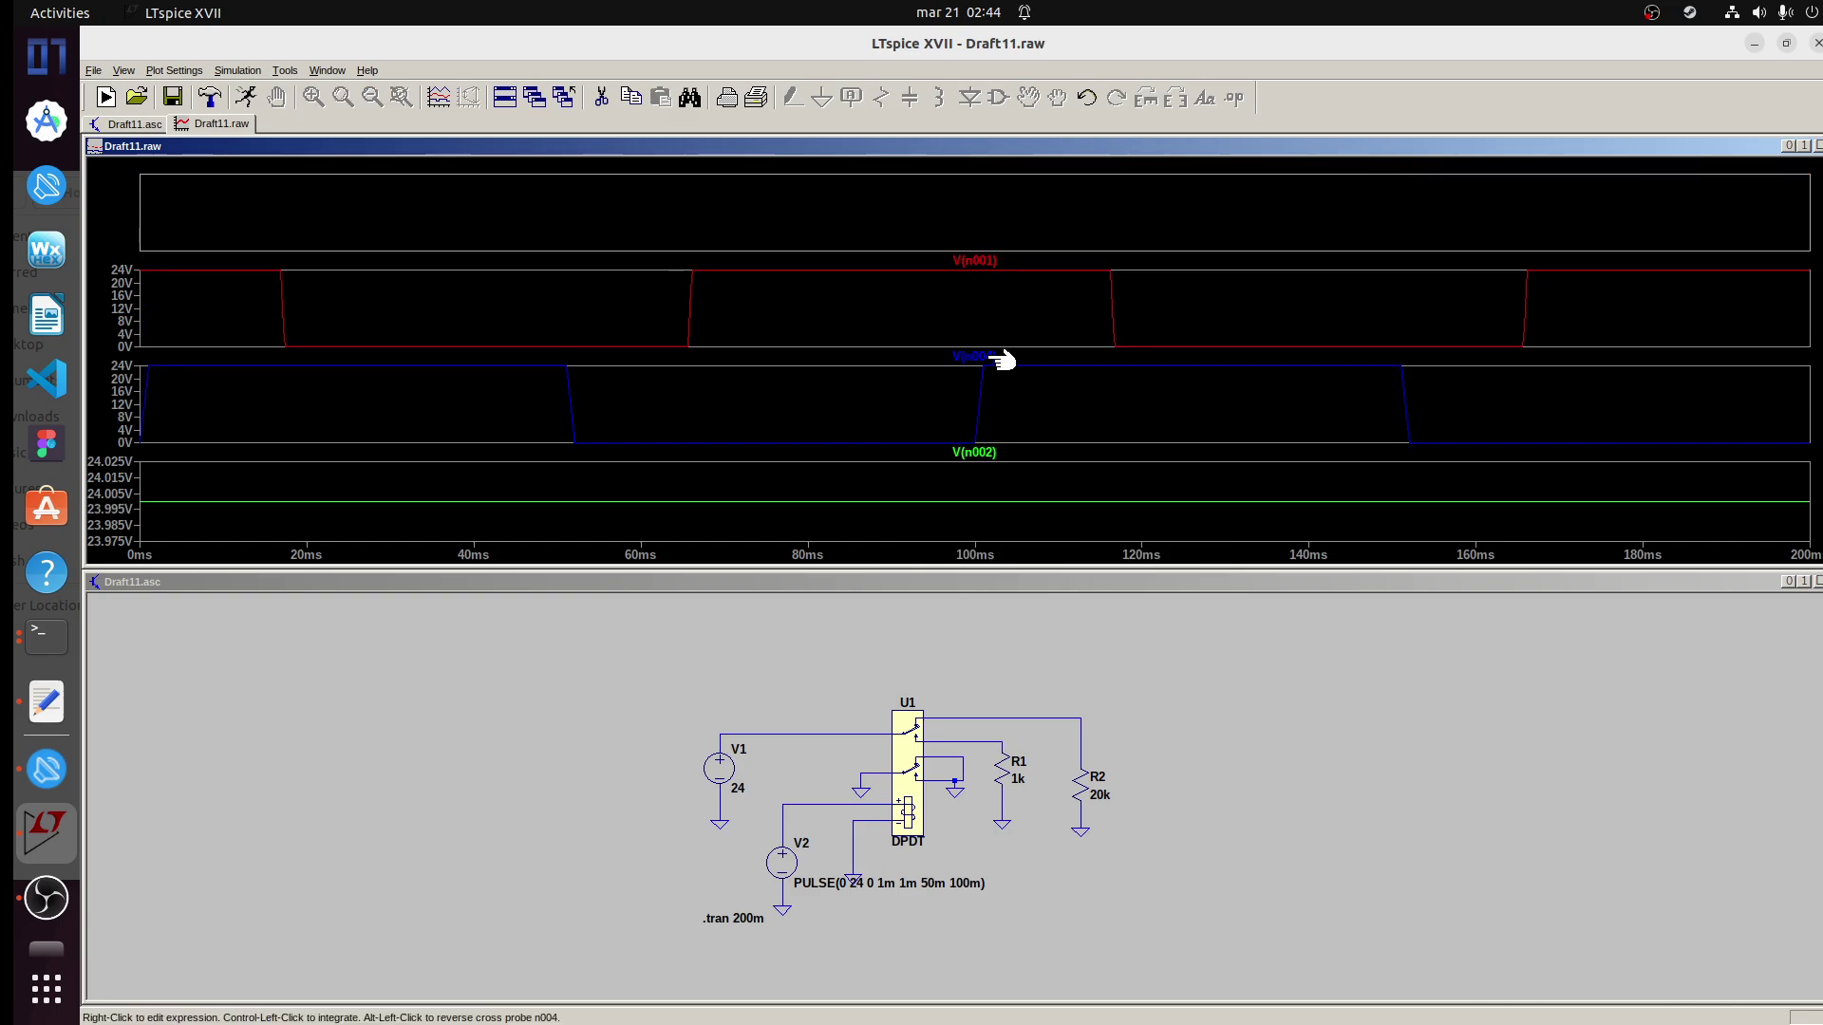
click(965, 739)
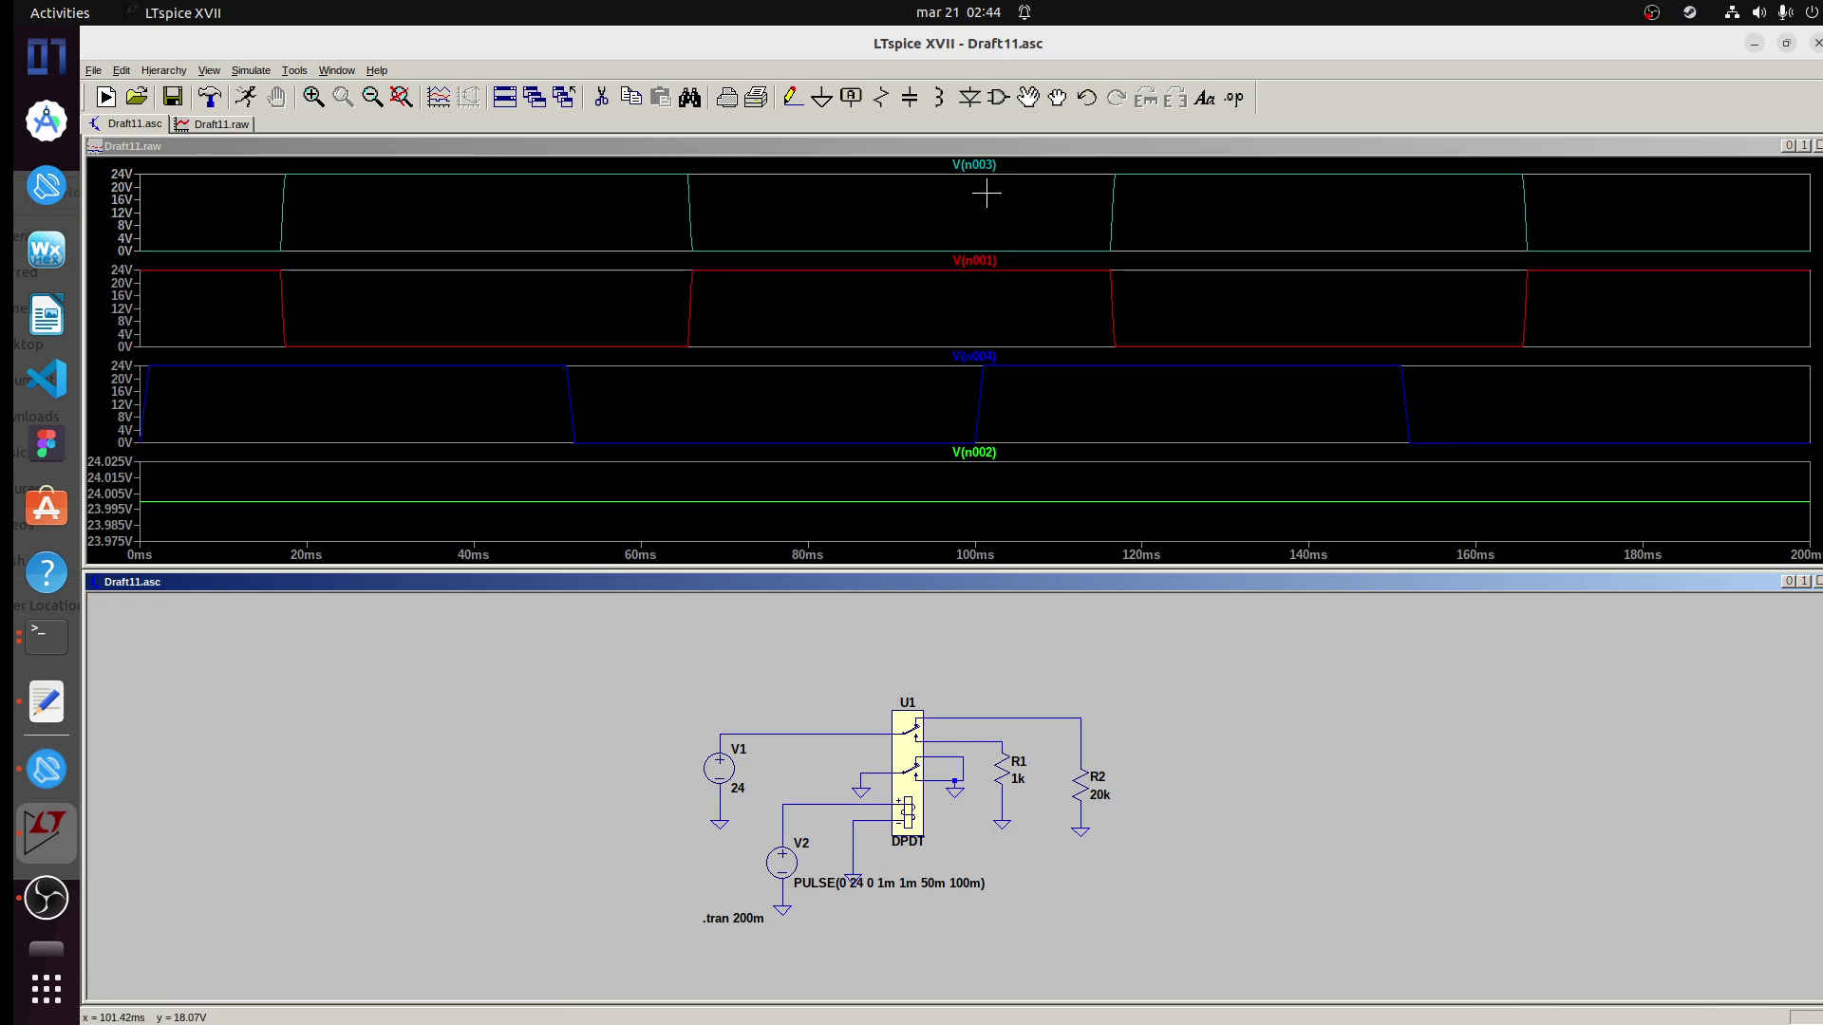
- Plot the current through R1 in the pane with R1's voltage, and delete the current trace
click(1008, 771)
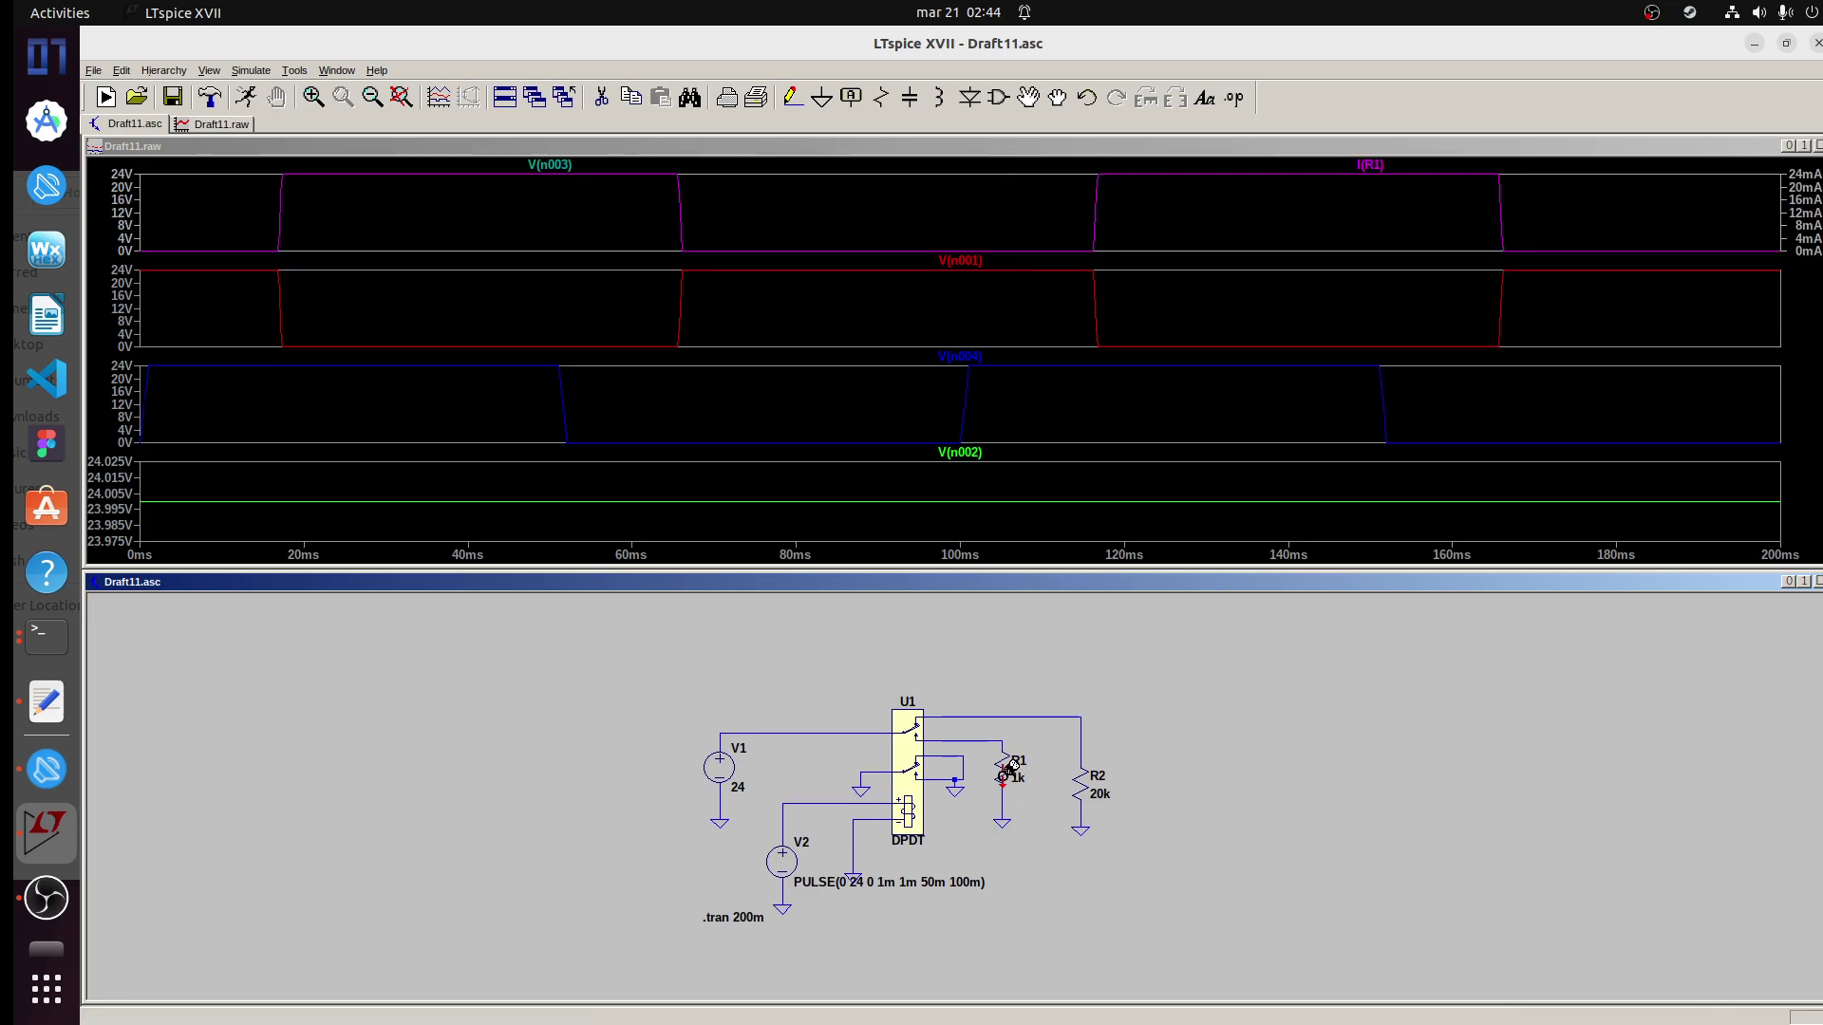
click(1403, 159)
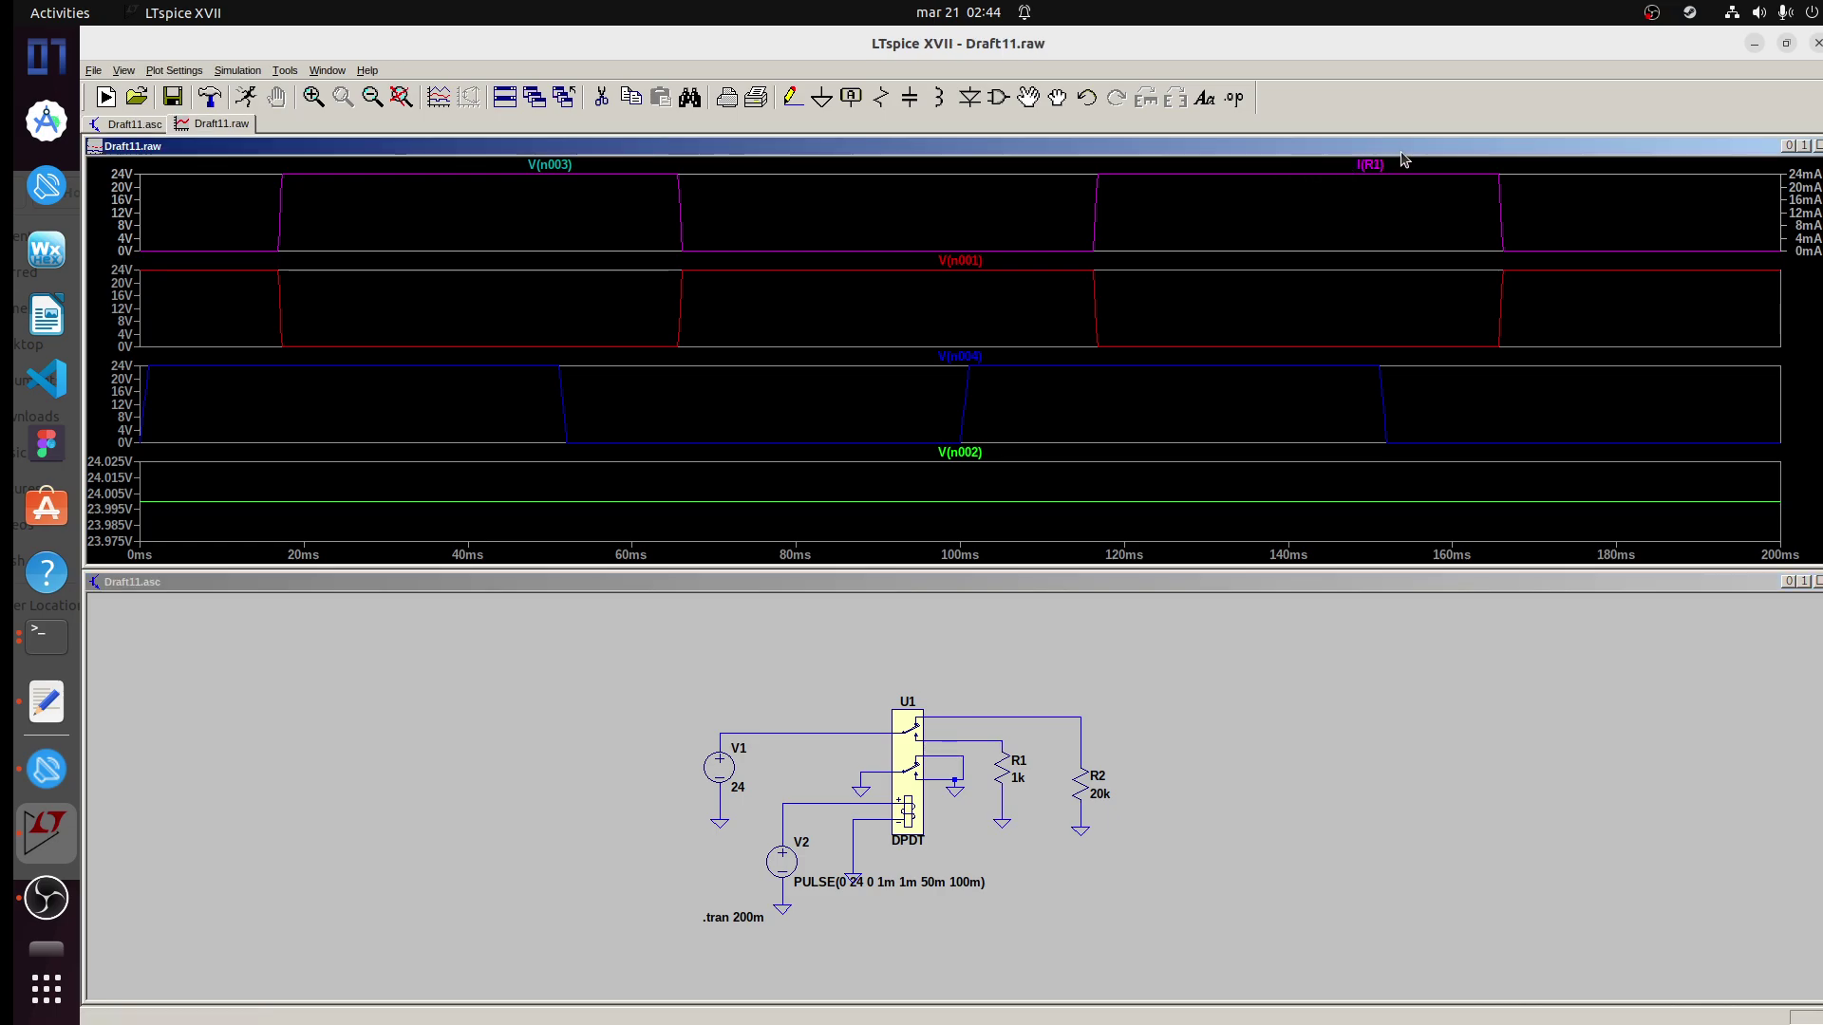
key(Delete)
click(1370, 165)
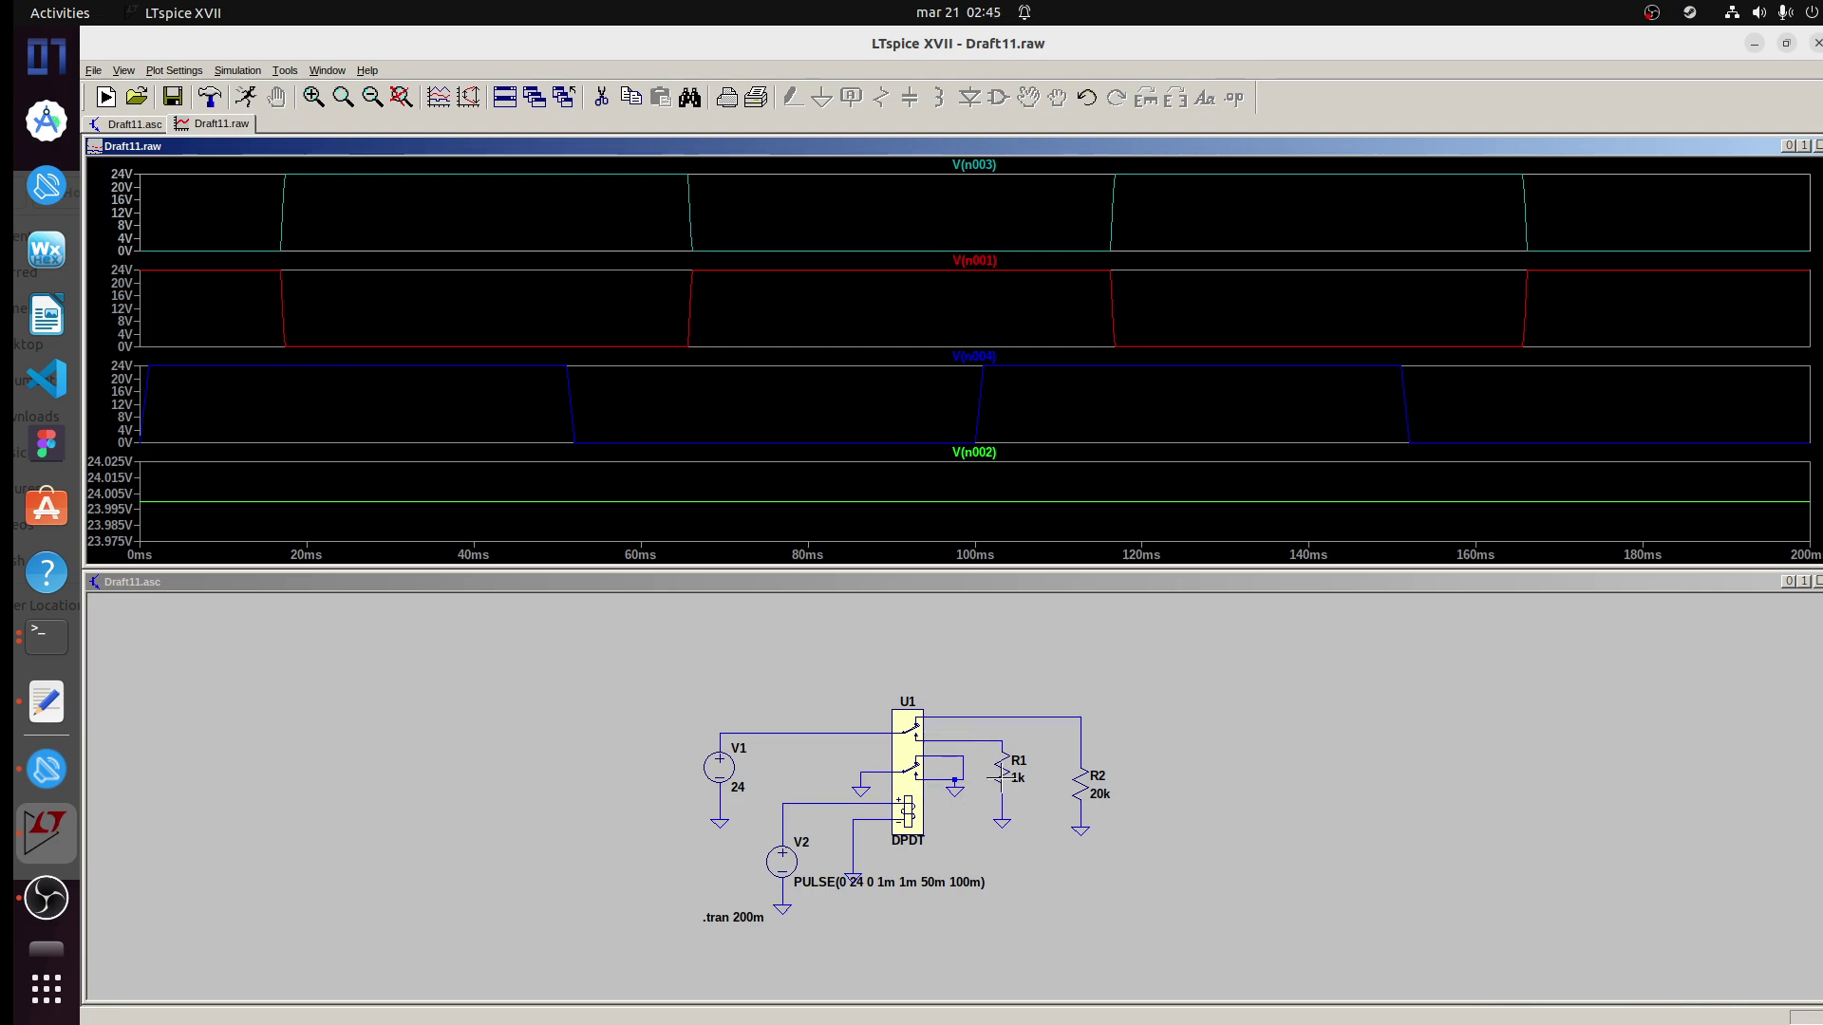
- Overlay R2's node voltage on the pane showing R1's voltage for comparison, and remove the overlaid trace
click(1030, 806)
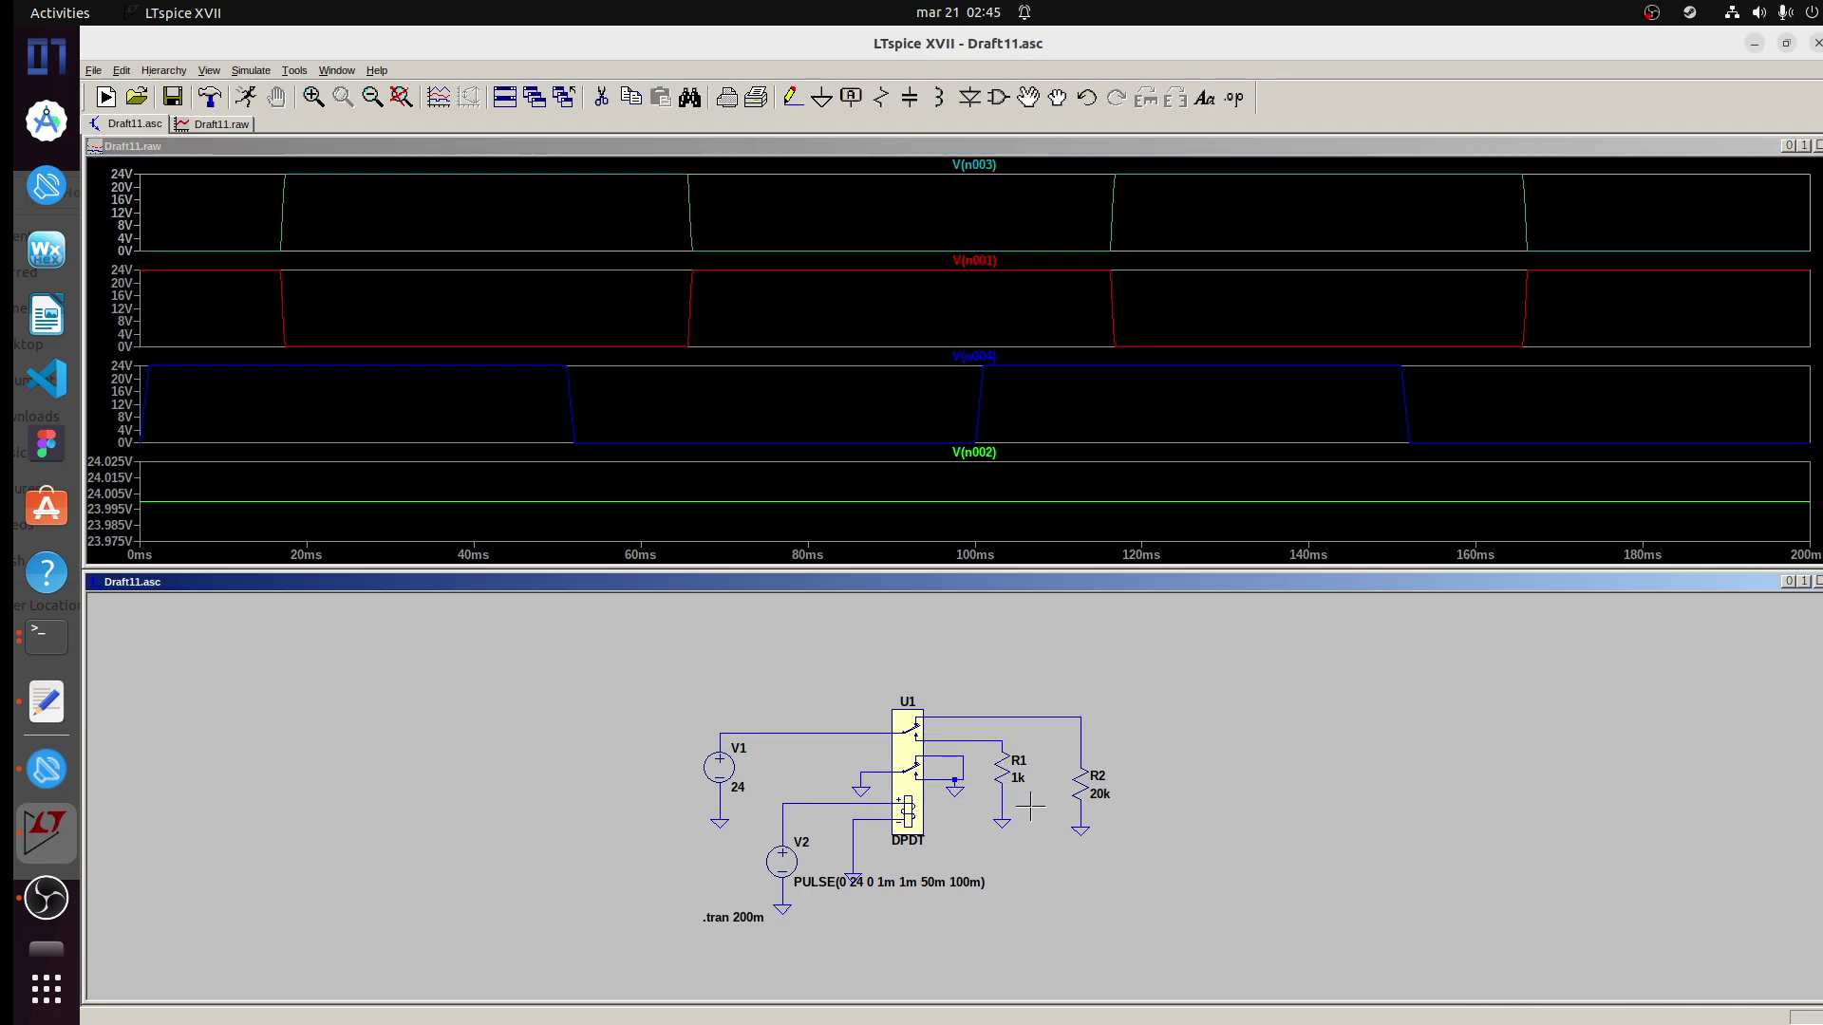
right_click(964, 738)
key(Escape)
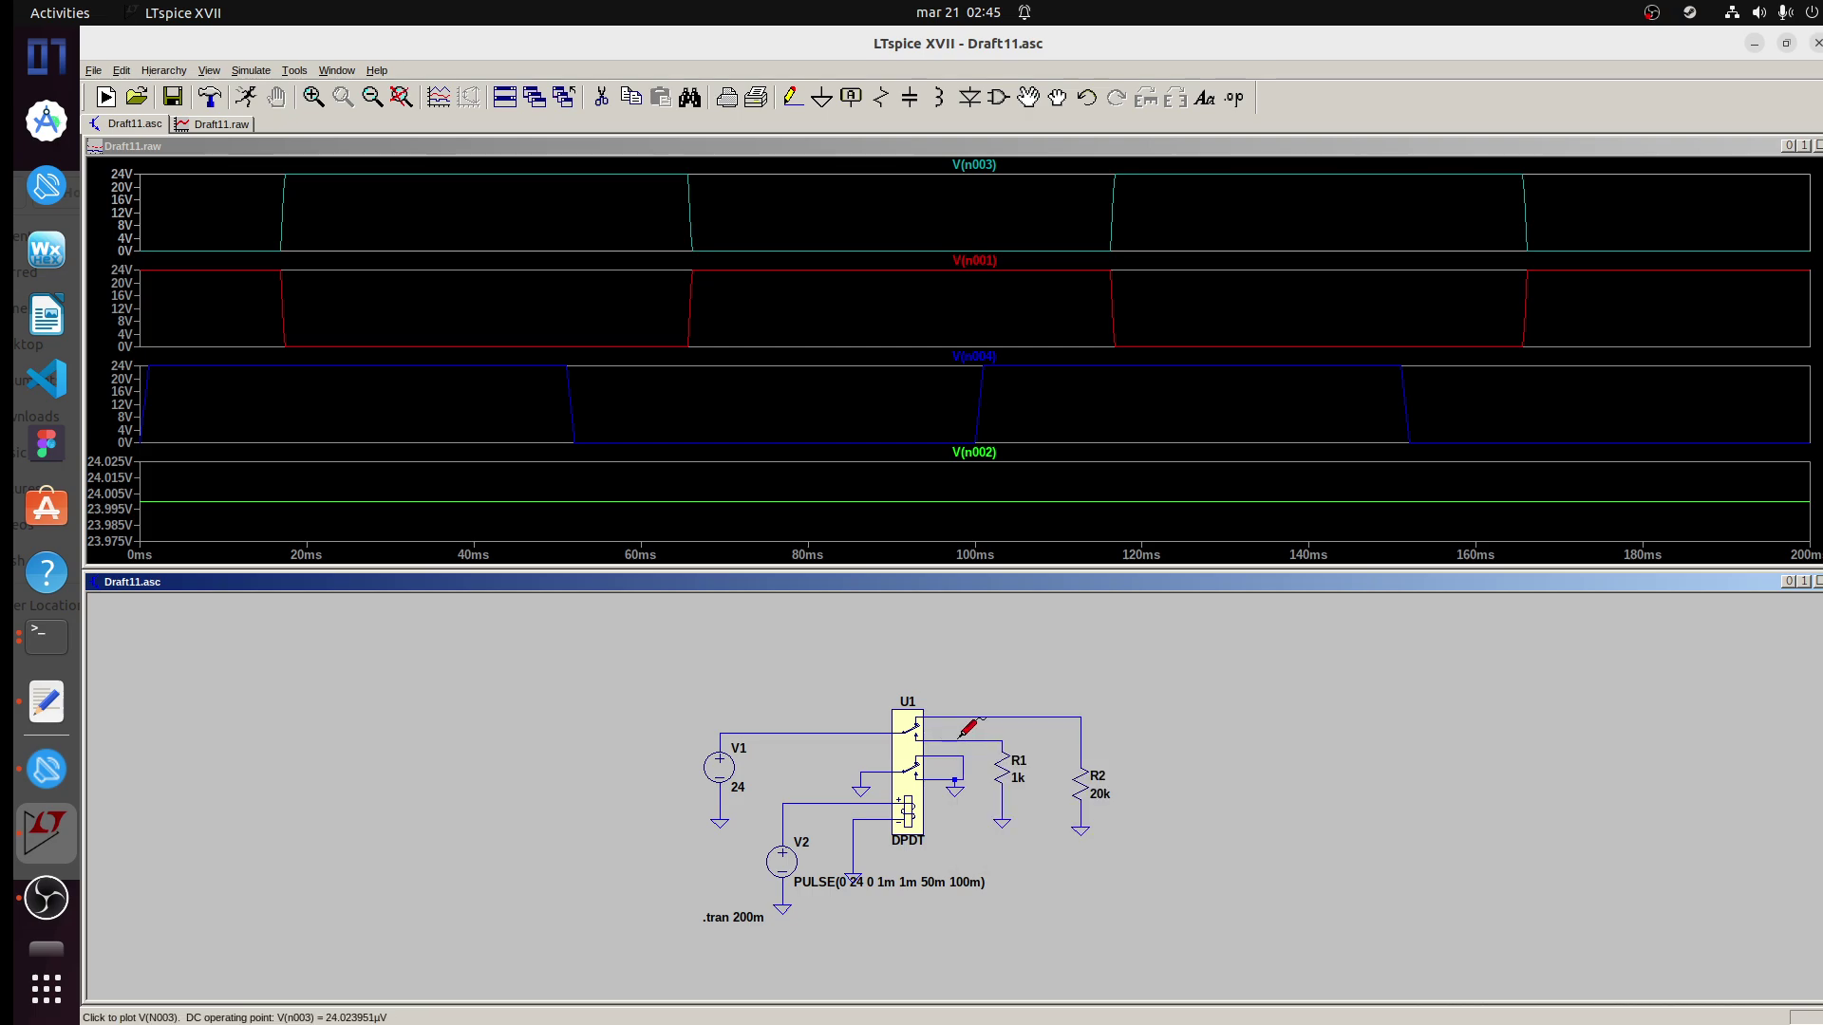
click(1017, 715)
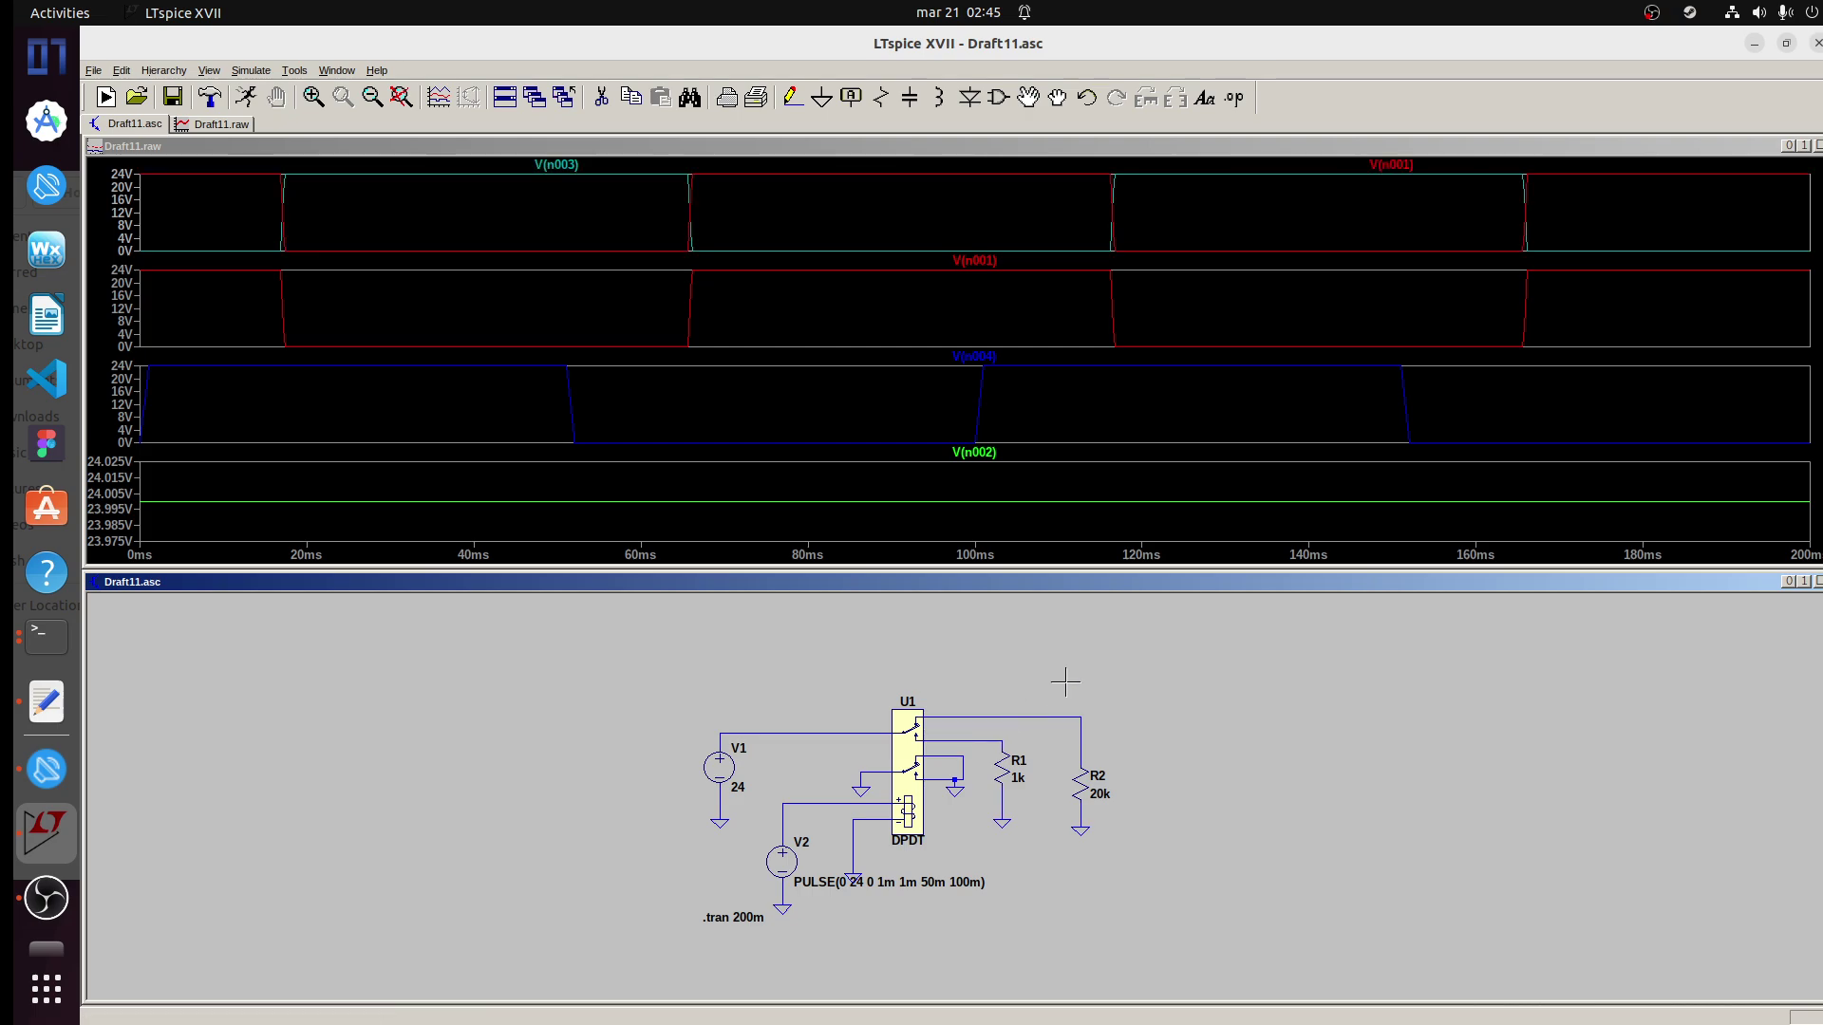
click(1391, 166)
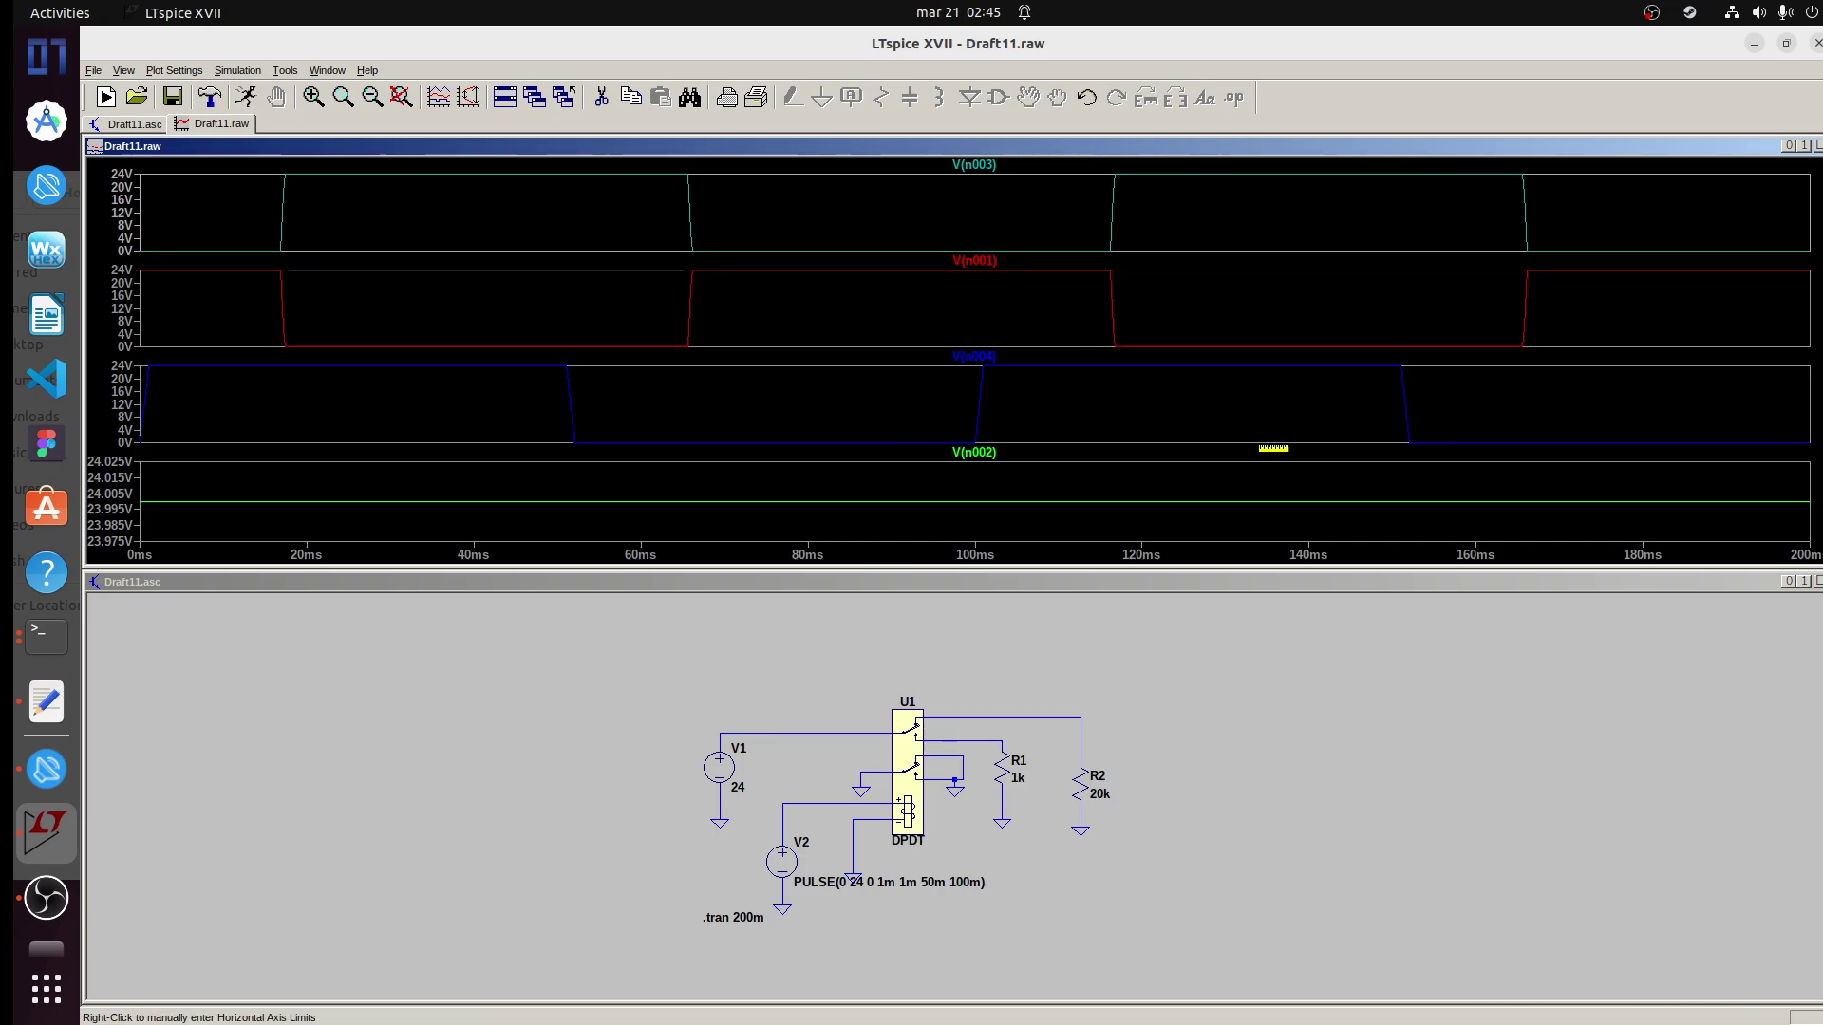
click(1234, 655)
scroll(1235, 655, up, 2)
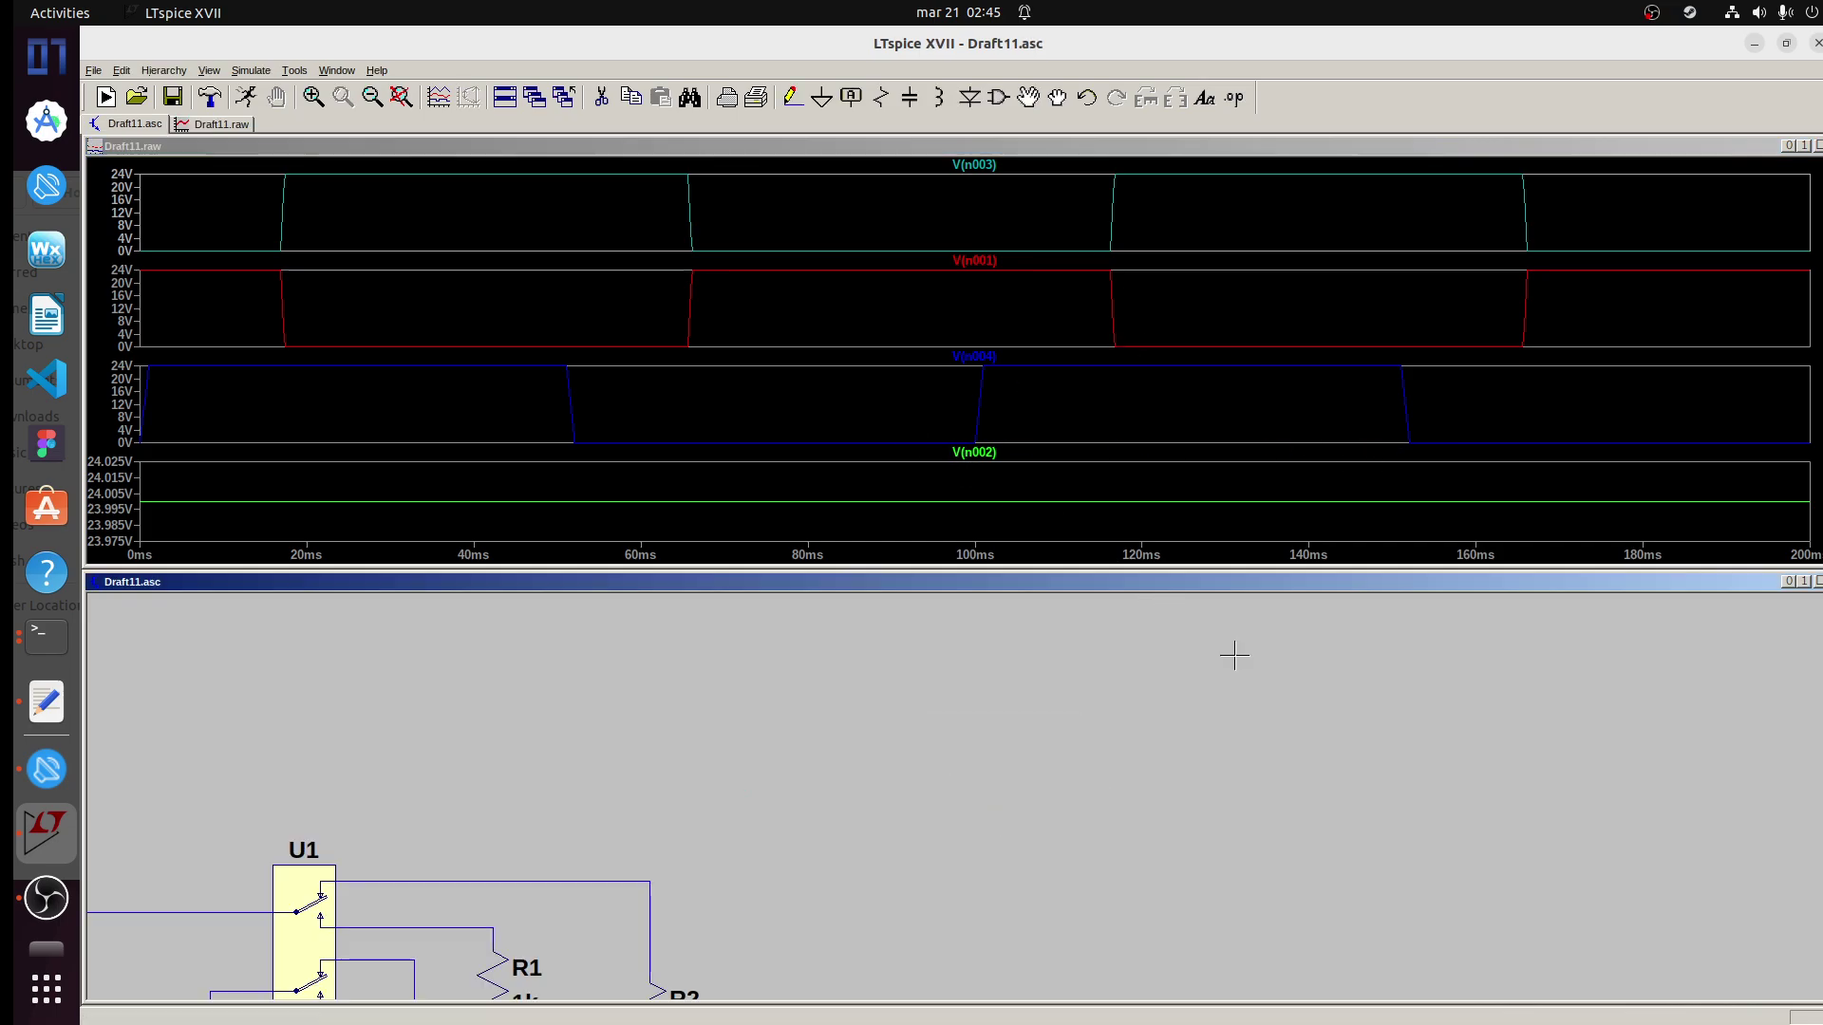